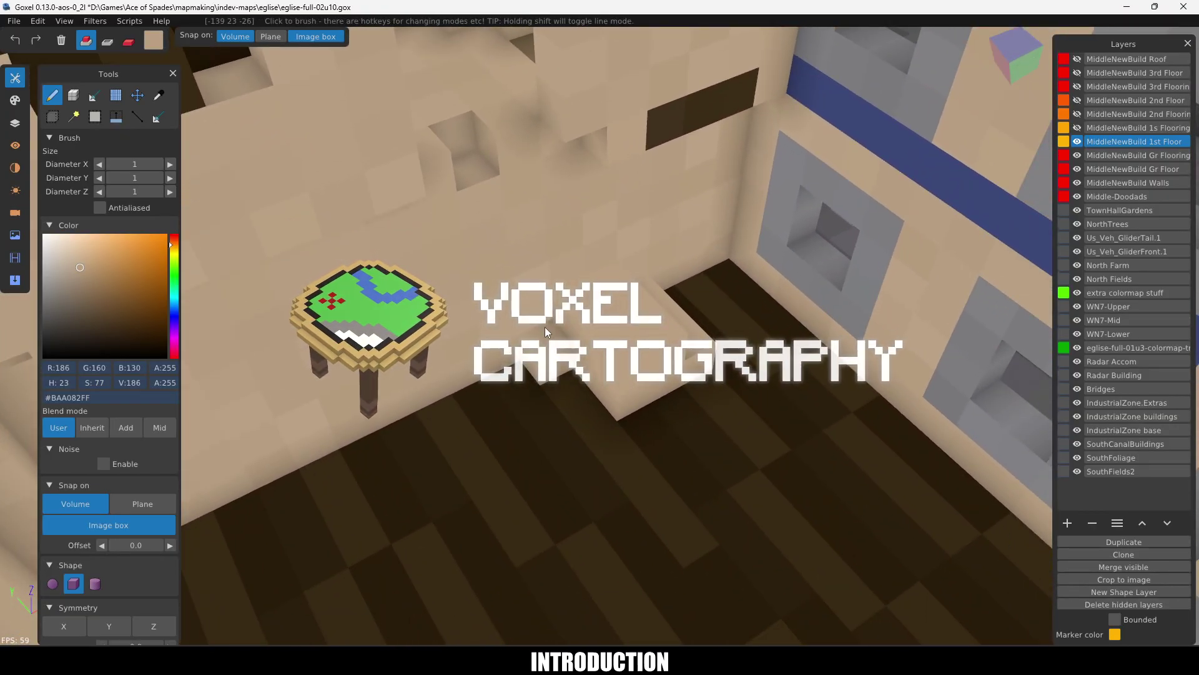
# Step: Enable noise for the brush
pyautogui.click(104, 464)
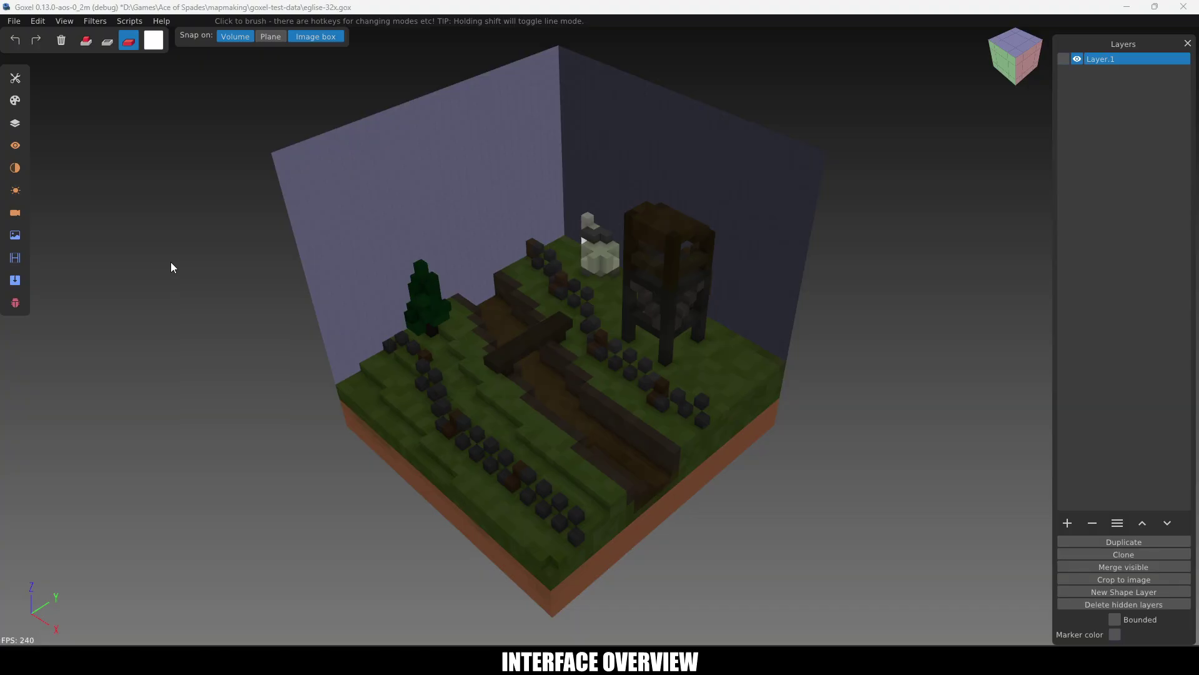
# Step: Go through the tool, view and material settings, and set the light's shadow to 0.6
pyautogui.click(15, 78)
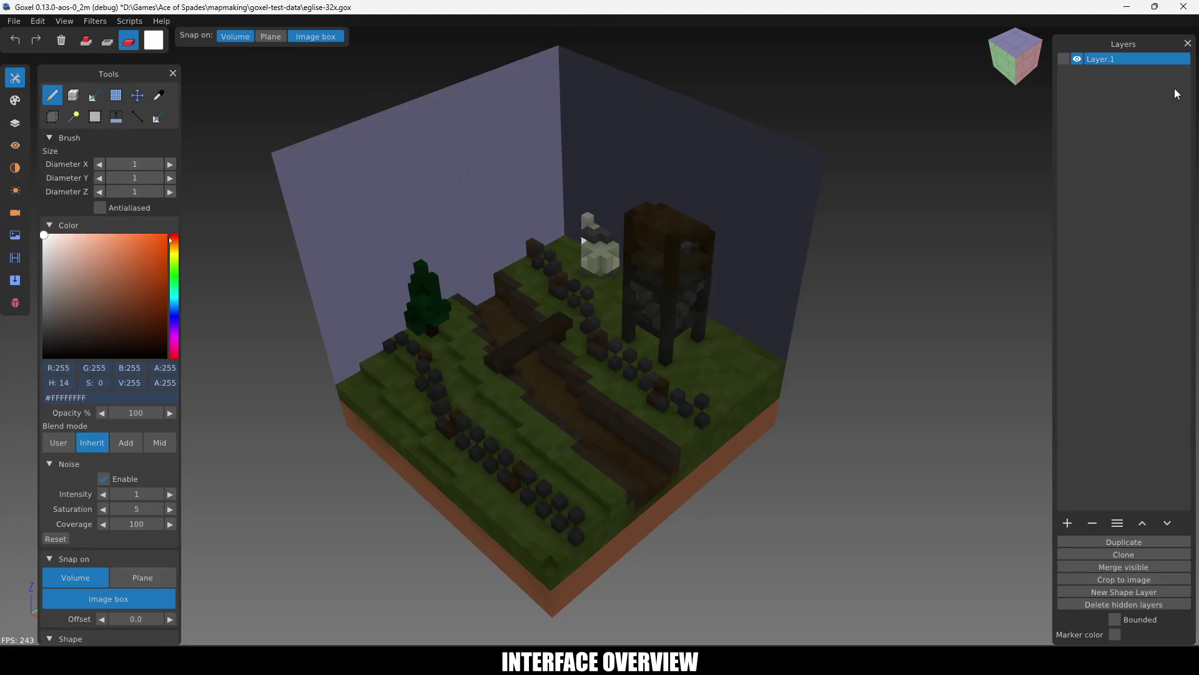
pyautogui.click(15, 146)
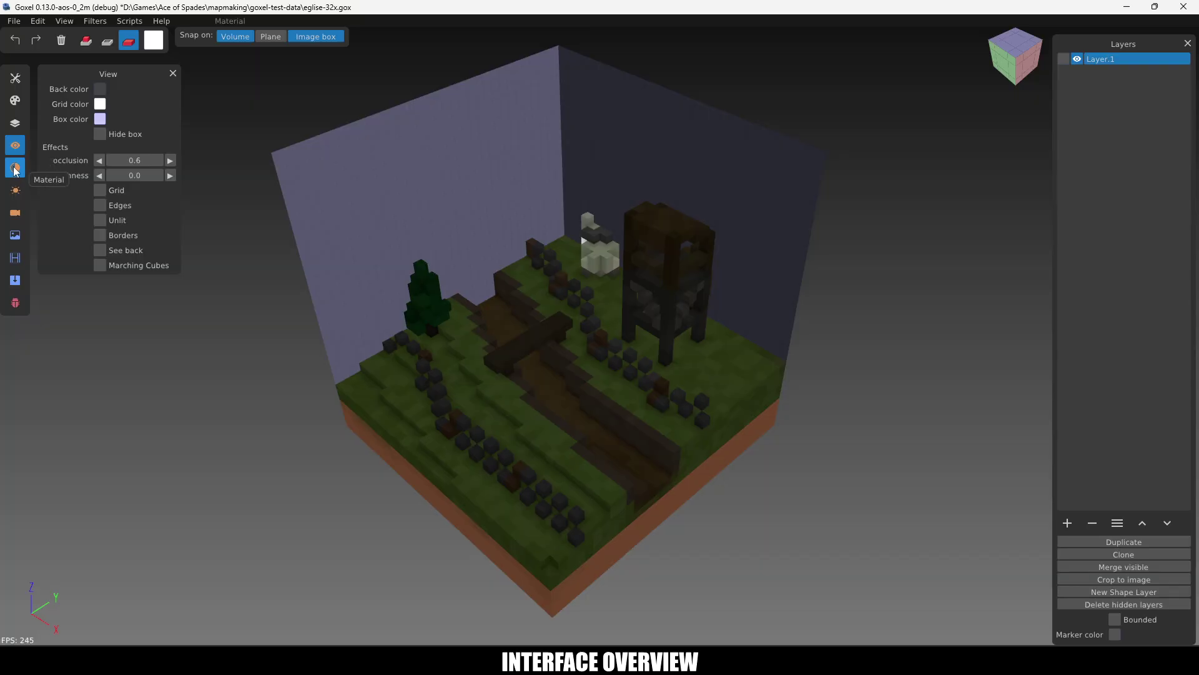
pyautogui.click(15, 167)
pyautogui.click(15, 190)
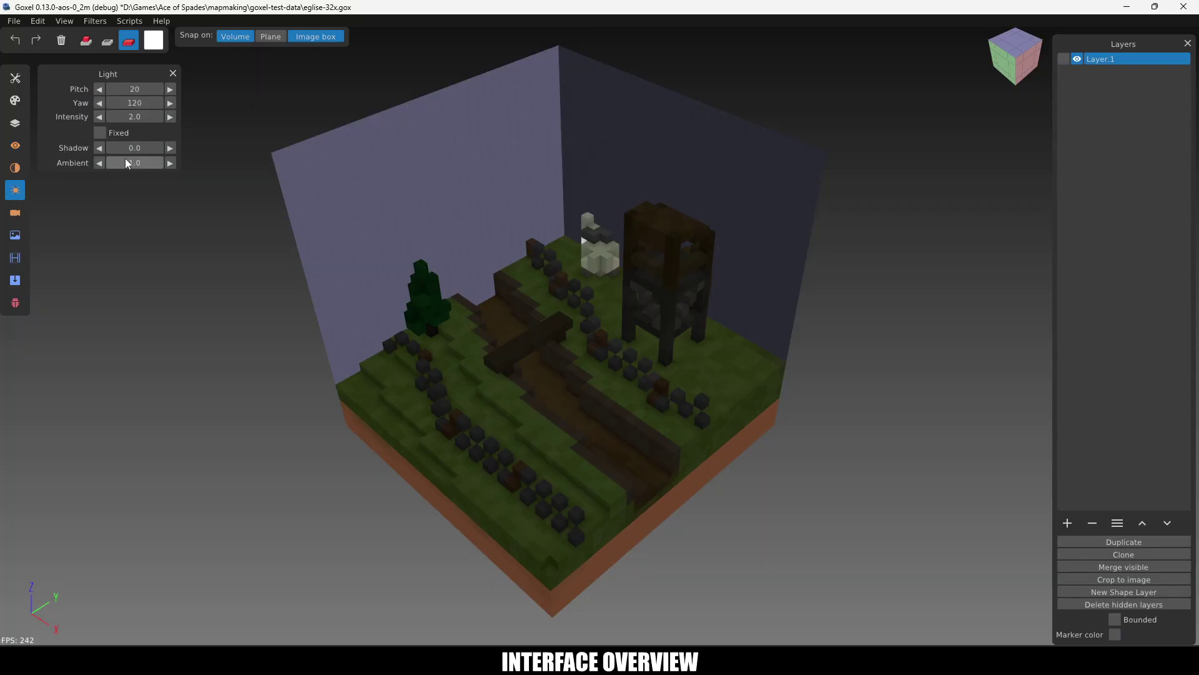
pyautogui.moveTo(126, 148); pyautogui.dragTo(166, 149)
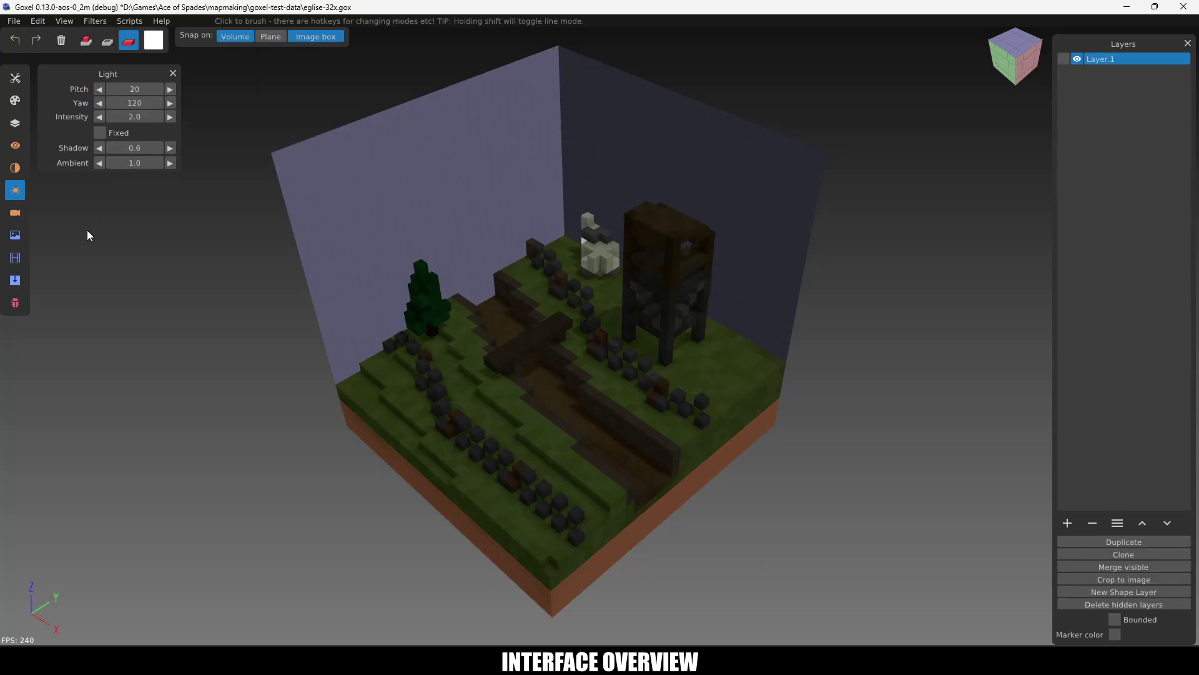
# Step: Look through the available scripts and examine the image's origin and size settings
pyautogui.click(98, 23)
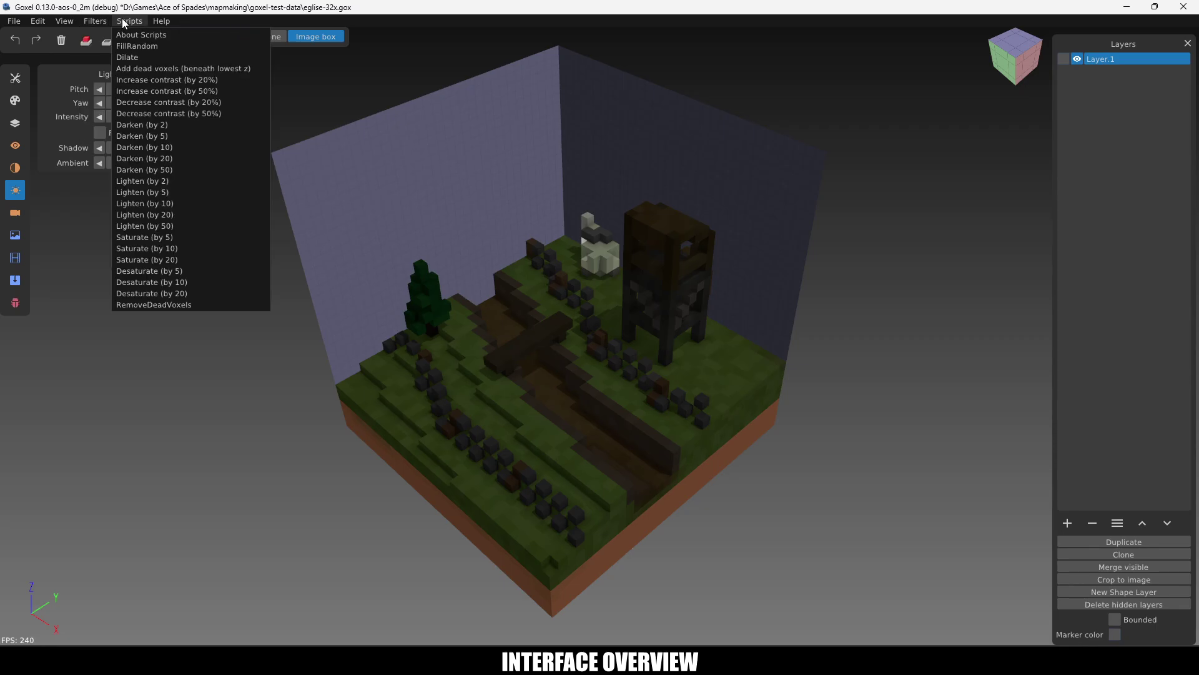
pyautogui.click(130, 261)
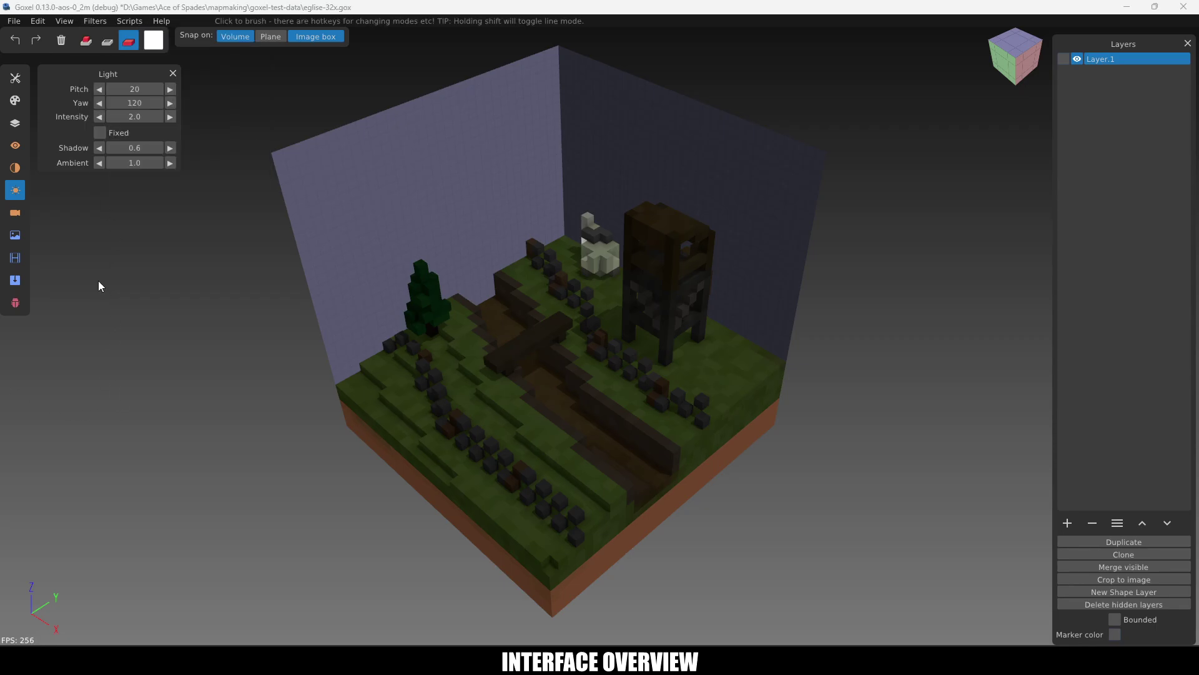
pyautogui.click(15, 238)
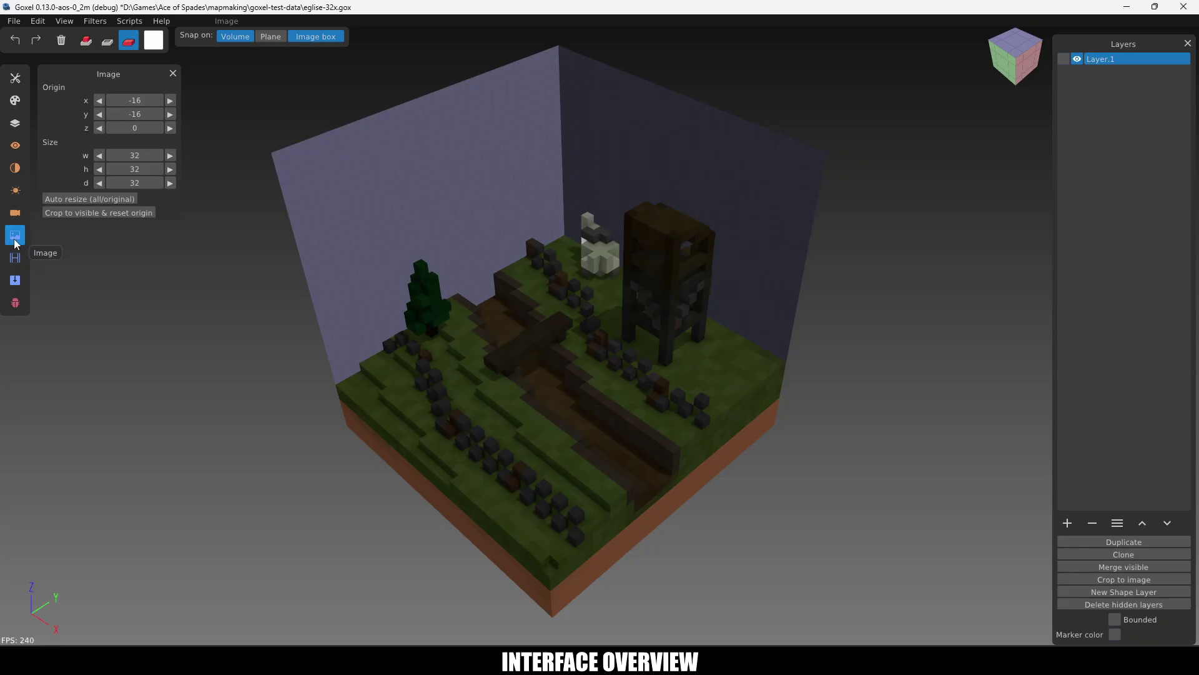
# Step: Create a new 32x32x32 image, discarding the current one
pyautogui.click(14, 21)
pyautogui.click(19, 29)
pyautogui.click(570, 341)
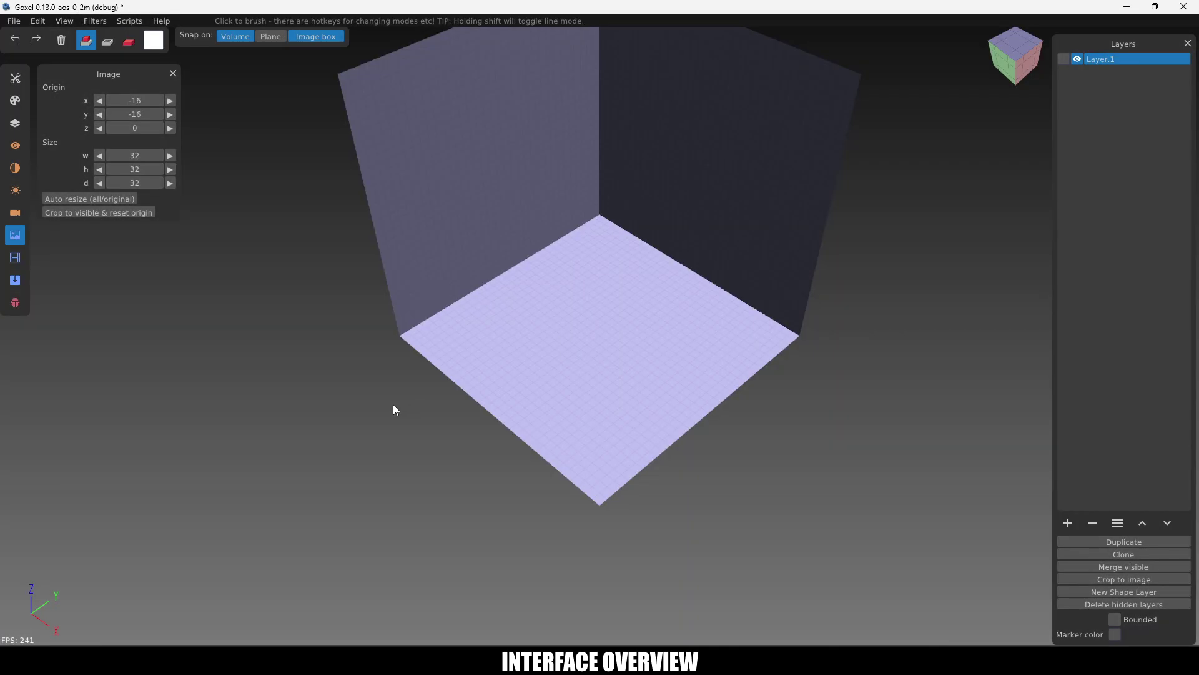
# Step: Open the view settings and preview the empty scene with the image box hidden and shown again
pyautogui.click(15, 145)
pyautogui.click(100, 134)
pyautogui.click(100, 134)
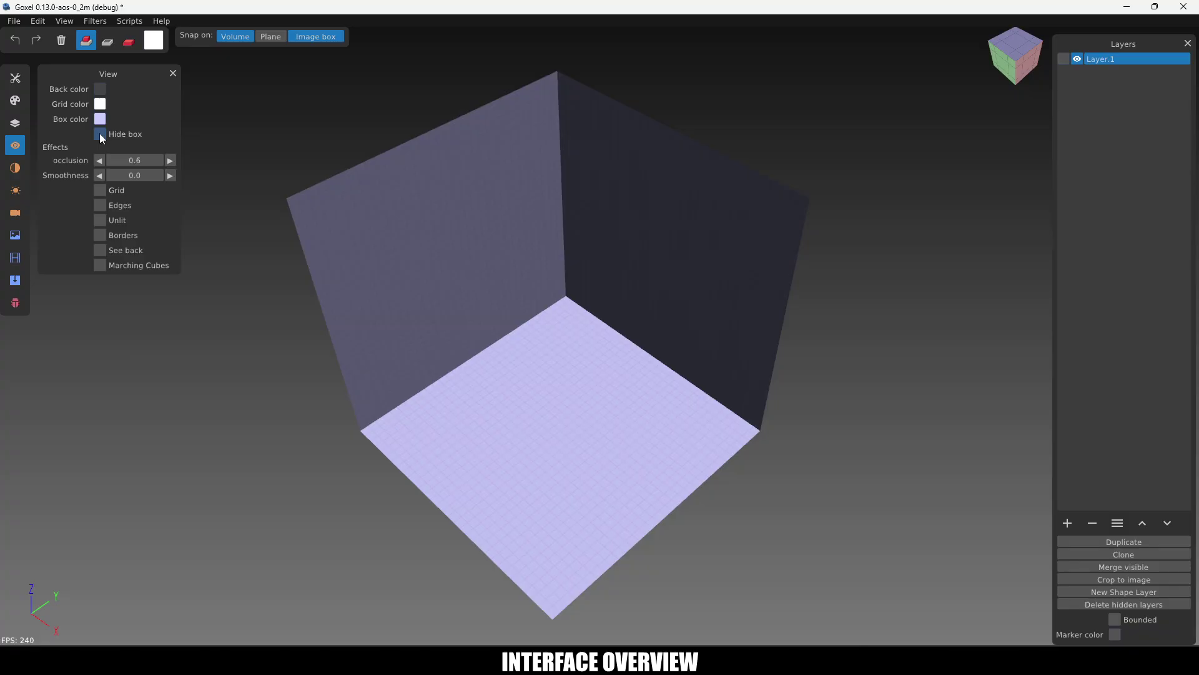
# Step: Create a new 512x512x64 image and review its dimensions in the image settings
pyautogui.click(14, 21)
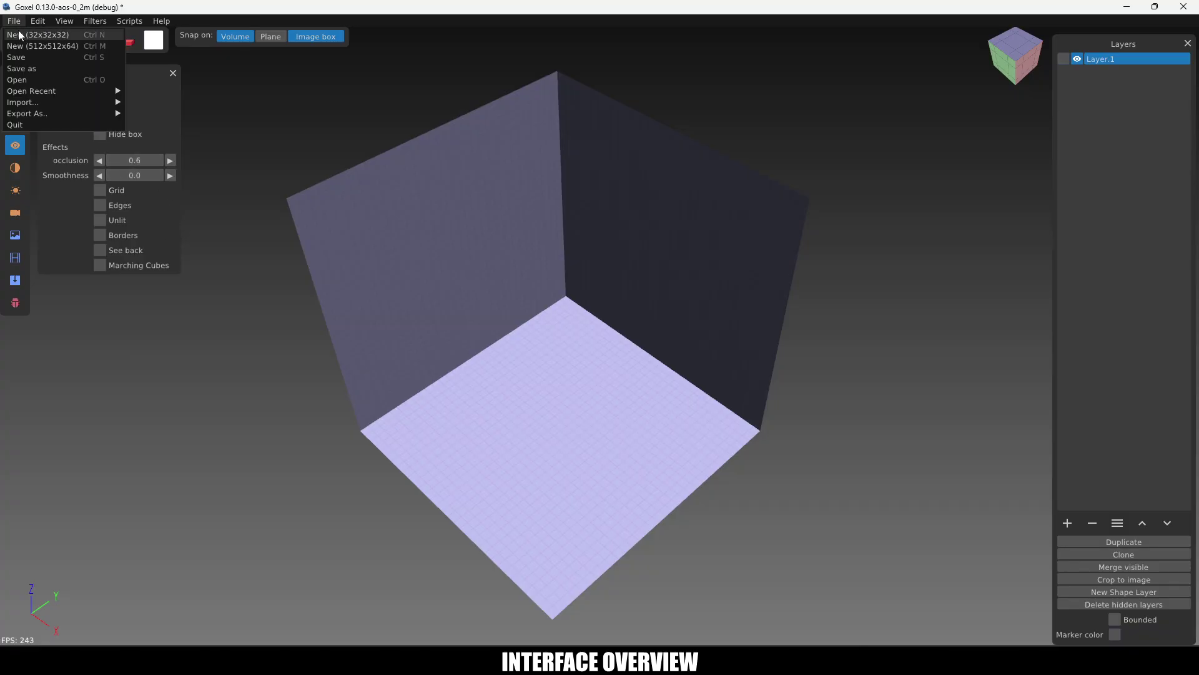
pyautogui.click(28, 46)
pyautogui.click(575, 341)
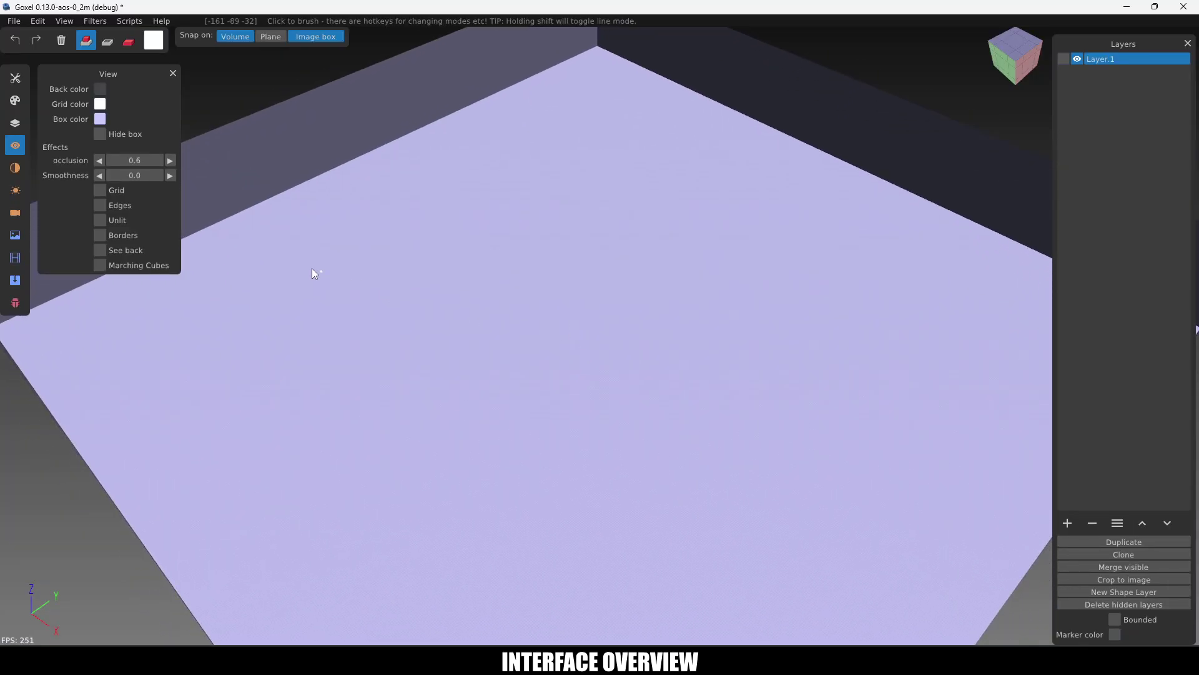
pyautogui.click(15, 235)
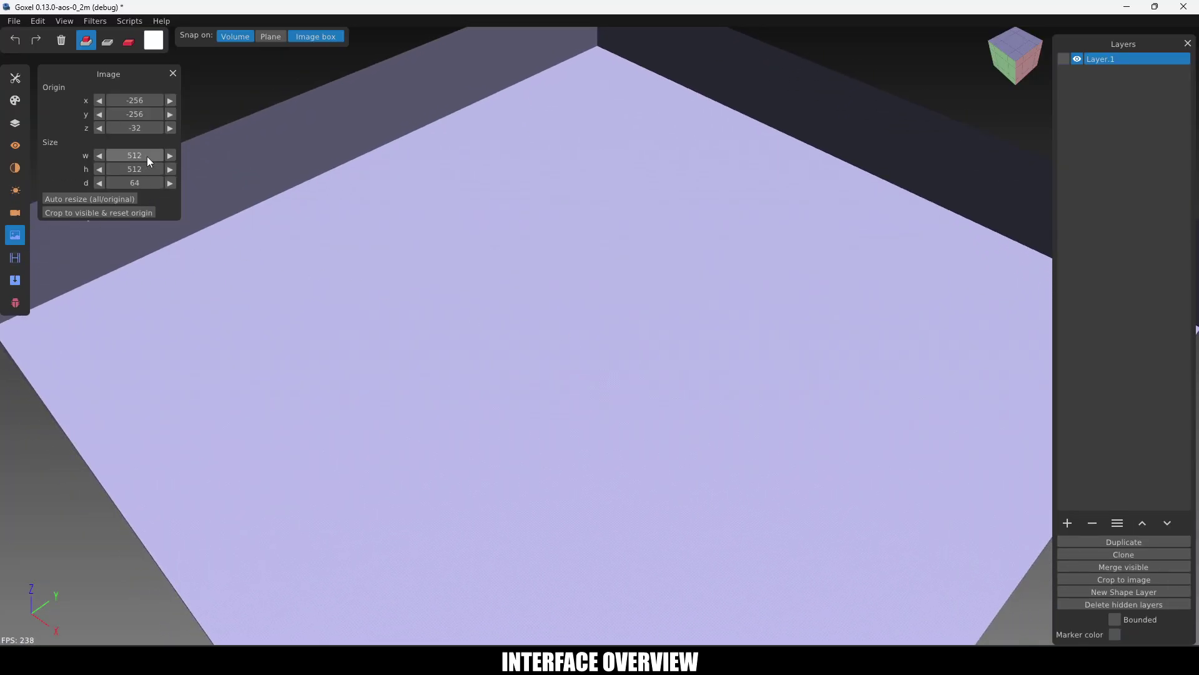
pyautogui.moveTo(144, 155)
pyautogui.mouseDown()
pyautogui.moveTo(74, 155)
pyautogui.moveTo(144, 164)
pyautogui.mouseUp()
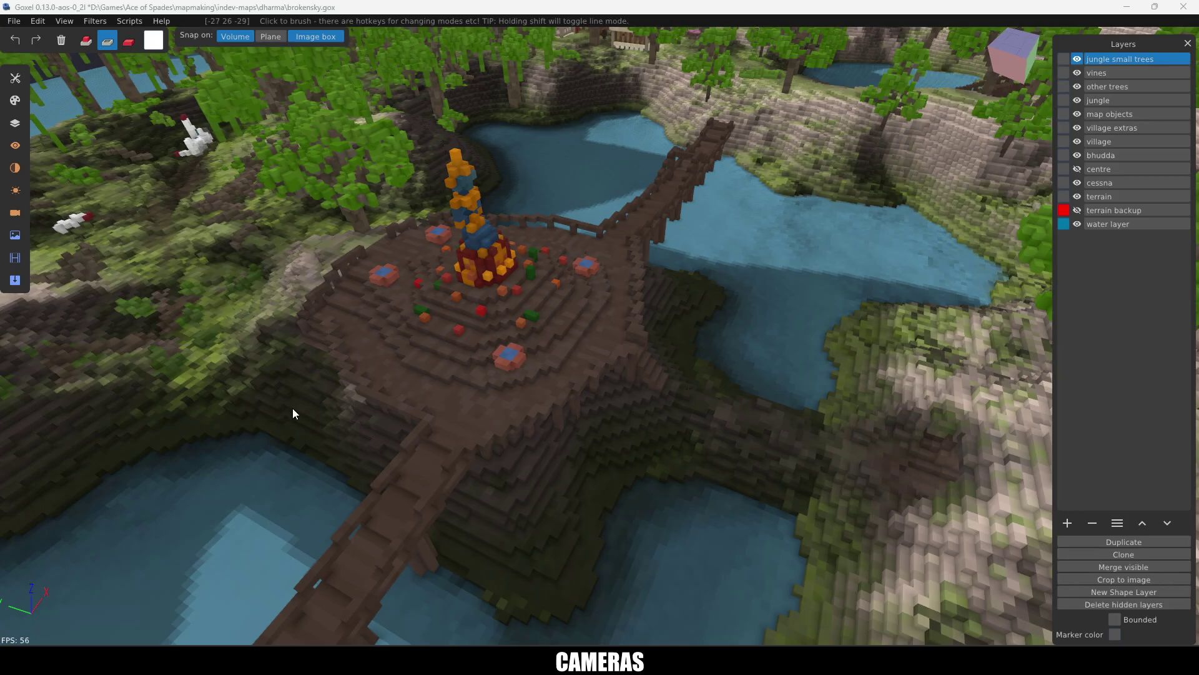
# Step: Orbit around the central wooden platform of the brokensky map and zoom in on its edge
pyautogui.moveTo(467, 324); pyautogui.dragTo(706, 411, button='middle')
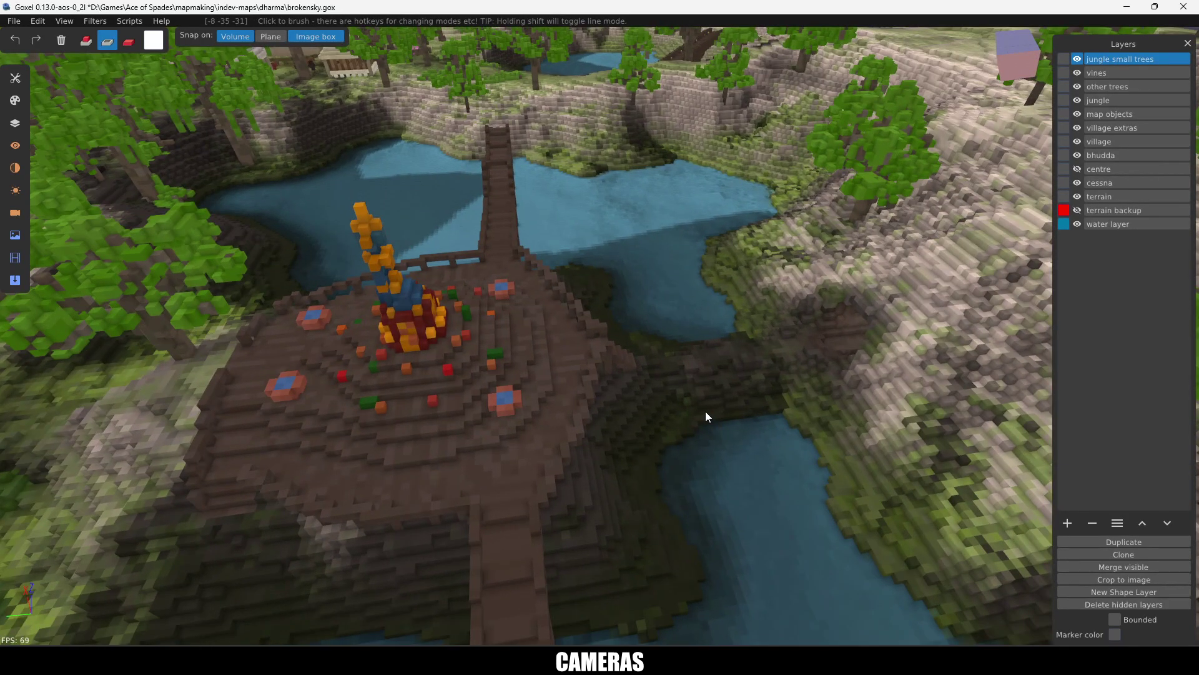
pyautogui.moveTo(617, 395); pyautogui.dragTo(515, 377, button='middle')
pyautogui.moveTo(594, 359); pyautogui.dragTo(476, 336, button='middle')
pyautogui.scroll(5, 543, 355)
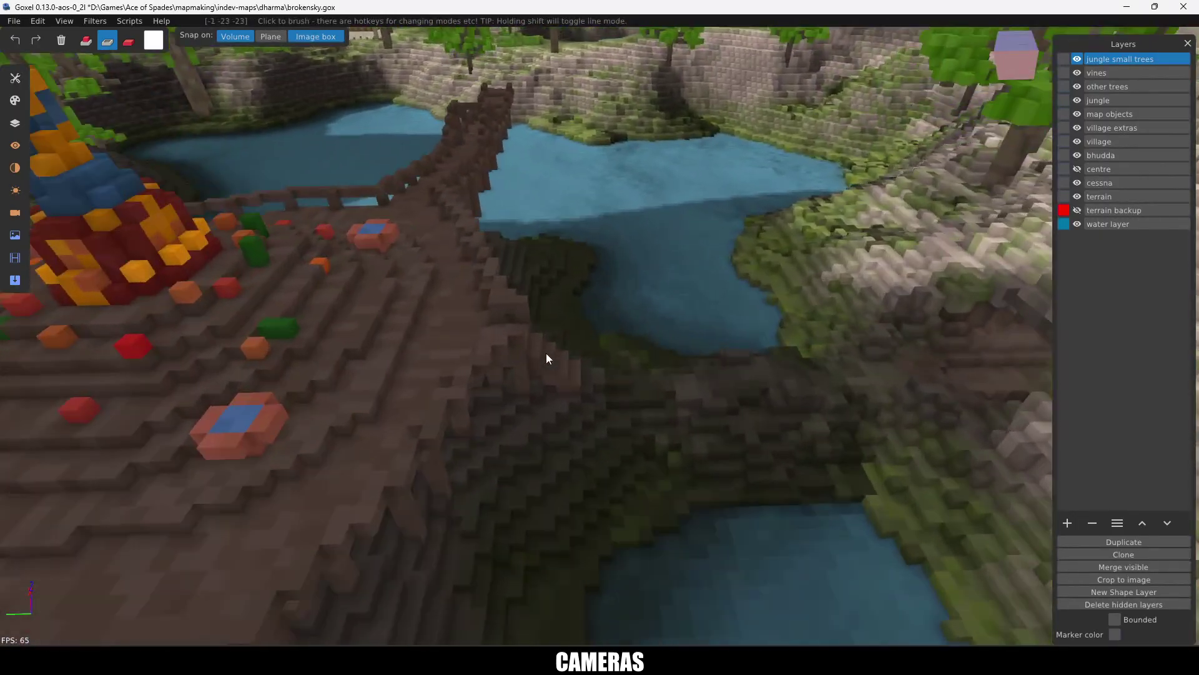
pyautogui.scroll(3, 556, 355)
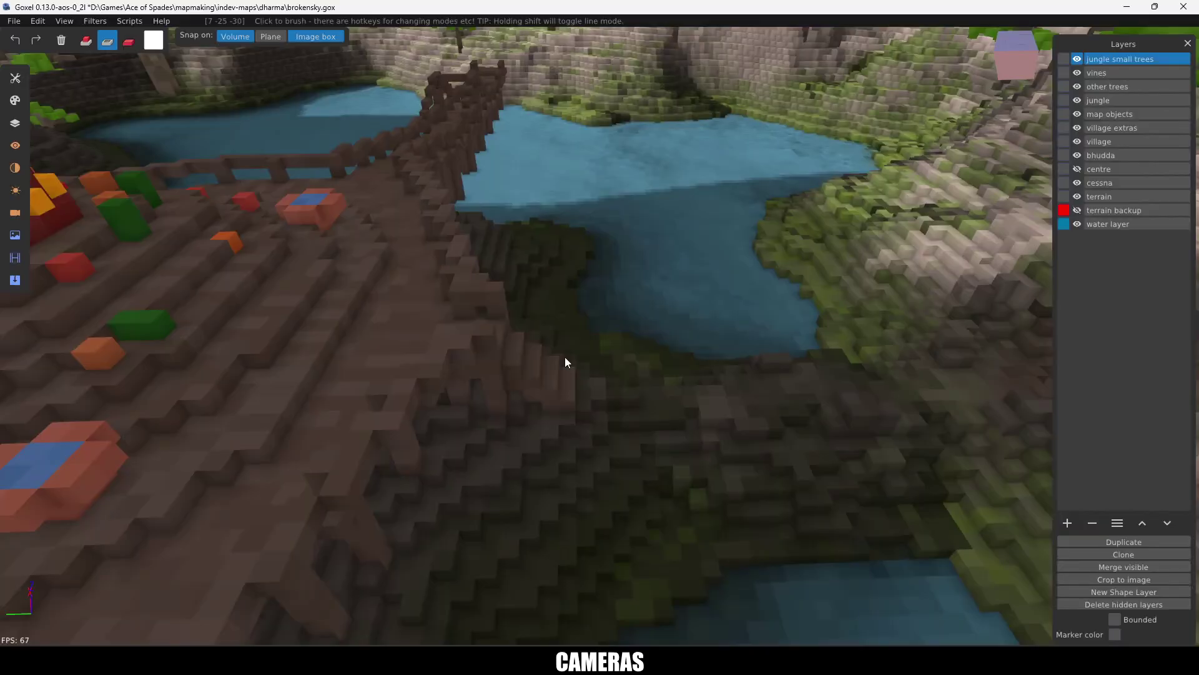
# Step: Set the overall camera's field of view to 100 and switch it to first-person mode
pyautogui.click(16, 213)
pyautogui.moveTo(142, 151); pyautogui.dragTo(359, 164)
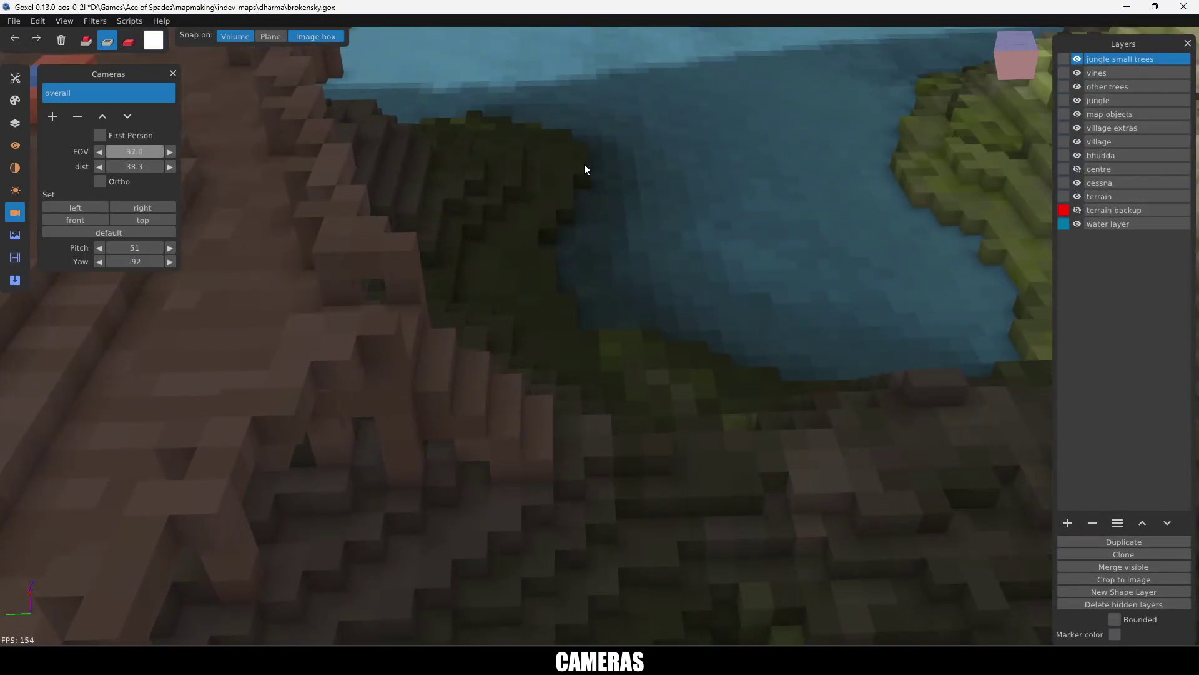
pyautogui.click(114, 137)
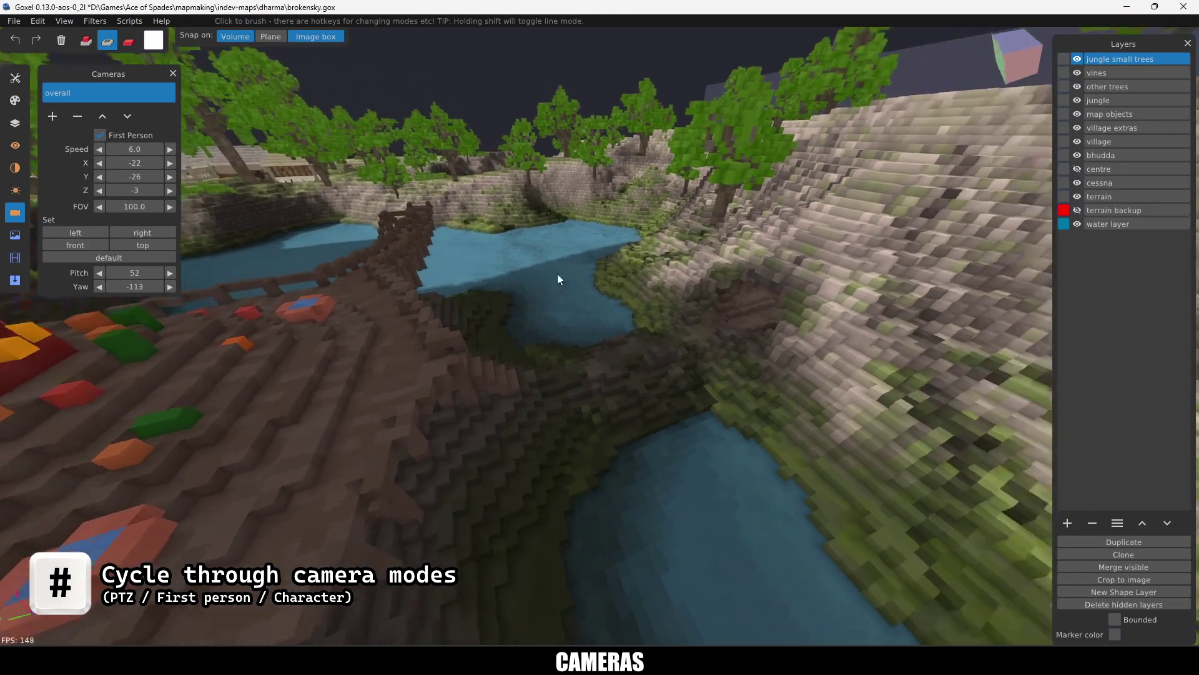
# Step: Fly the first-person camera forward and turn it to explore the water-filled rock cavern
pyautogui.press('w')
pyautogui.moveTo(557, 279); pyautogui.dragTo(661, 308, button='right')
pyautogui.press('w')
pyautogui.press('w')
pyautogui.press('w')
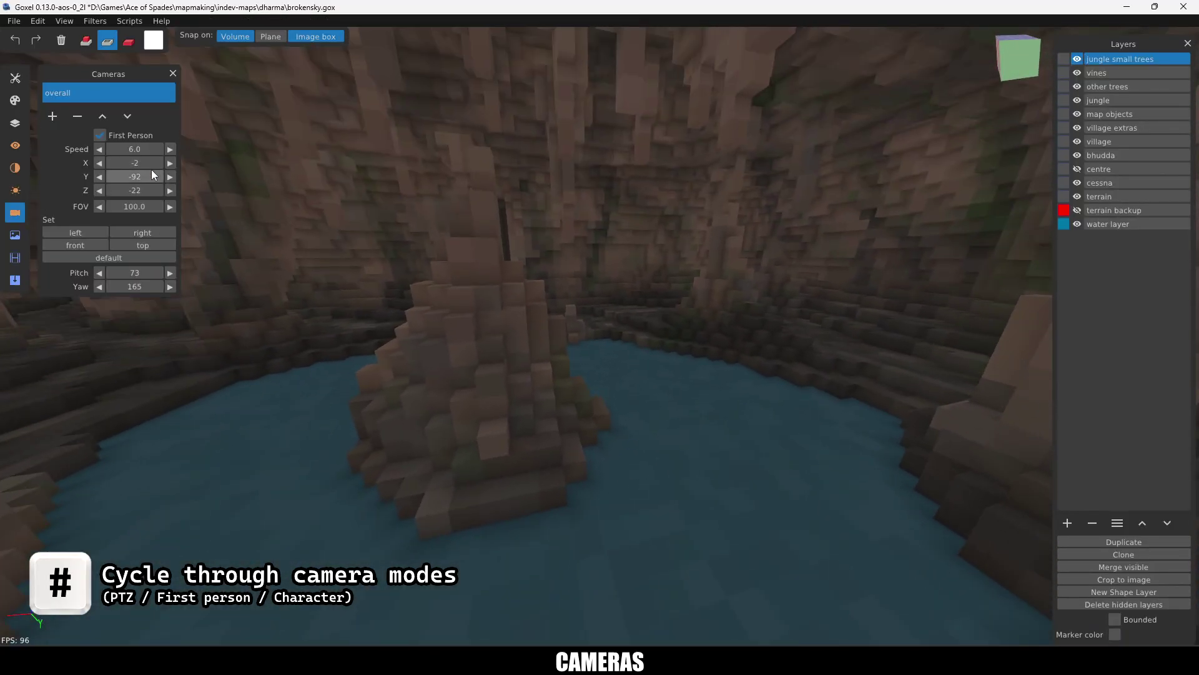
# Step: Set the first-person camera's speed to 15, turn the view across the cavern and close the camera settings
pyautogui.moveTo(228, 159); pyautogui.dragTo(499, 279)
pyautogui.moveTo(499, 278); pyautogui.dragTo(652, 273, button='right')
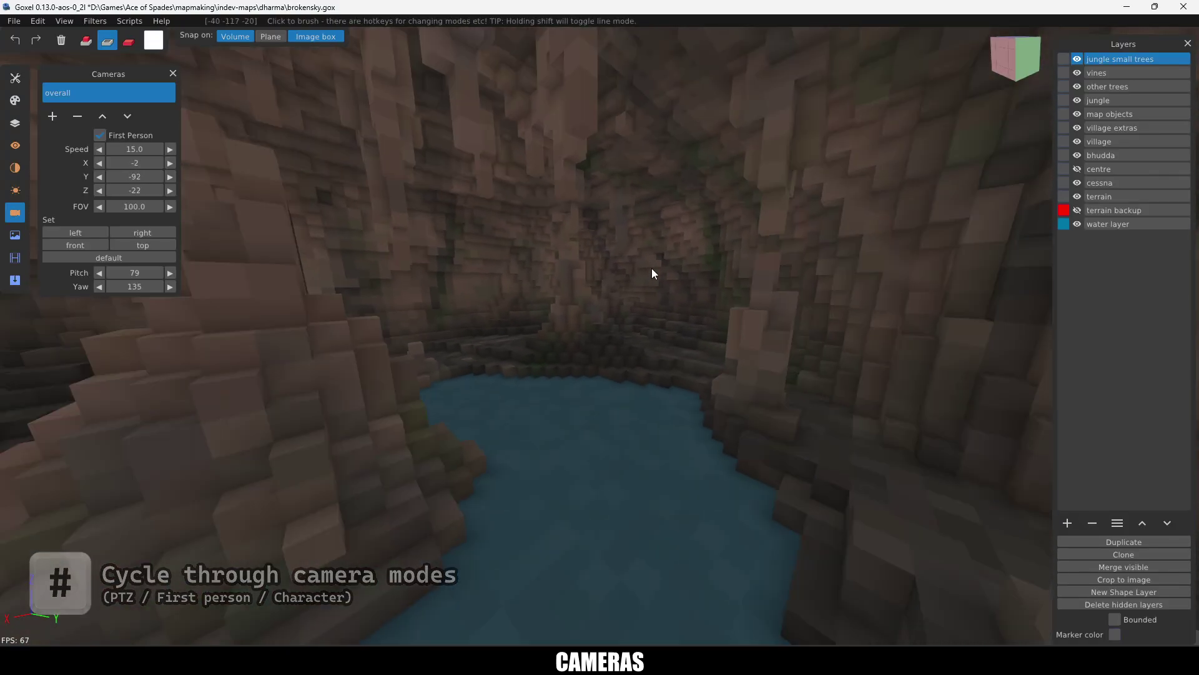
pyautogui.click(174, 72)
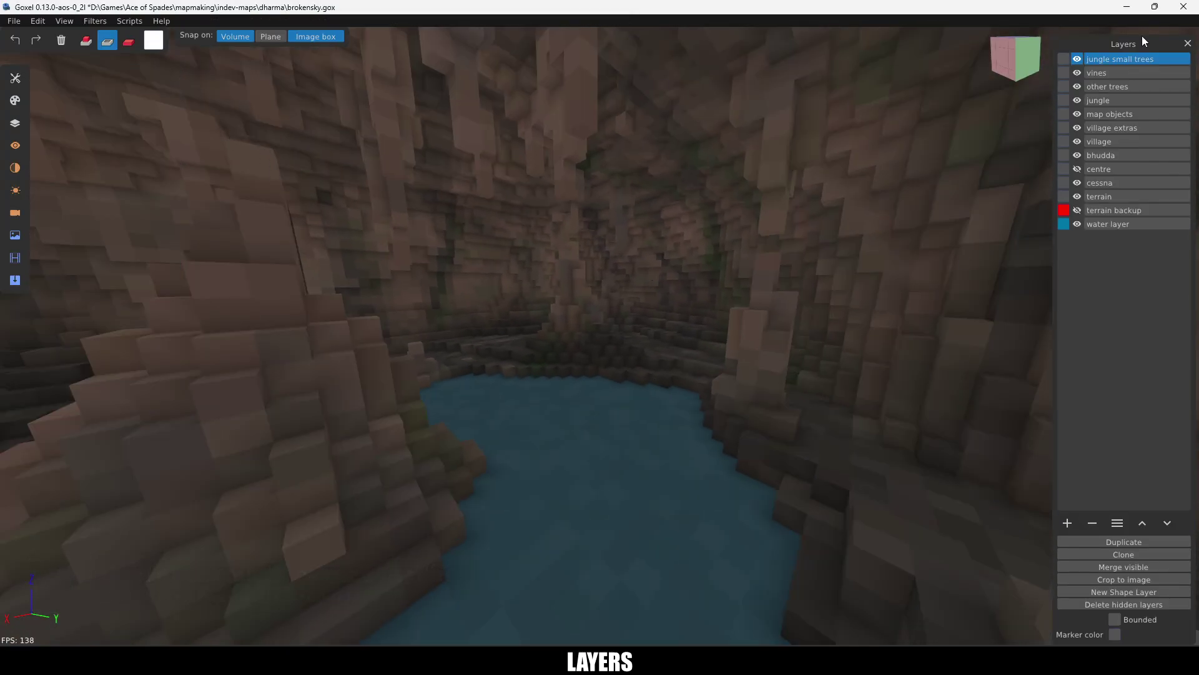
# Step: Add a new layer, move it two places down the layer order and return it to the top
pyautogui.click(1068, 524)
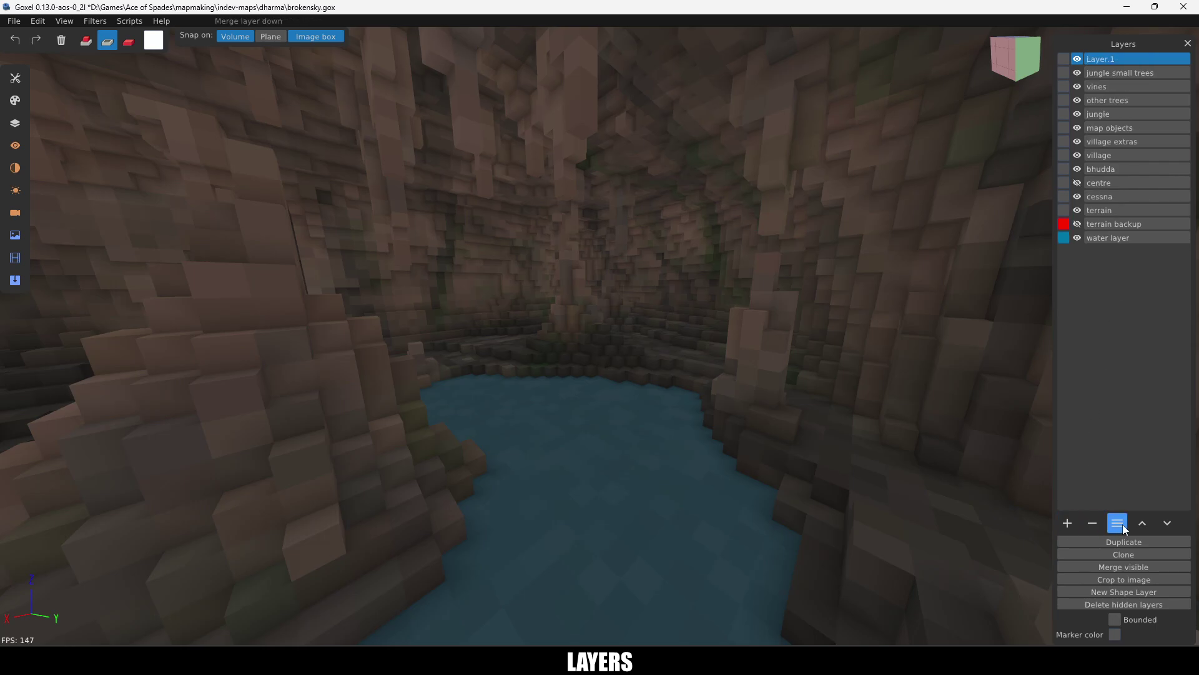
pyautogui.click(1167, 523)
pyautogui.click(1167, 523)
pyautogui.click(1143, 524)
pyautogui.click(1143, 524)
# Step: Hide the water layer and paint a few white voxels on the cavern floor in the new layer with the 1-voxel brush
pyautogui.click(1077, 237)
pyautogui.click(15, 78)
pyautogui.click(86, 41)
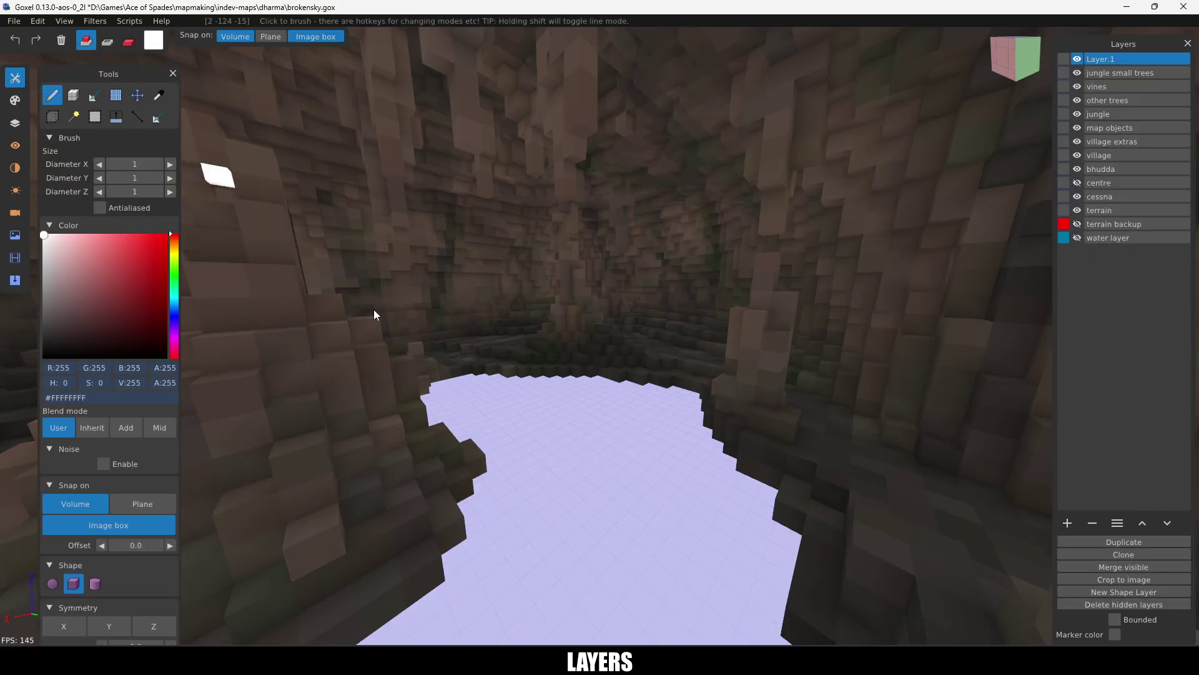
pyautogui.click(1078, 237)
pyautogui.click(1078, 237)
# Step: Rename the new layer as experimental and give it a red marker color
pyautogui.doubleClick(1104, 59)
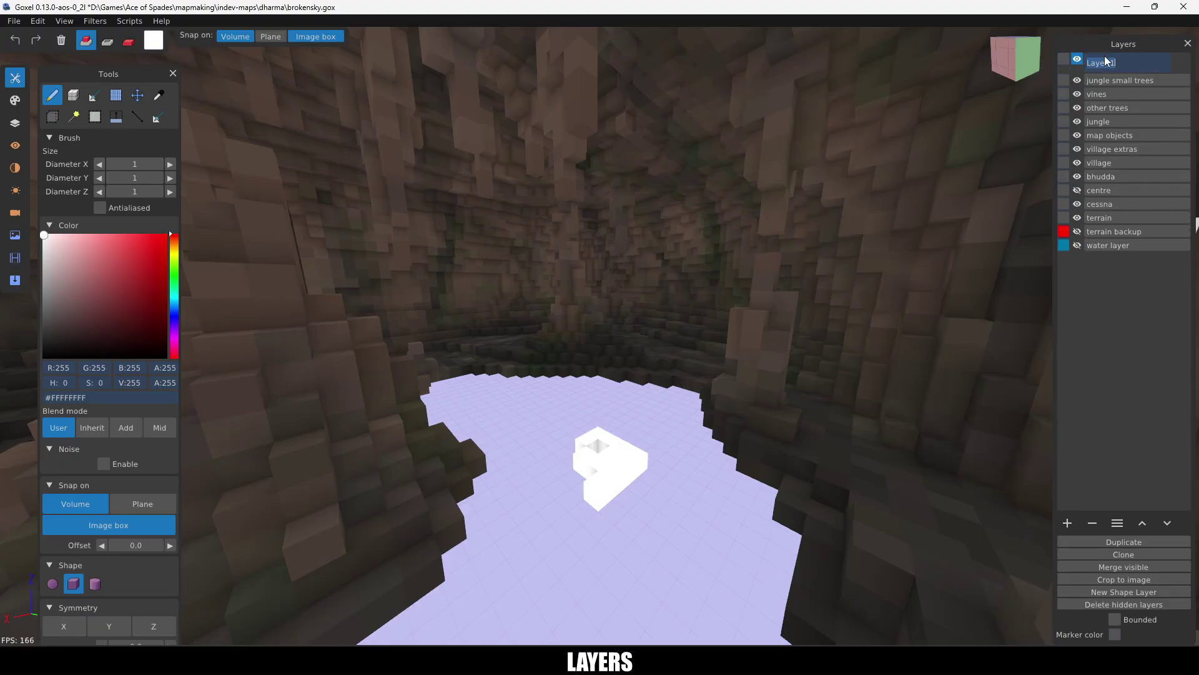
pyautogui.write('experimental')
pyautogui.press('Return')
pyautogui.click(1063, 59)
pyautogui.moveTo(1036, 134); pyautogui.dragTo(1152, 86)
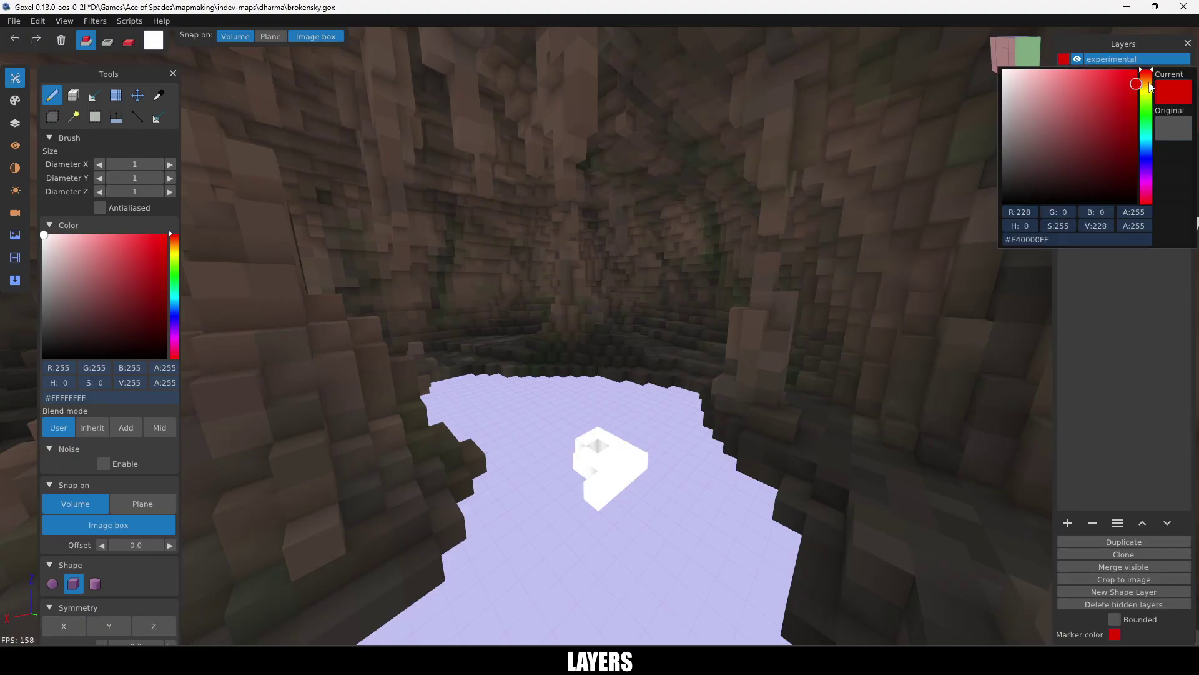
pyautogui.click(1120, 280)
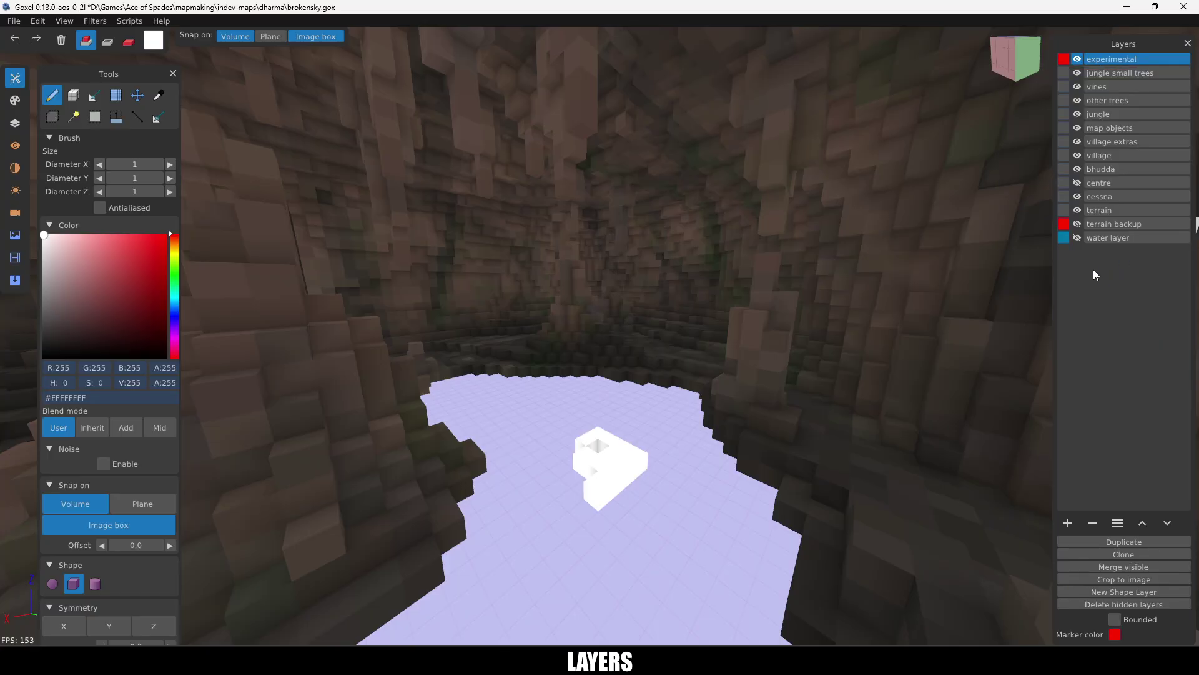
# Step: Show the water layer again and delete the experimental layer
pyautogui.click(1077, 238)
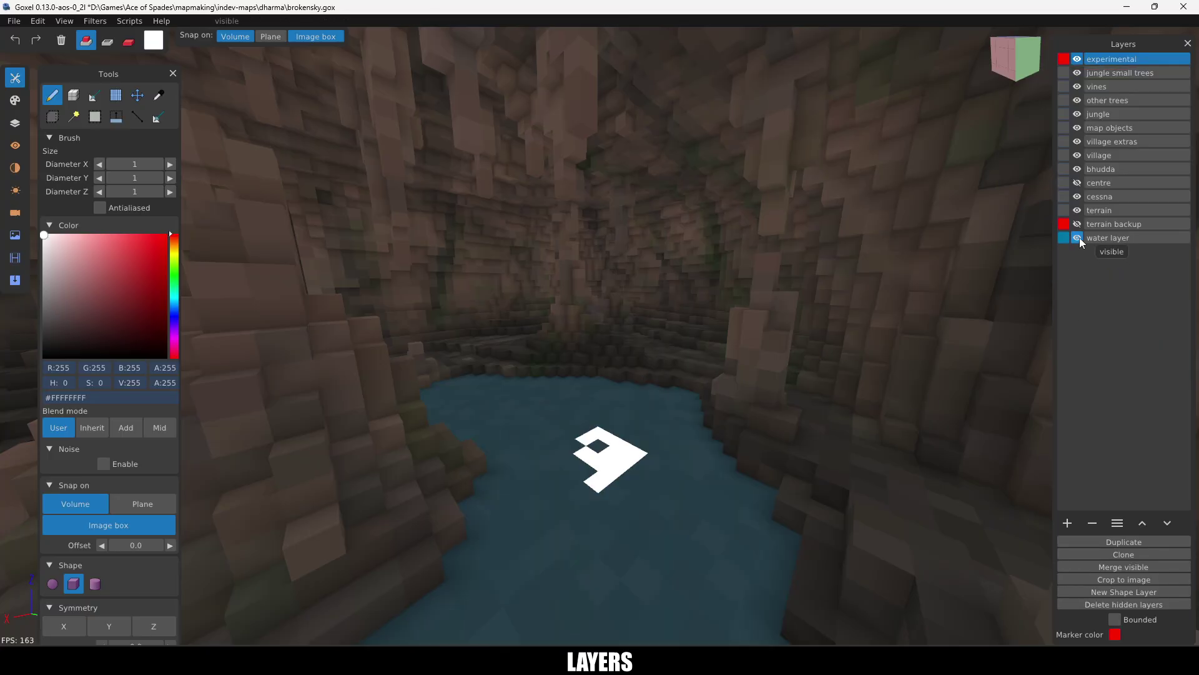
pyautogui.click(1093, 523)
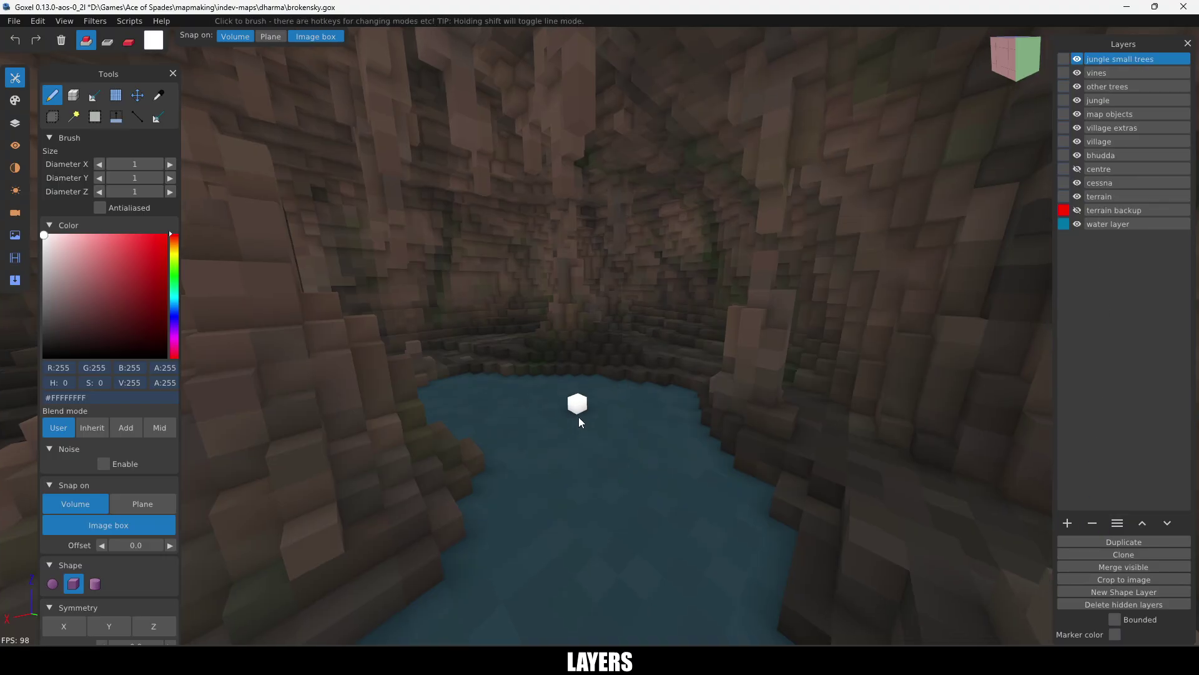
# Step: View the whole map from above and at an angle, hiding and reshowing the water layer to see its contents
pyautogui.scroll(4, 579, 418)
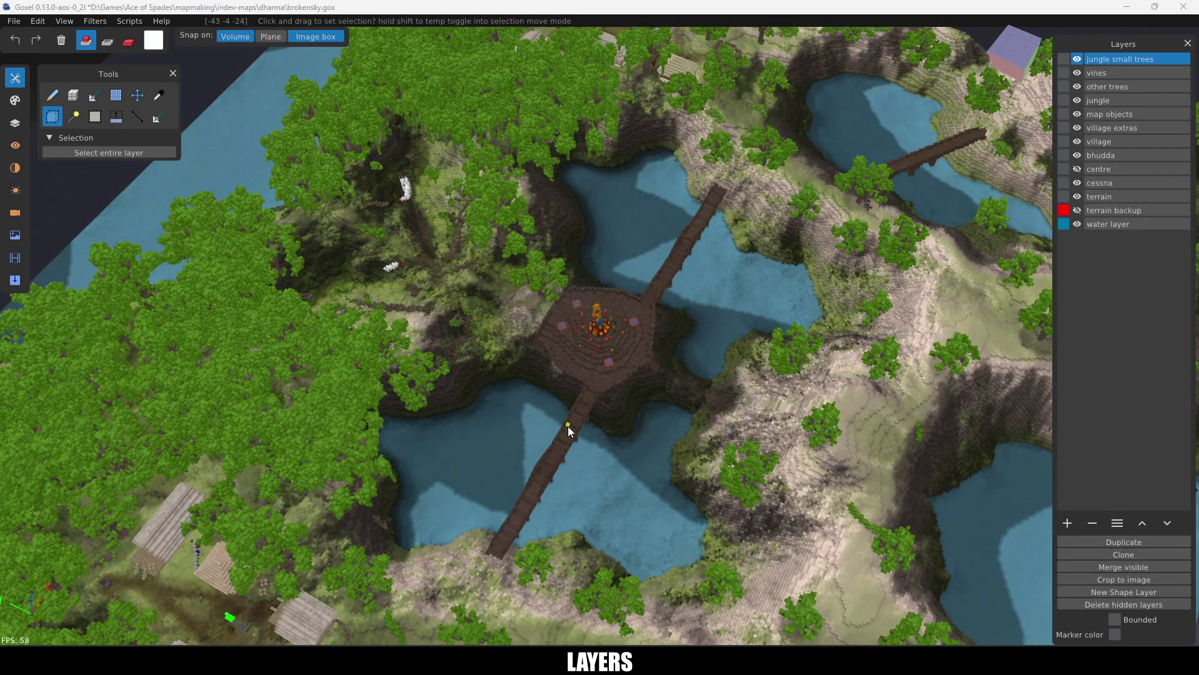
pyautogui.scroll(2, 568, 426)
pyautogui.scroll(-3, 562, 424)
pyautogui.moveTo(485, 333); pyautogui.dragTo(496, 281, button='middle')
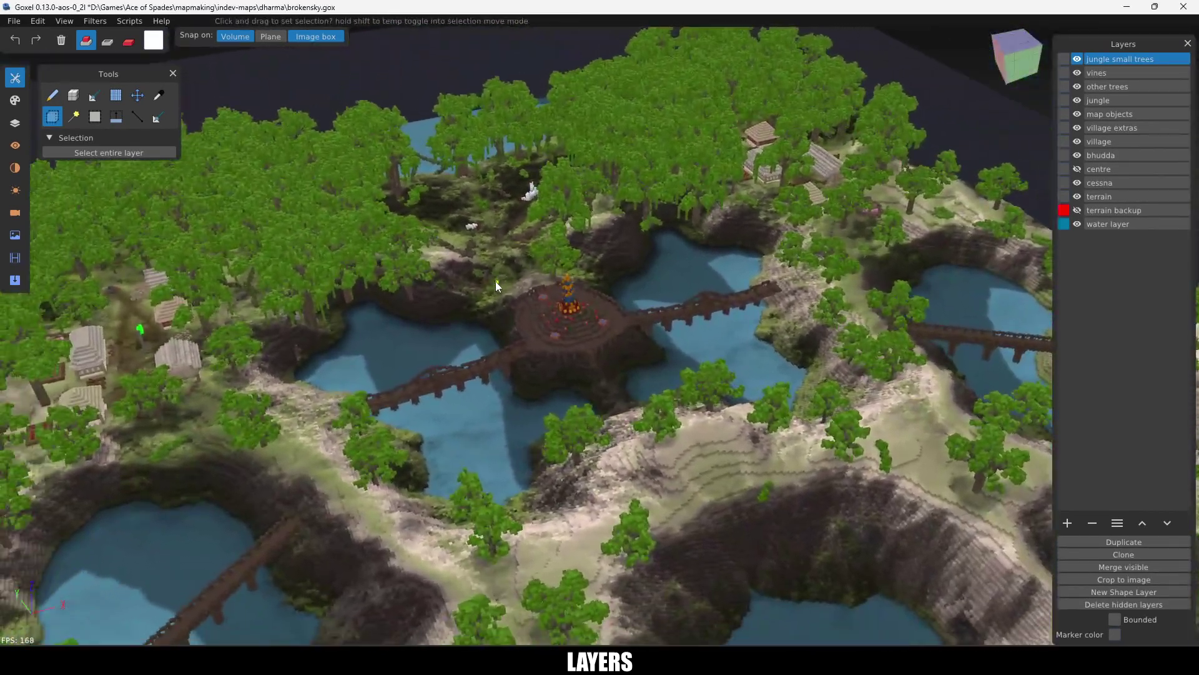
pyautogui.click(1078, 223)
pyautogui.click(1078, 223)
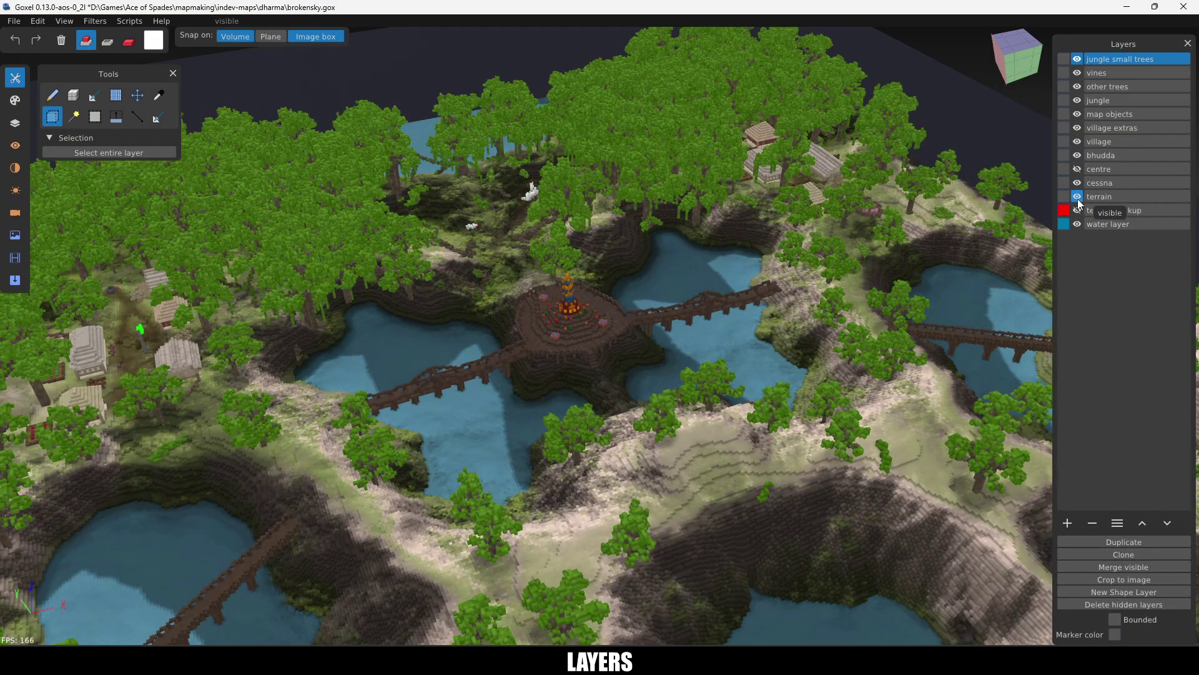
# Step: Inspect the huts among the trees by hiding and reshowing the village layer twice
pyautogui.scroll(5, 627, 342)
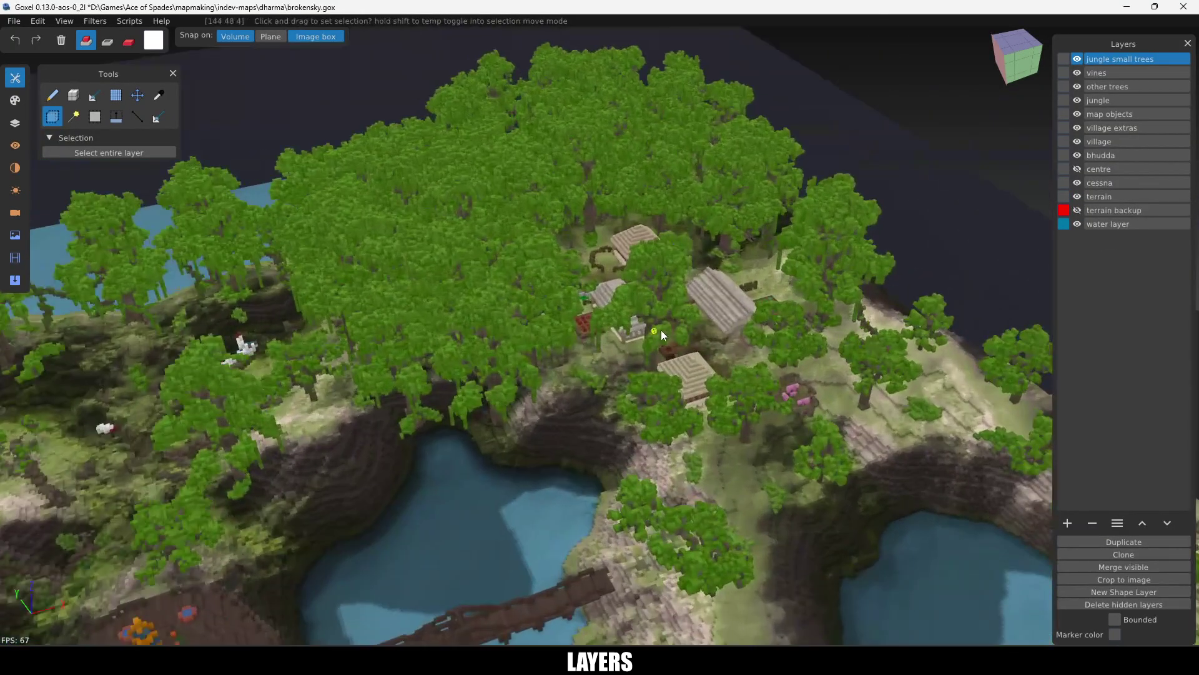
pyautogui.scroll(1, 661, 330)
pyautogui.click(1078, 142)
pyautogui.click(1078, 142)
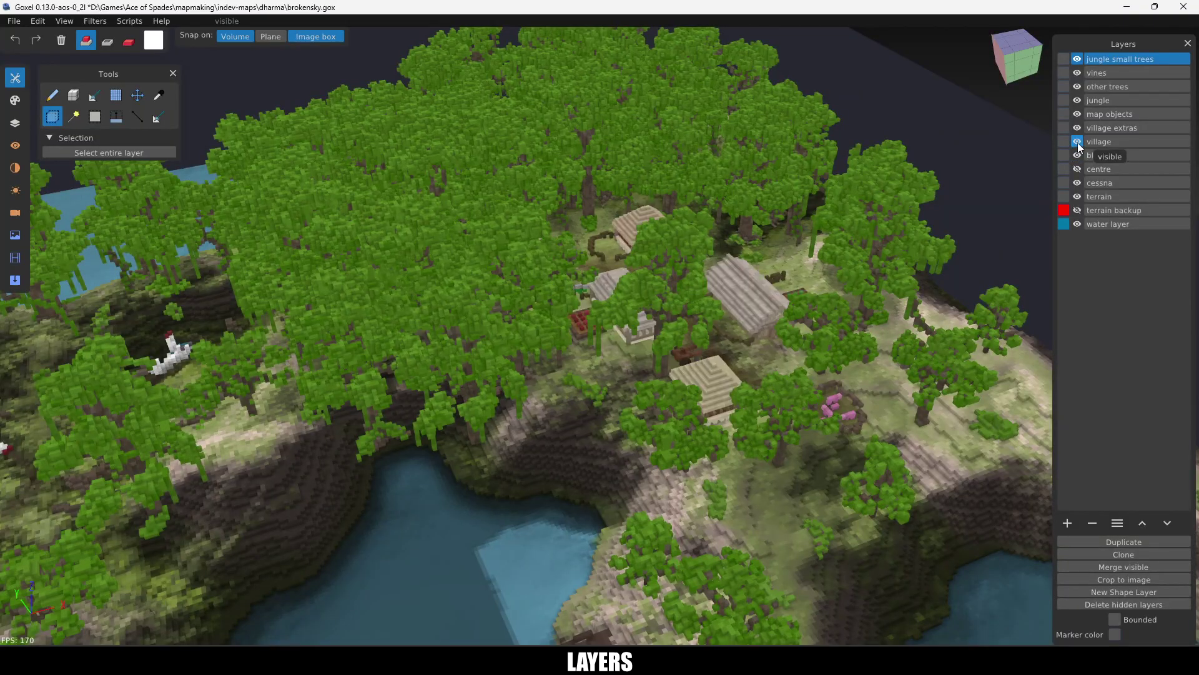
pyautogui.click(1078, 142)
pyautogui.click(1077, 142)
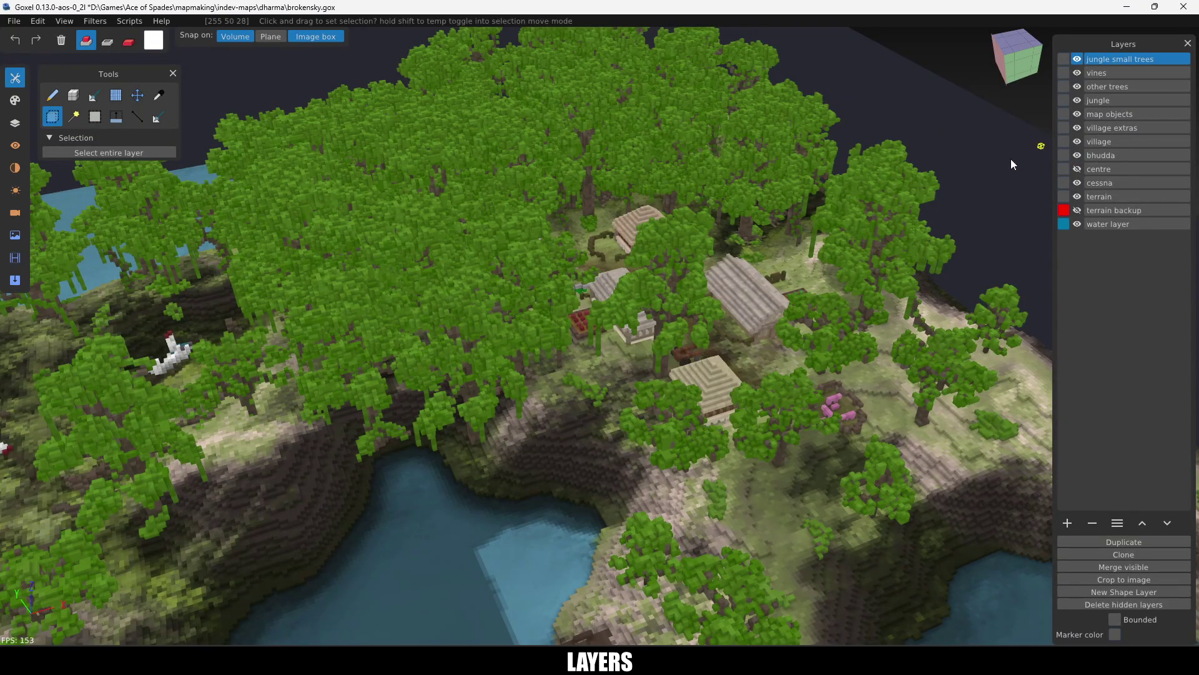
# Step: Make the bhudda layer active by picking the statue platform at the center of the lake
pyautogui.scroll(-3, 620, 346)
pyautogui.scroll(4, 811, 275)
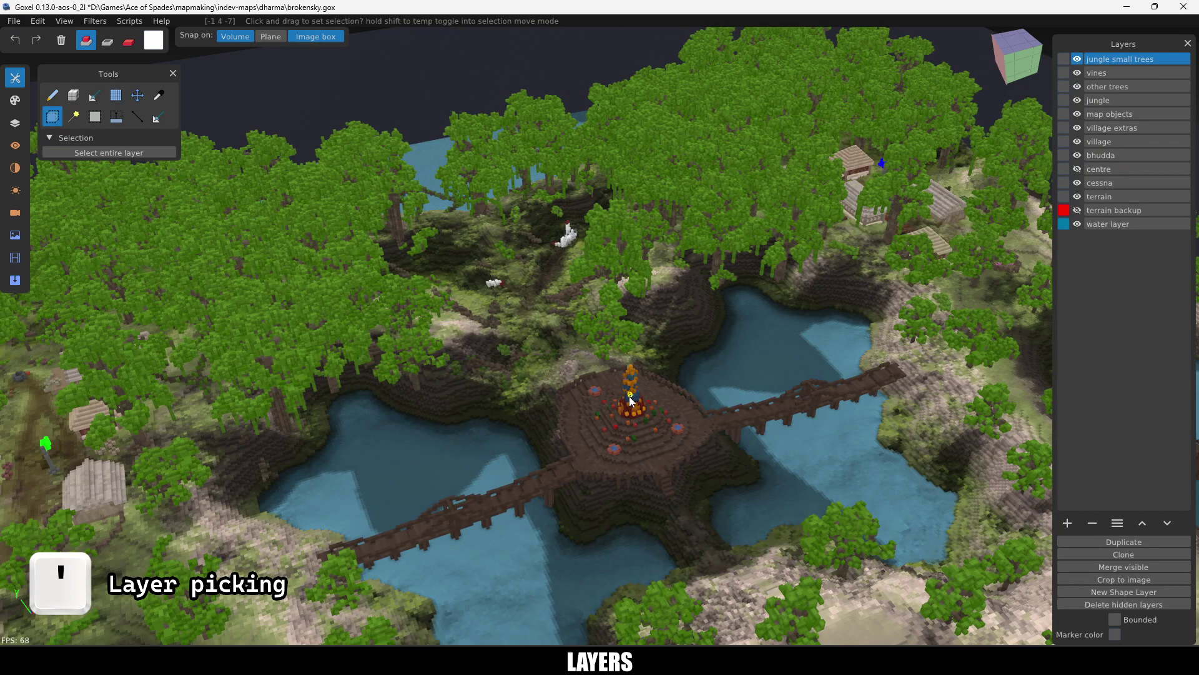
pyautogui.press("'")
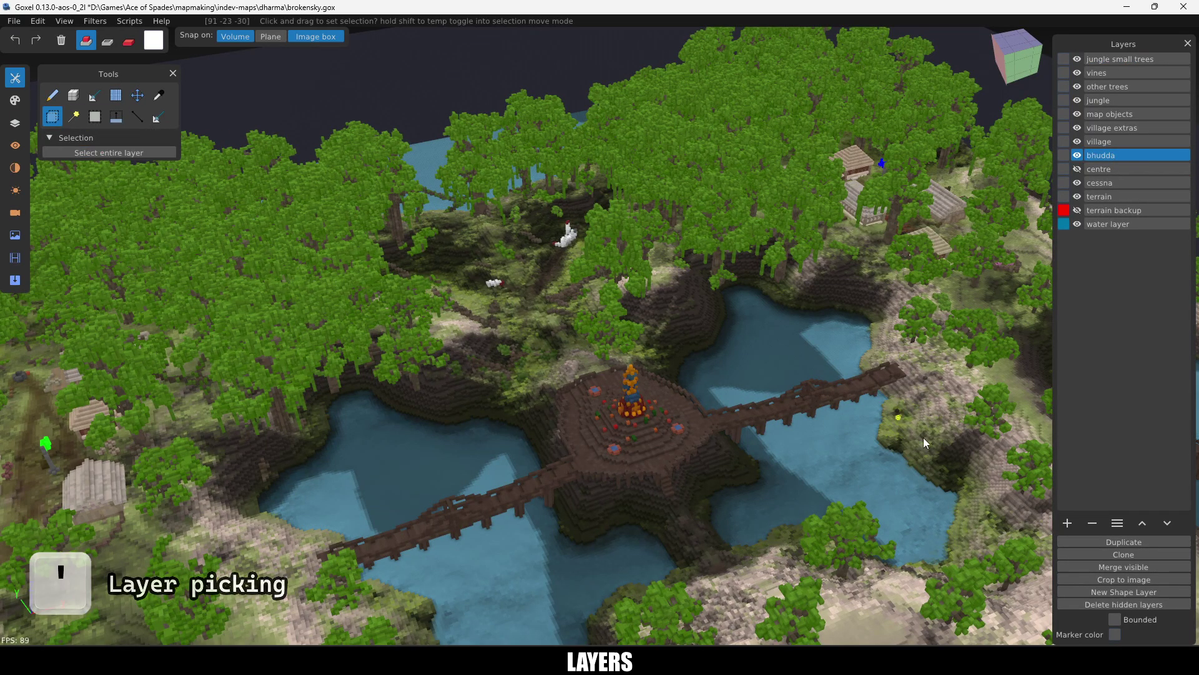
# Step: Try duplicating the bhudda layer and moving the copy to X -35, and delete the copy
pyautogui.click(1101, 541)
pyautogui.click(138, 95)
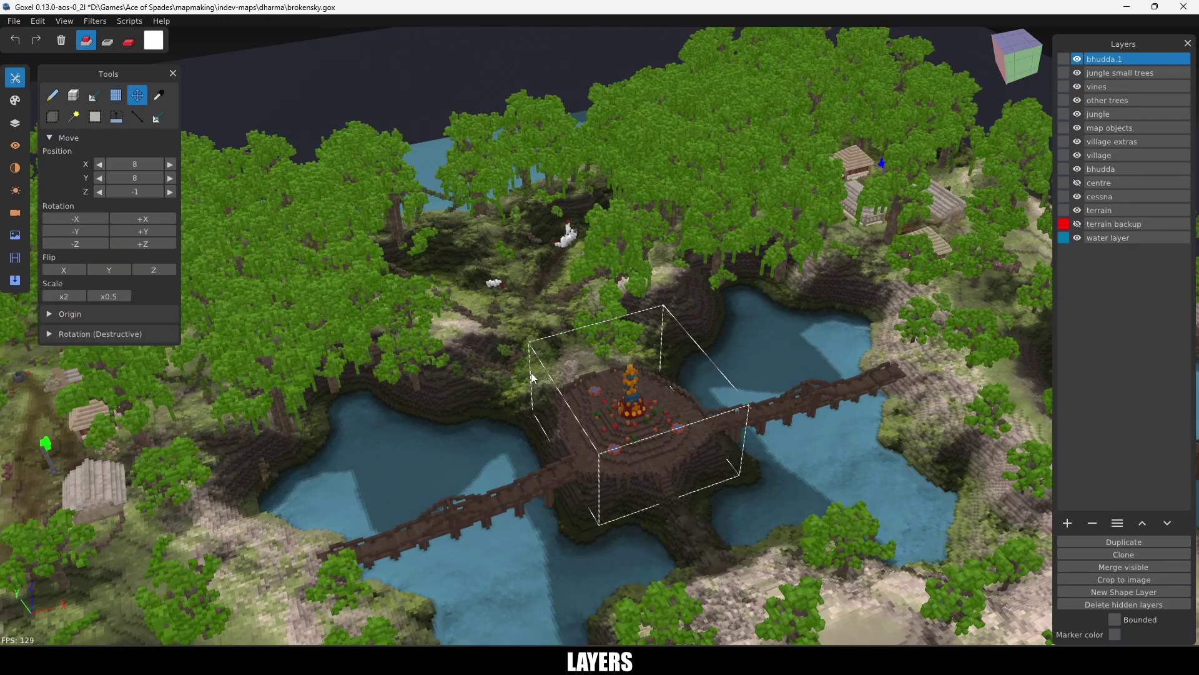
pyautogui.moveTo(582, 459); pyautogui.dragTo(445, 482)
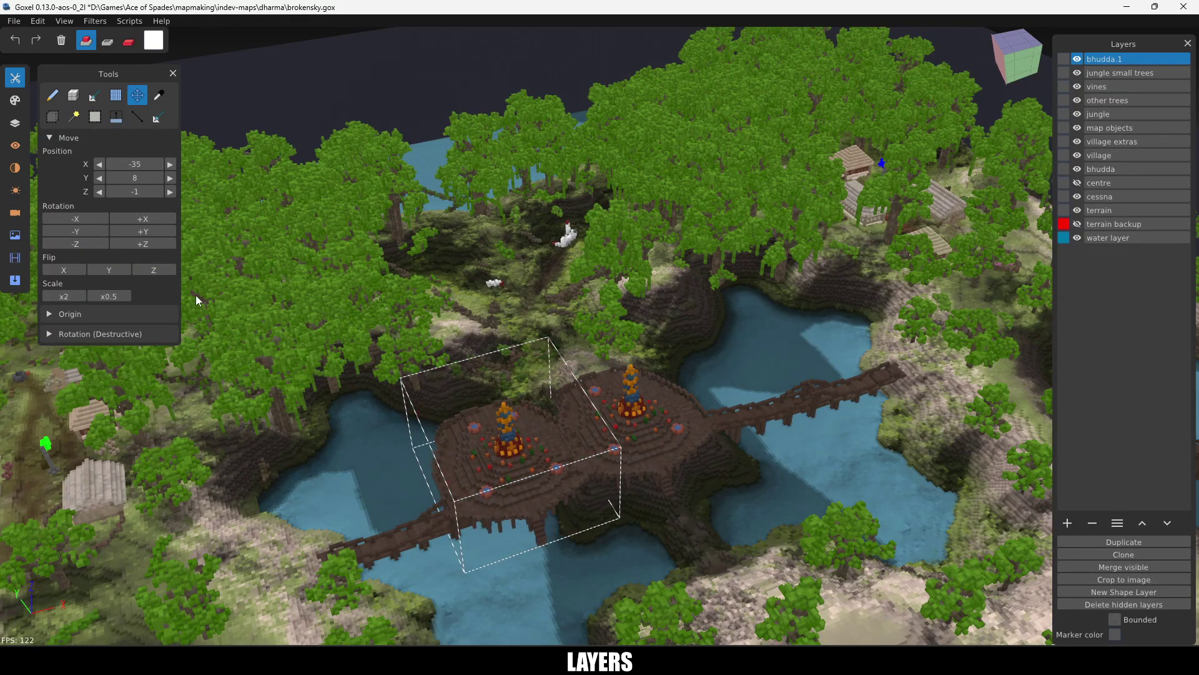
pyautogui.click(1090, 523)
# Step: Clone the bhudda layer and raise the clone above the original to Z 55
pyautogui.click(1105, 156)
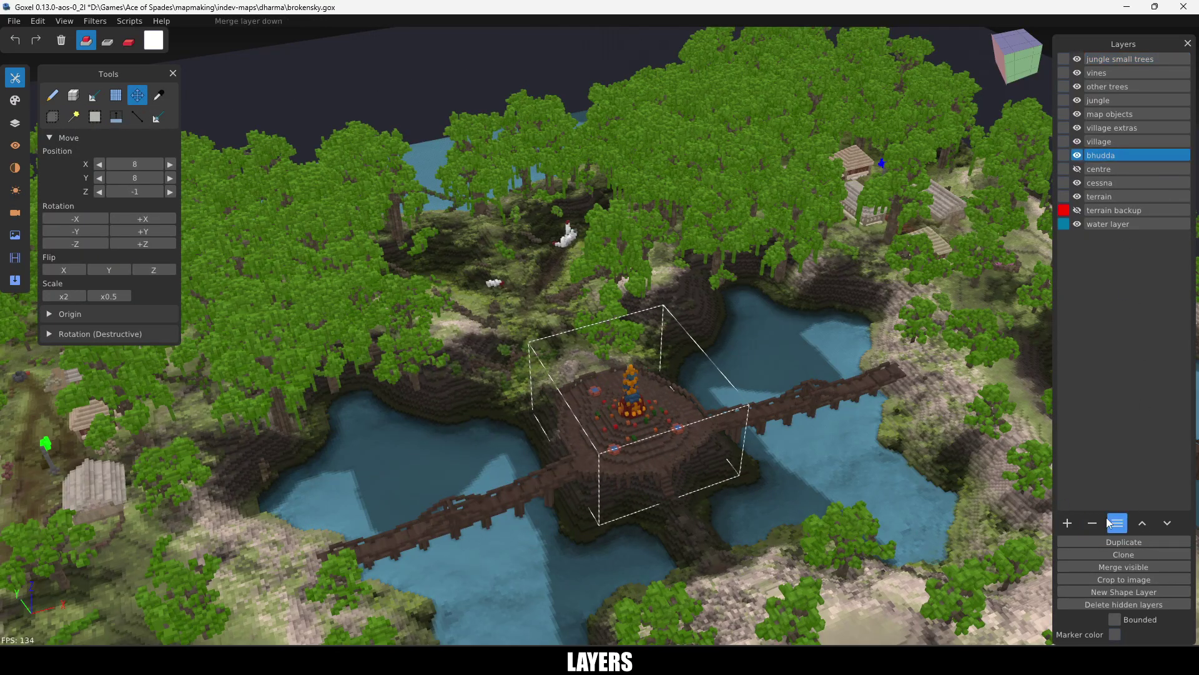
pyautogui.click(1118, 556)
pyautogui.moveTo(631, 392); pyautogui.dragTo(633, 235)
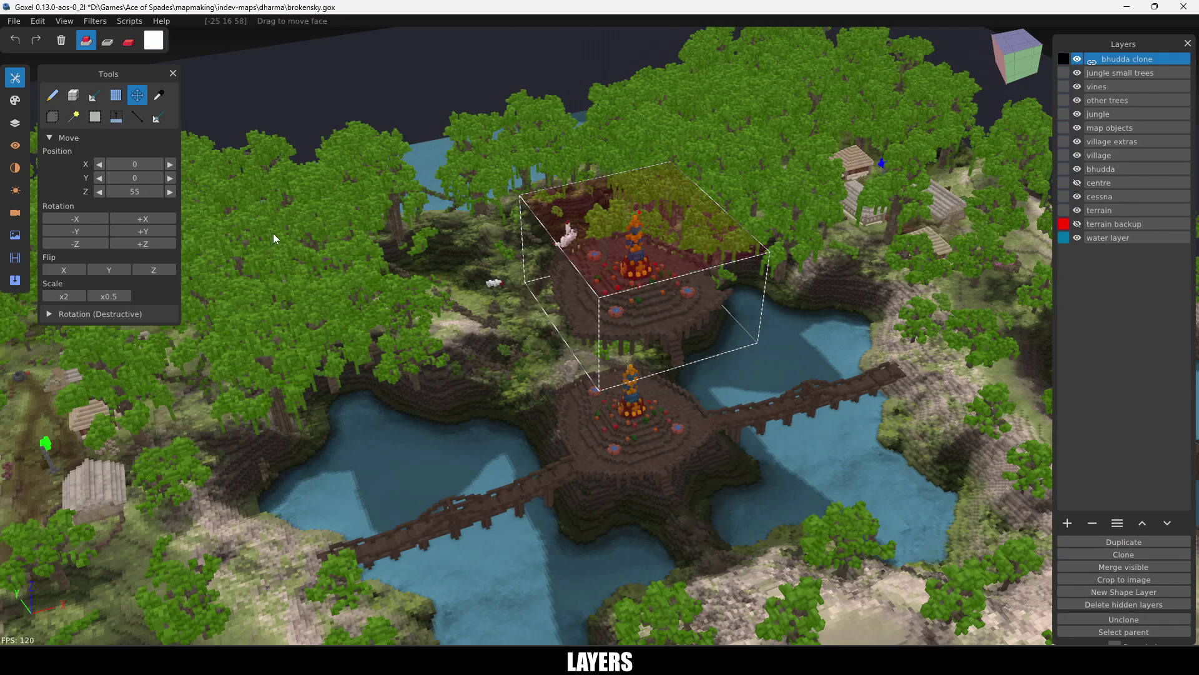
# Step: Rotate the bhudda clone four times about the positive X axis to bring it through a full turn
pyautogui.click(142, 220)
pyautogui.click(142, 219)
pyautogui.click(143, 220)
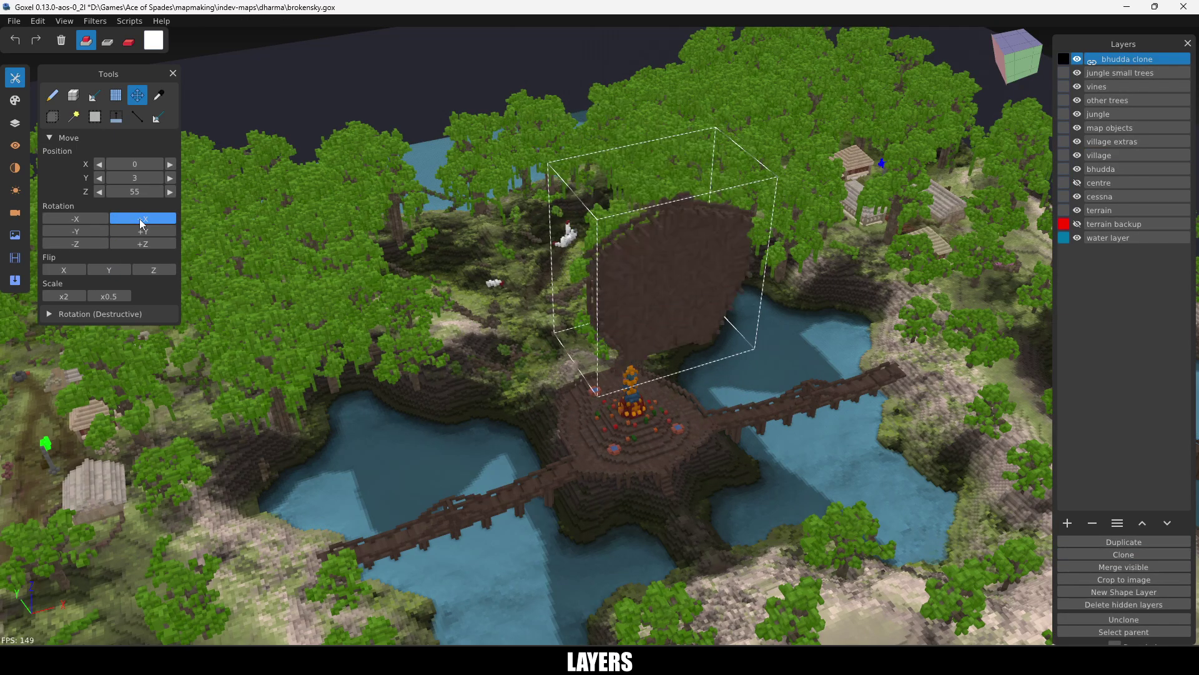
pyautogui.click(143, 220)
# Step: Select the original bhudda layer and make a small brush stroke on its platform
pyautogui.click(1101, 168)
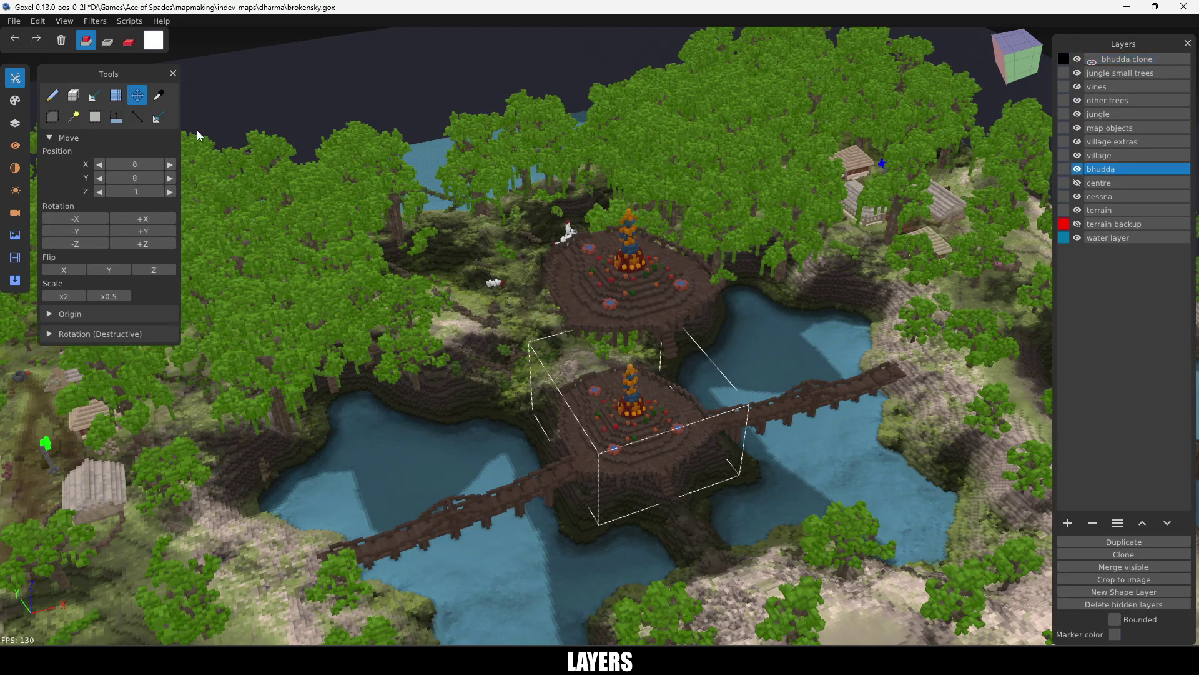
pyautogui.click(52, 97)
pyautogui.moveTo(653, 438); pyautogui.dragTo(650, 438)
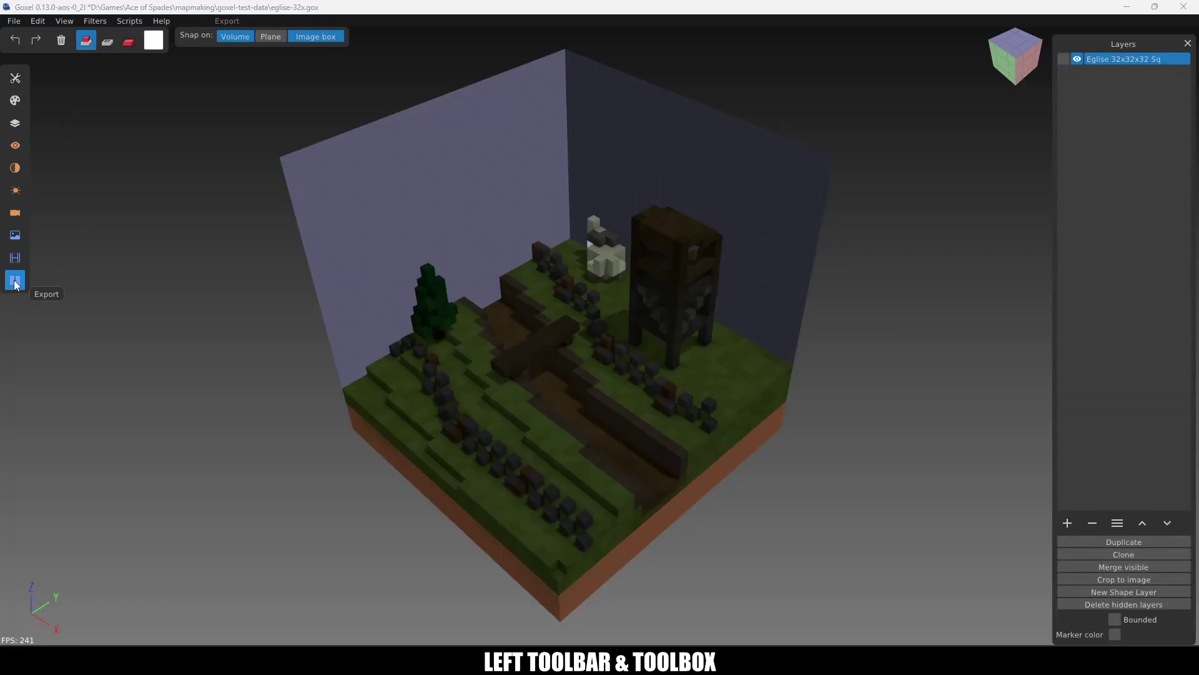
# Step: Review the palette, layers, view and material settings, toggling the hiding of the image box on and off
pyautogui.click(15, 100)
pyautogui.click(16, 125)
pyautogui.click(16, 146)
pyautogui.click(16, 168)
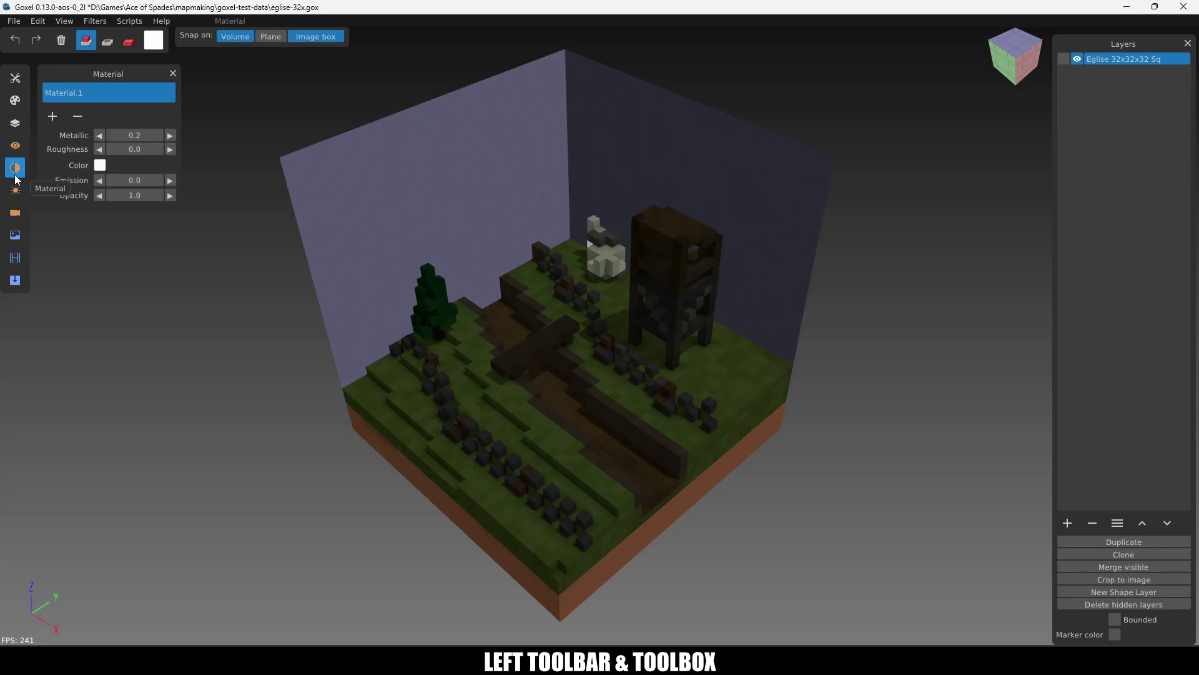
pyautogui.click(16, 147)
pyautogui.click(103, 131)
pyautogui.click(103, 131)
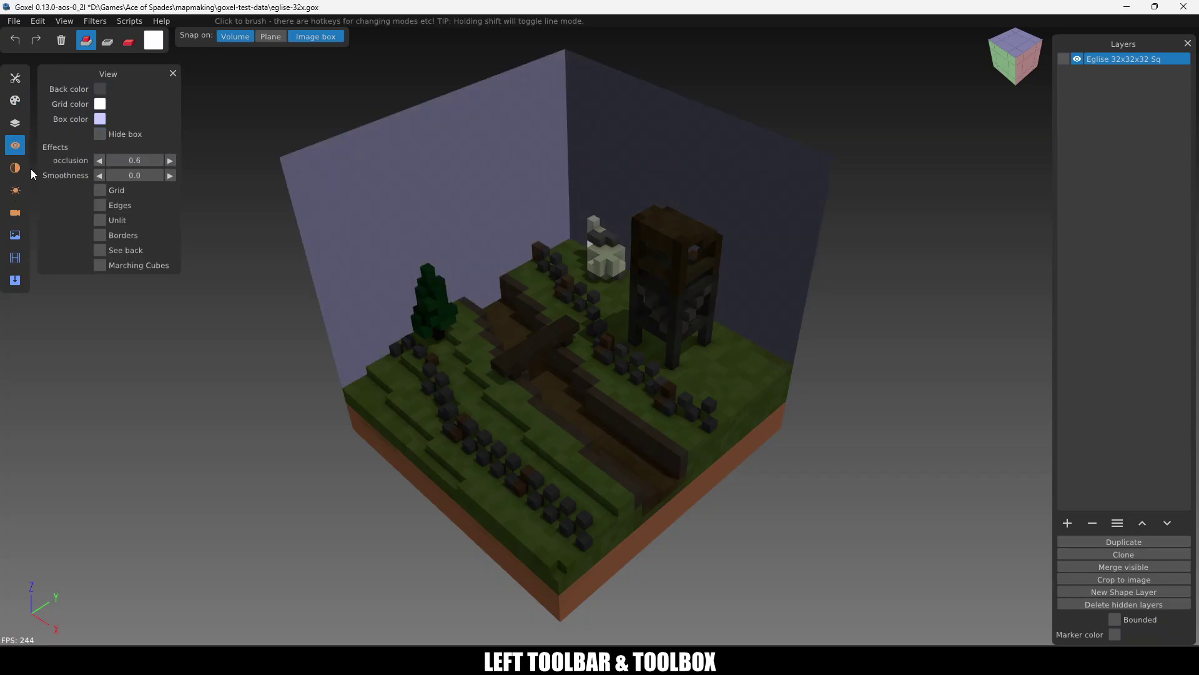
# Step: Examine the light settings, including shadow strength, and the camera settings
pyautogui.click(15, 190)
pyautogui.moveTo(128, 147); pyautogui.dragTo(162, 148)
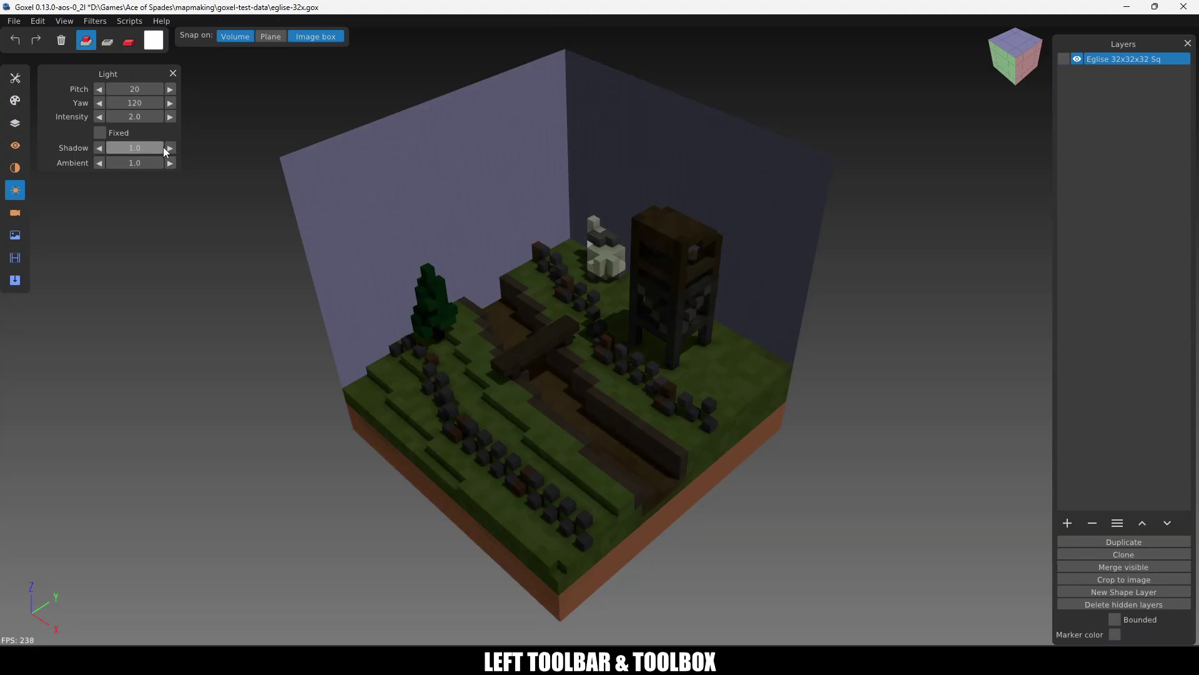
pyautogui.click(15, 213)
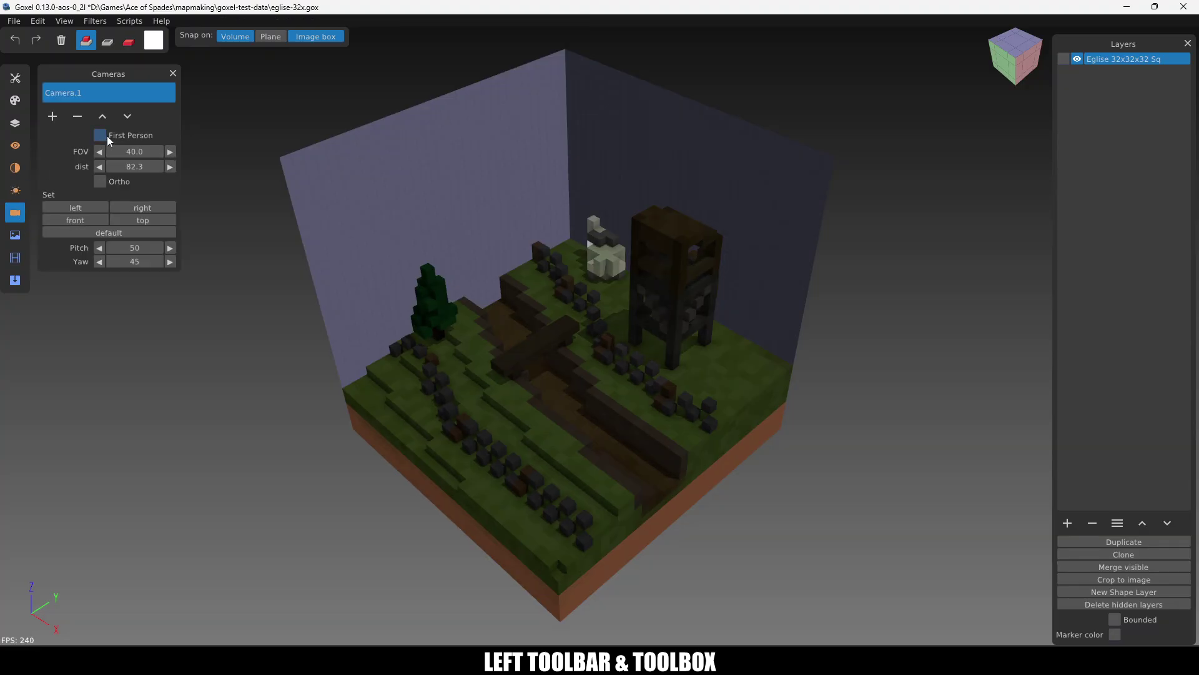
# Step: Draw a white ring with the Brush tool and a white rectangle with the Shape tool on the image box wall
pyautogui.click(15, 78)
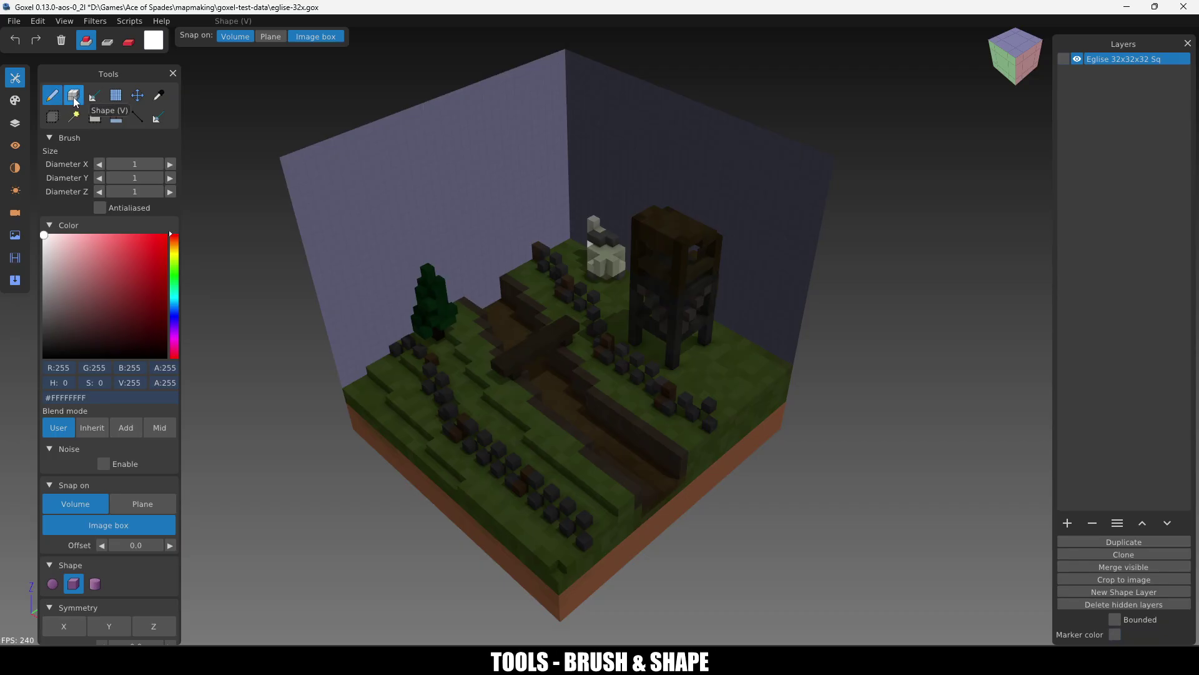
pyautogui.moveTo(345, 251)
pyautogui.mouseDown()
pyautogui.moveTo(401, 216)
pyautogui.moveTo(351, 254)
pyautogui.mouseUp()
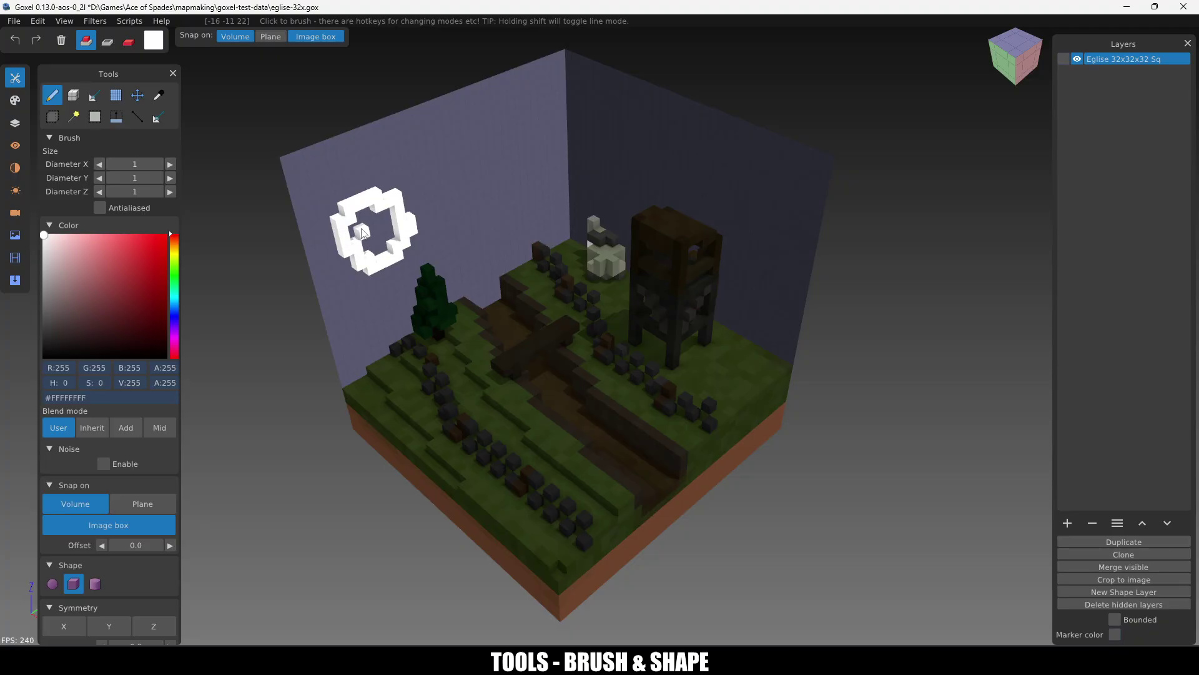
pyautogui.click(73, 95)
pyautogui.moveTo(445, 230); pyautogui.dragTo(478, 164)
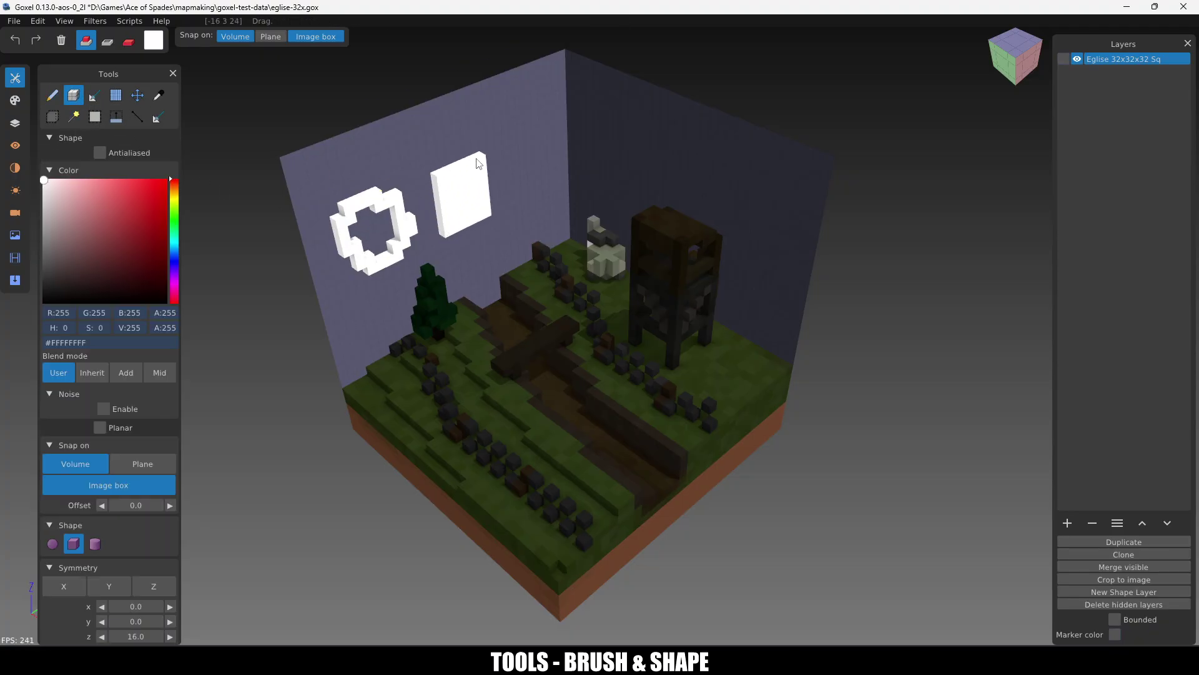
# Step: Undo the white rectangle and the white ring on the wall
pyautogui.hotkey('ctrl', 'z')
pyautogui.hotkey('ctrl', 'z')
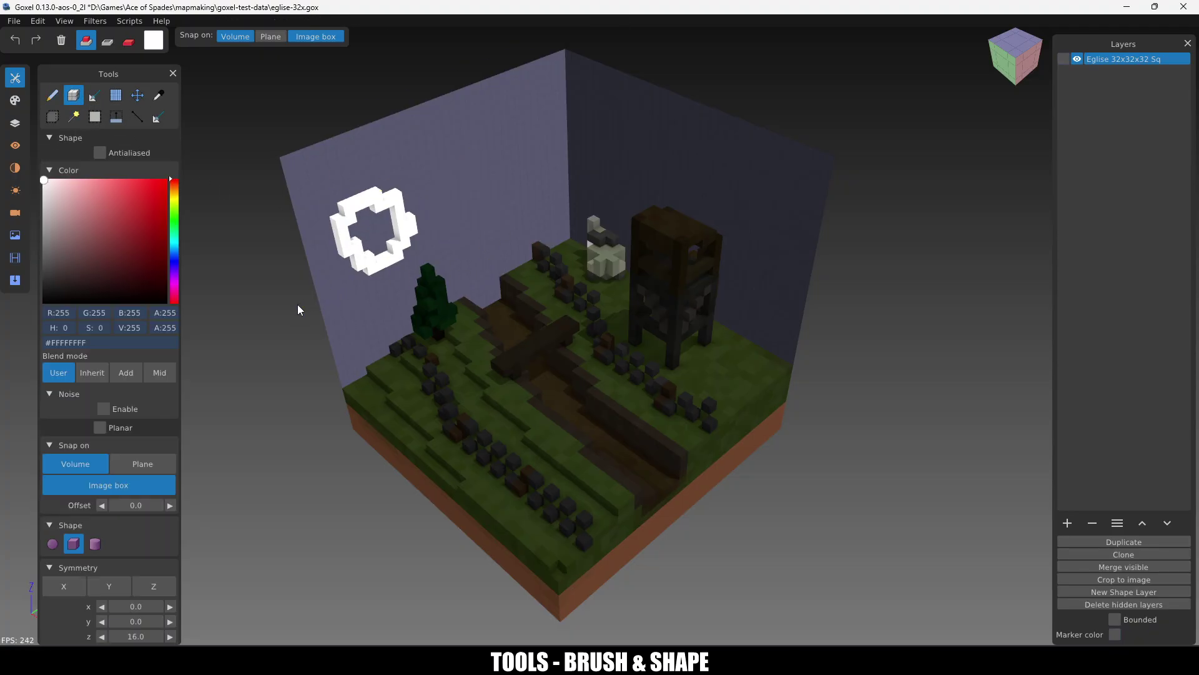
# Step: Brush a line of white voxels on the image box wall and subtract some of them to leave gaps
pyautogui.click(53, 95)
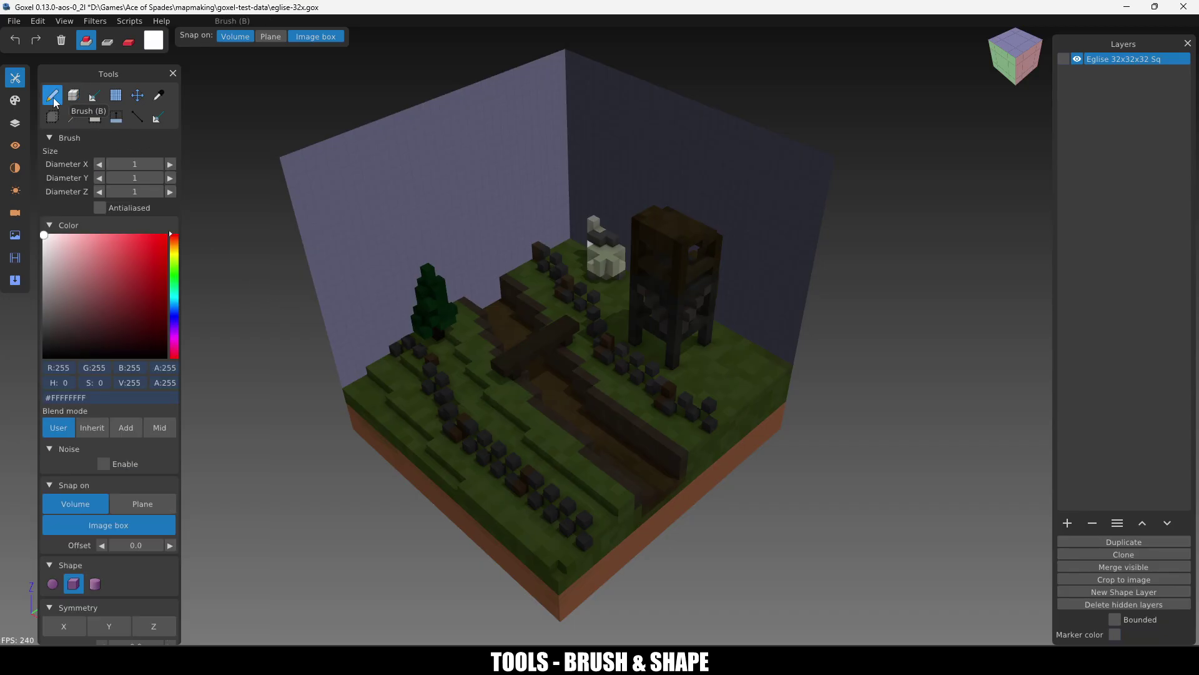
pyautogui.moveTo(320, 196); pyautogui.dragTo(451, 164)
pyautogui.click(107, 41)
pyautogui.moveTo(343, 199); pyautogui.dragTo(457, 165)
# Step: Paint part of the white voxel line red (#FF0000) in paint mode, and return the brush to add mode
pyautogui.click(129, 42)
pyautogui.click(166, 235)
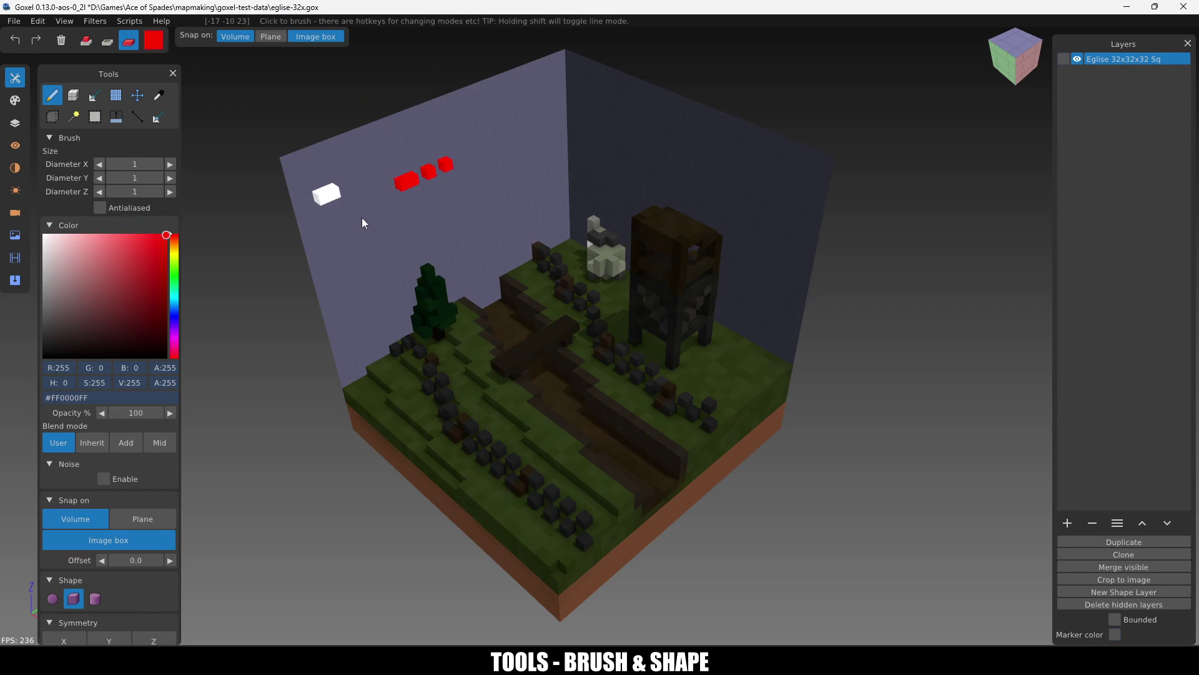
pyautogui.click(86, 43)
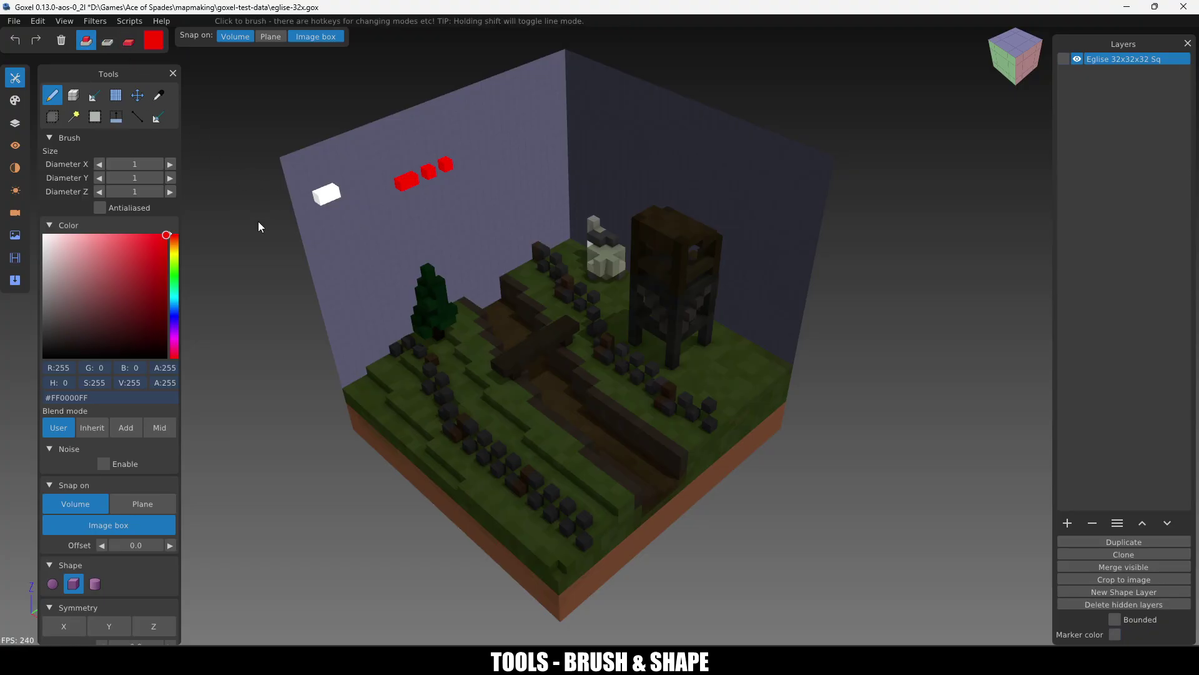
# Step: Choose a muted reddish-brown brush color, #8C6565
pyautogui.click(153, 40)
pyautogui.click(205, 105)
pyautogui.click(194, 101)
pyautogui.click(53, 207)
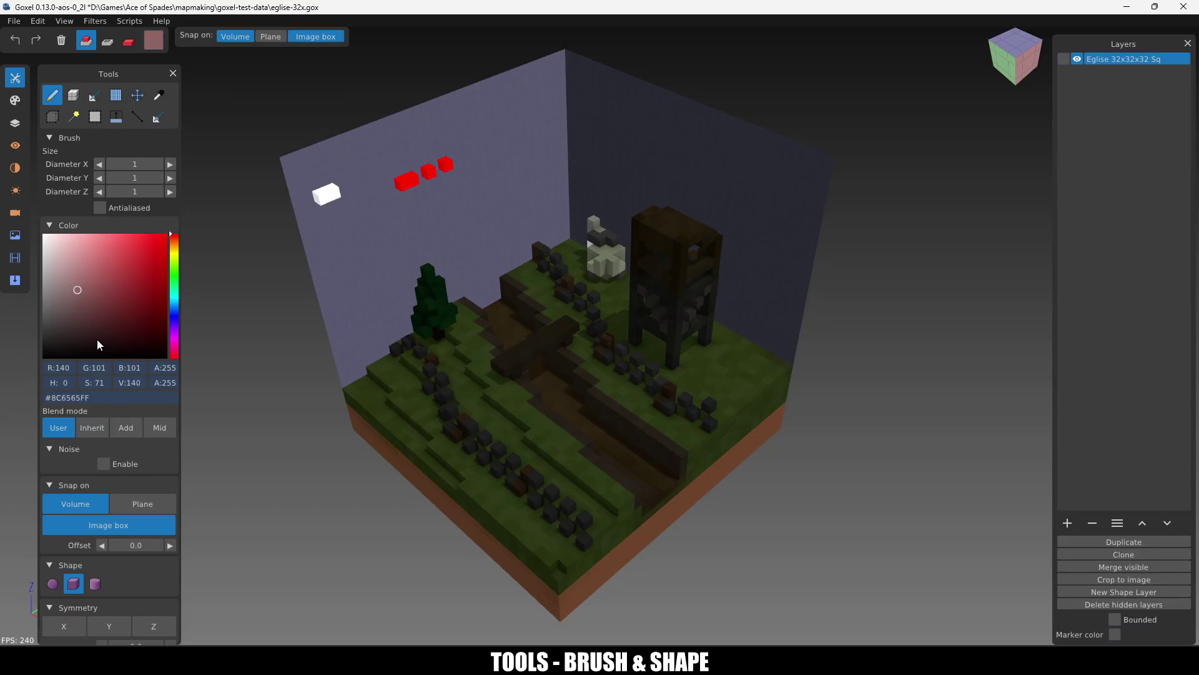
# Step: Pick brush colors directly from the scene, sampling the tree, terrain edge, wooden tower and path, and ending on grass green #232C10
pyautogui.keyDown('ctrl'); pyautogui.click(439, 306); pyautogui.keyUp('ctrl')
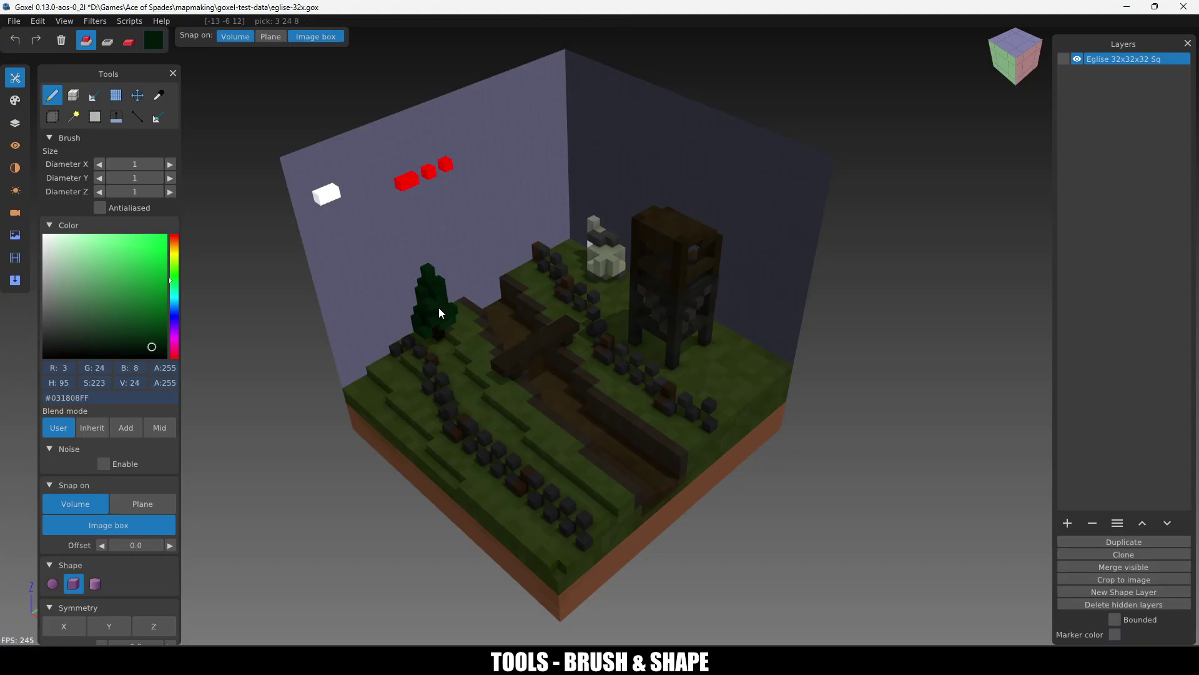
pyautogui.keyDown('ctrl'); pyautogui.click(388, 381); pyautogui.keyUp('ctrl')
pyautogui.keyDown('ctrl'); pyautogui.click(666, 234); pyautogui.keyUp('ctrl')
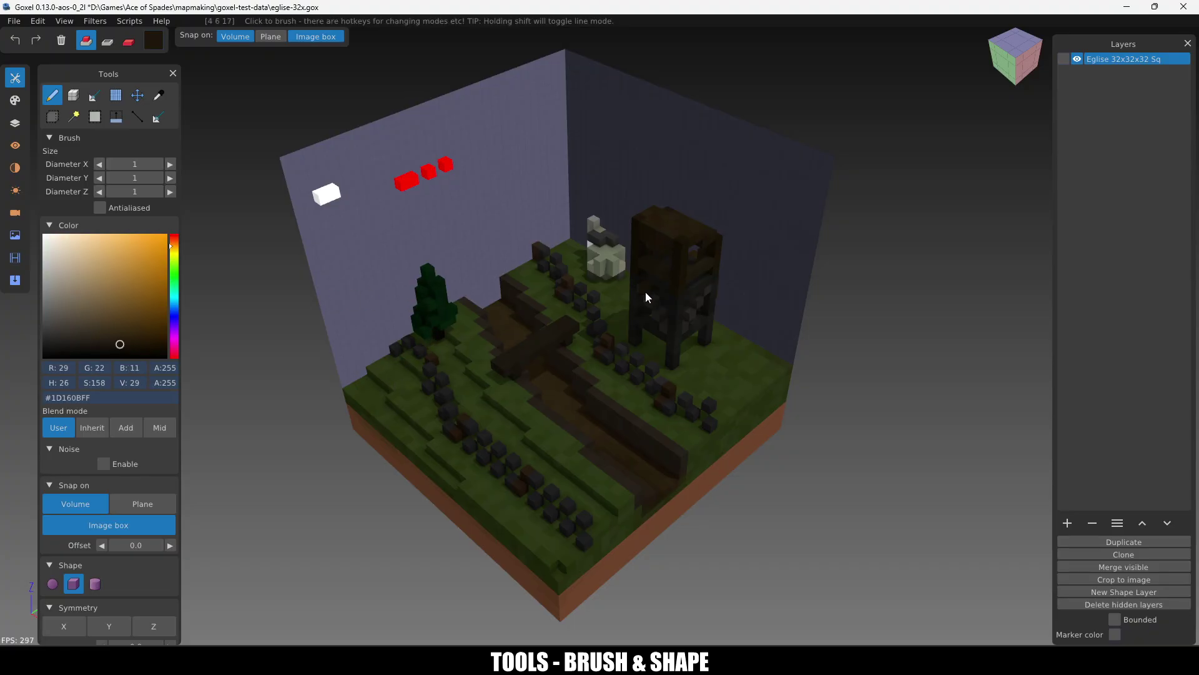
pyautogui.keyDown('ctrl'); pyautogui.click(526, 407); pyautogui.keyUp('ctrl')
pyautogui.keyDown('ctrl'); pyautogui.click(477, 403); pyautogui.keyUp('ctrl')
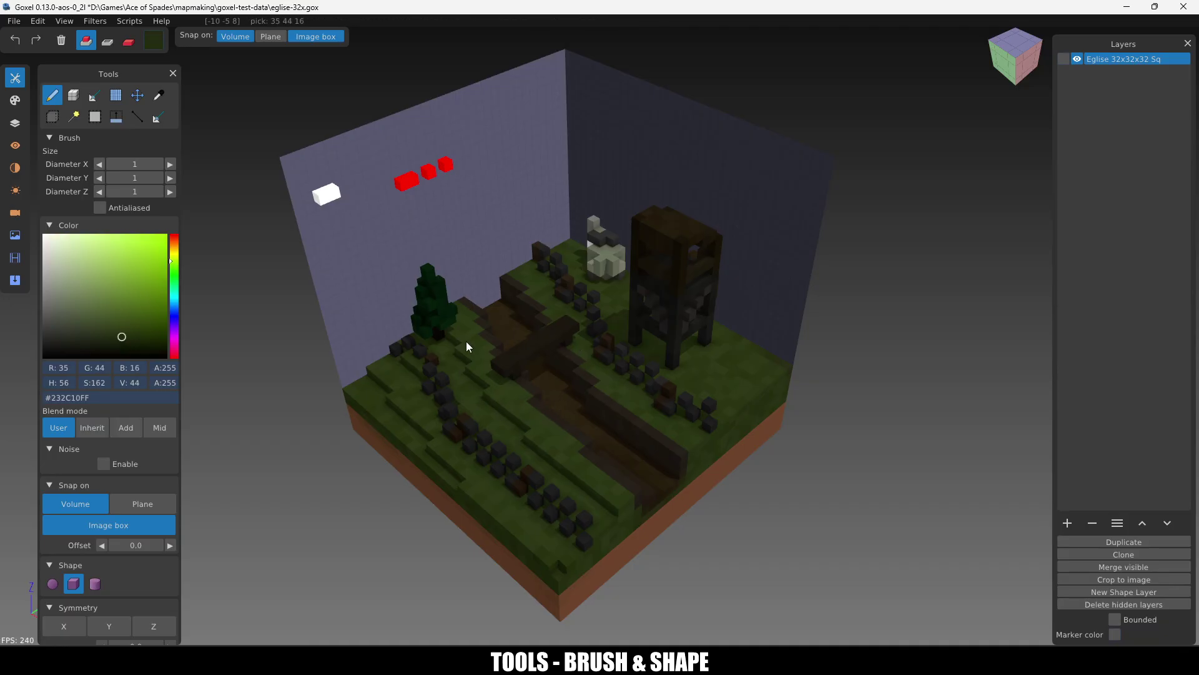
# Step: Set the brush to paint mode with 36% opacity and the near-black color #0B0B0A
pyautogui.click(128, 42)
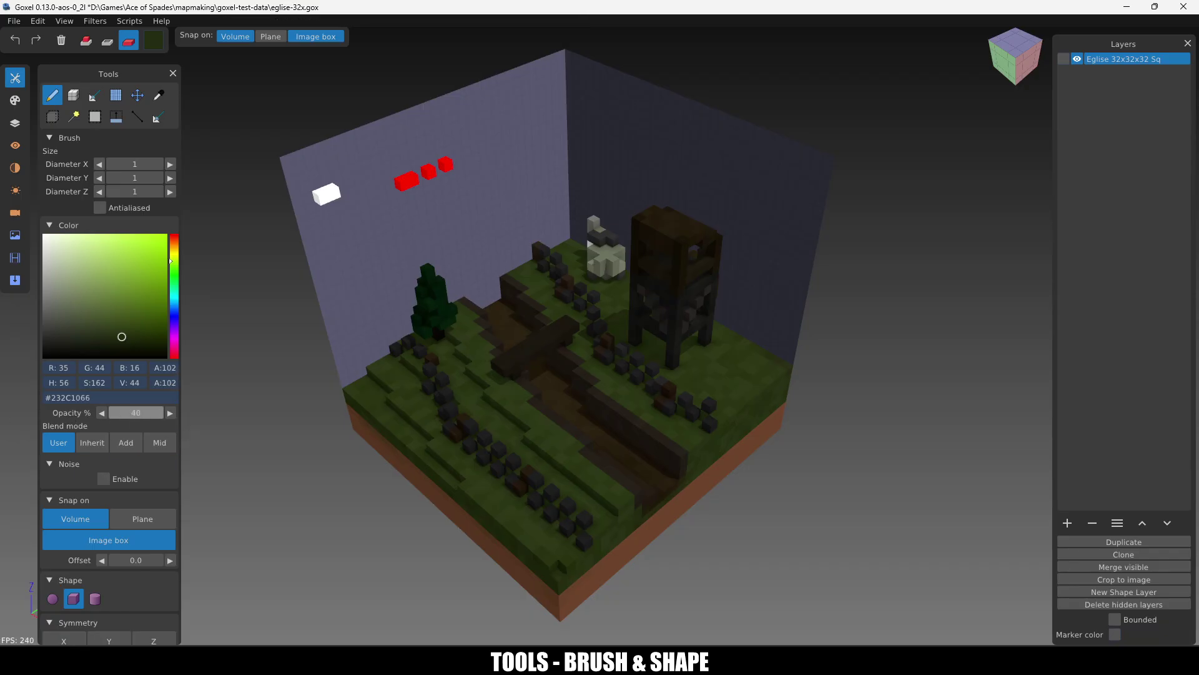
pyautogui.moveTo(136, 412); pyautogui.dragTo(125, 412)
pyautogui.click(53, 353)
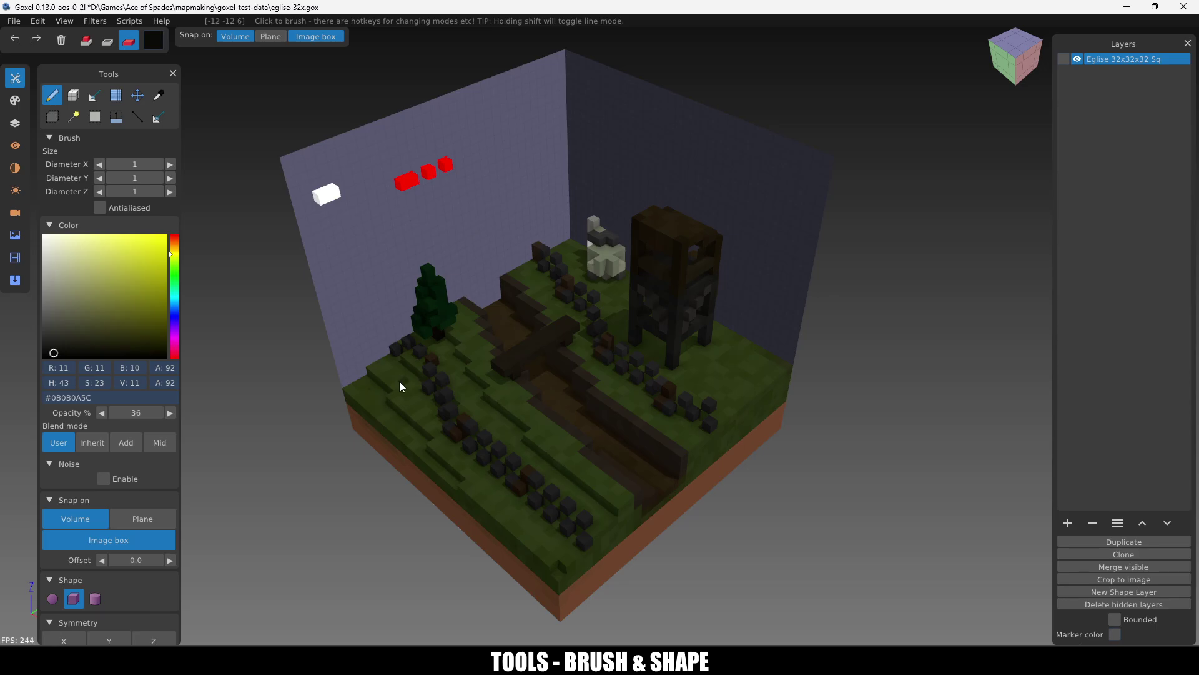
# Step: Configure the brush as antialiased bright yellow #FFFF00 with User blending and 100% opacity in add mode
pyautogui.click(100, 208)
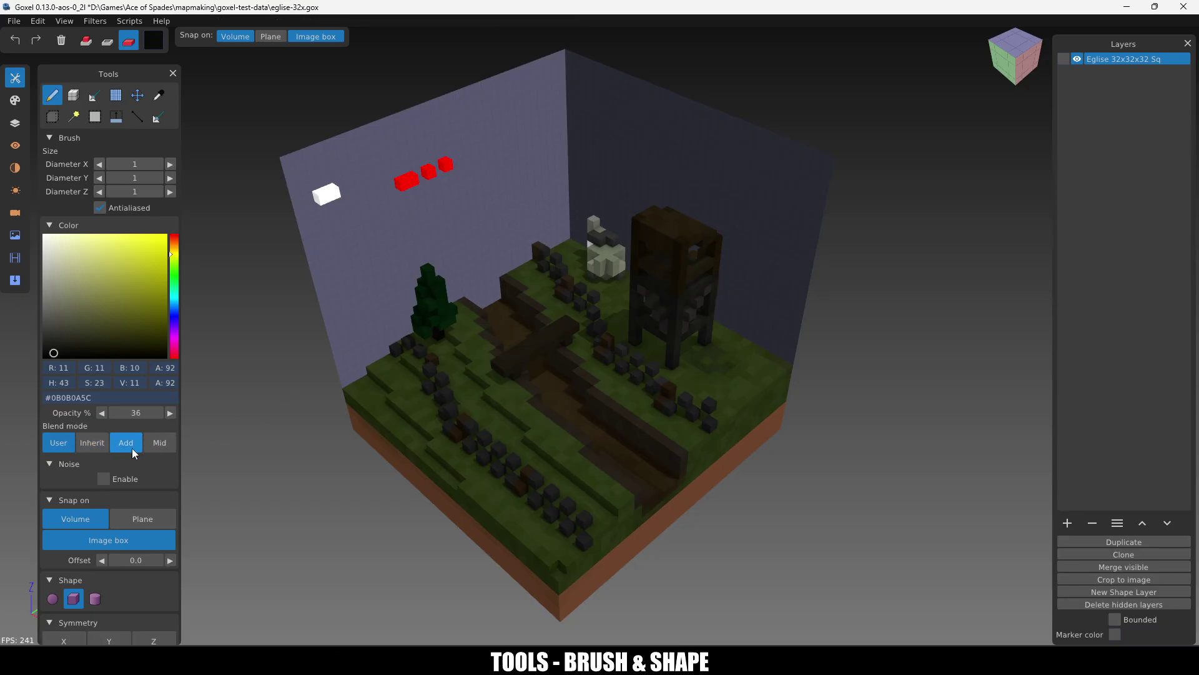
pyautogui.moveTo(163, 248); pyautogui.dragTo(183, 228)
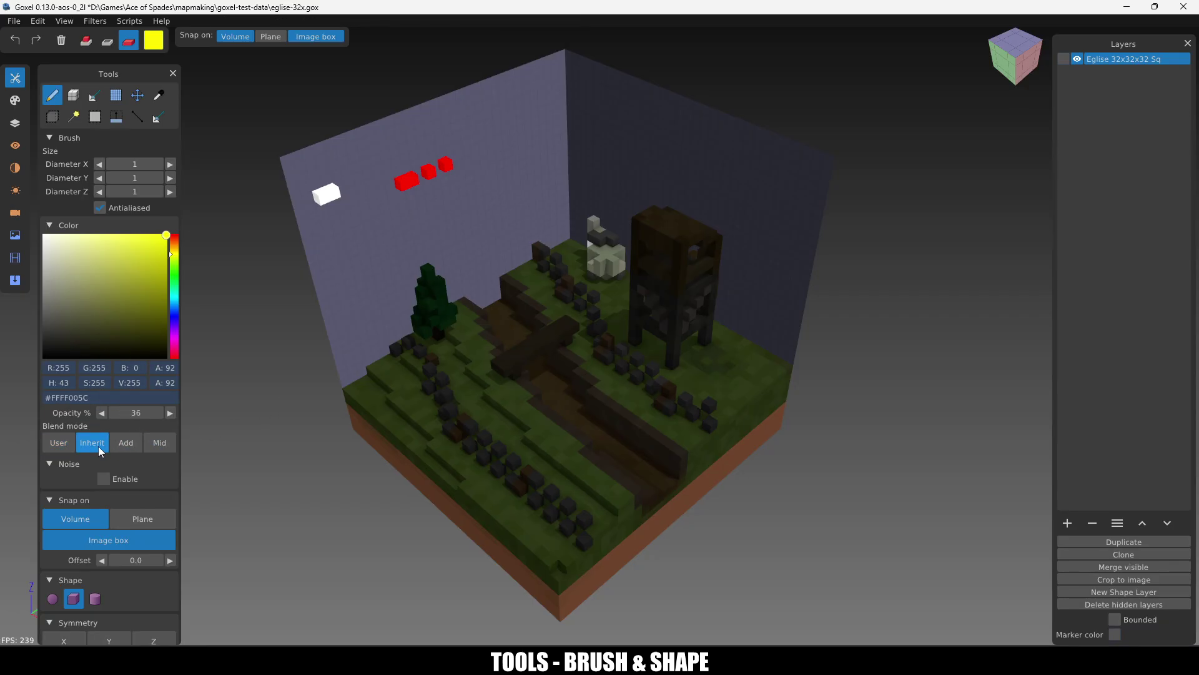
pyautogui.click(62, 443)
pyautogui.moveTo(134, 414); pyautogui.dragTo(366, 415)
pyautogui.click(86, 40)
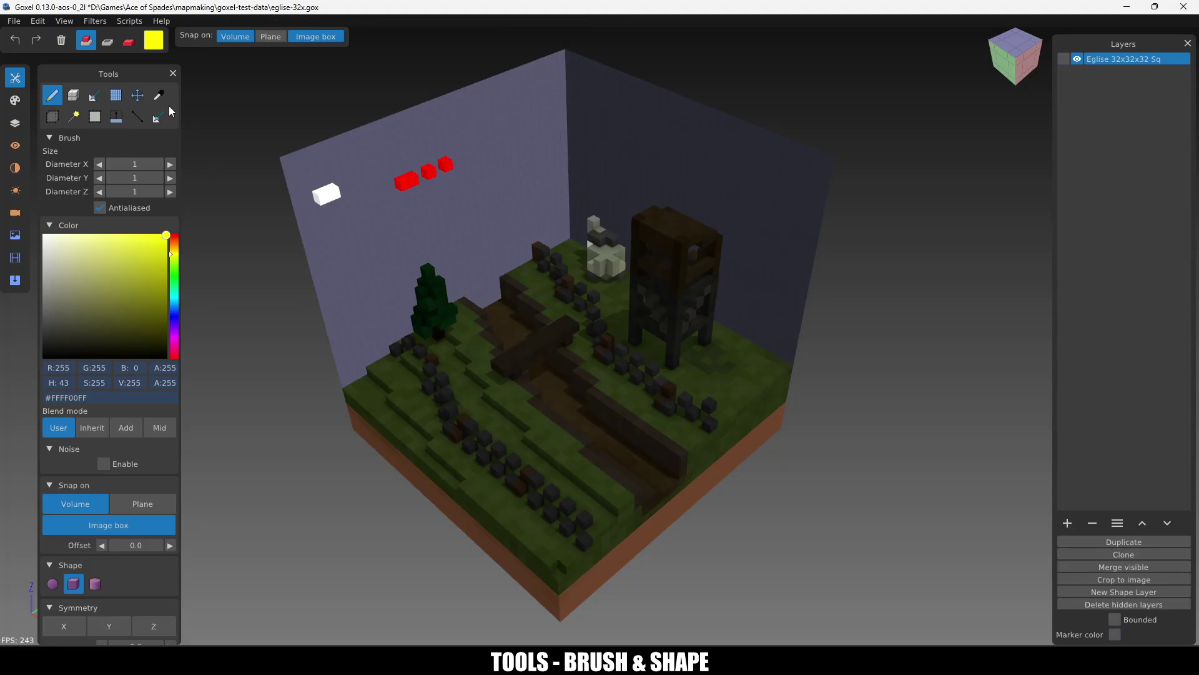
# Step: Place a yellow voxel on the grass beside the path, and try the Inherit blend mode in add and paint modes
pyautogui.click(479, 357)
pyautogui.click(92, 427)
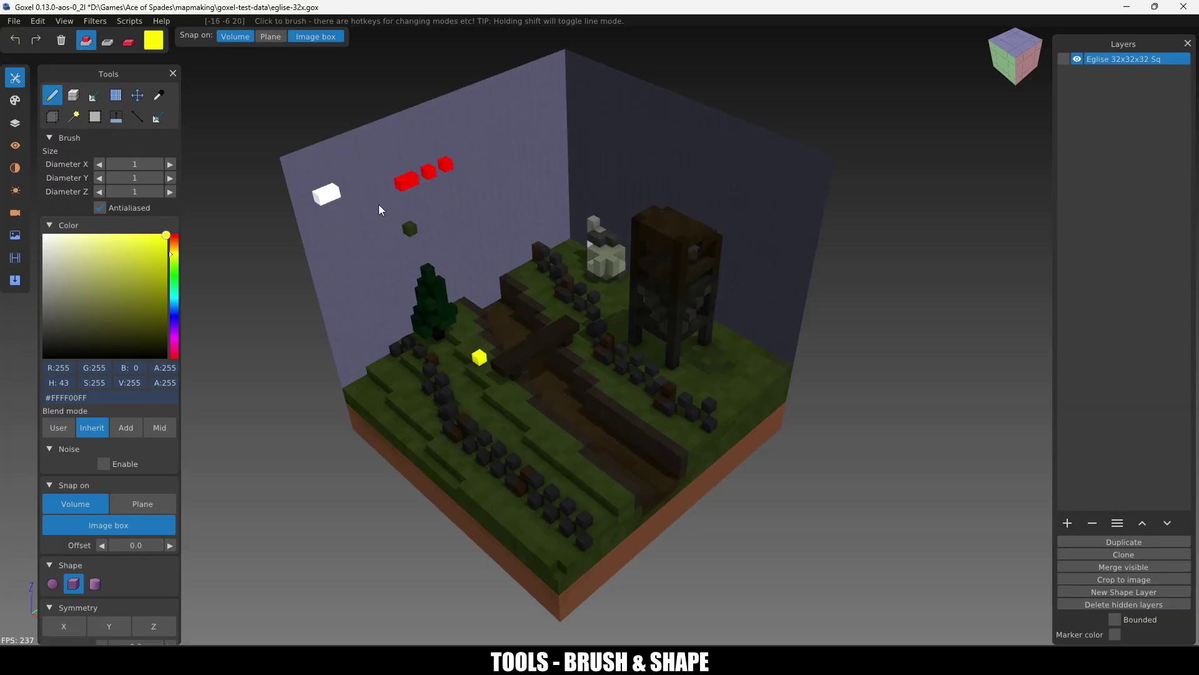
pyautogui.click(130, 41)
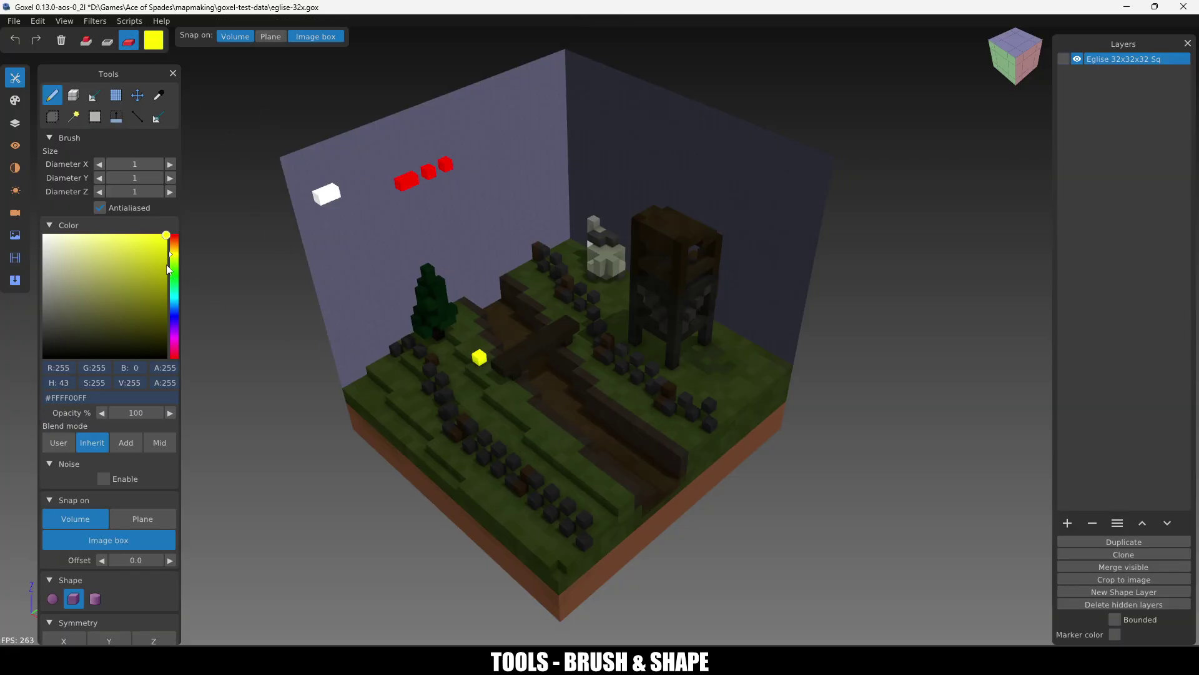
pyautogui.click(86, 45)
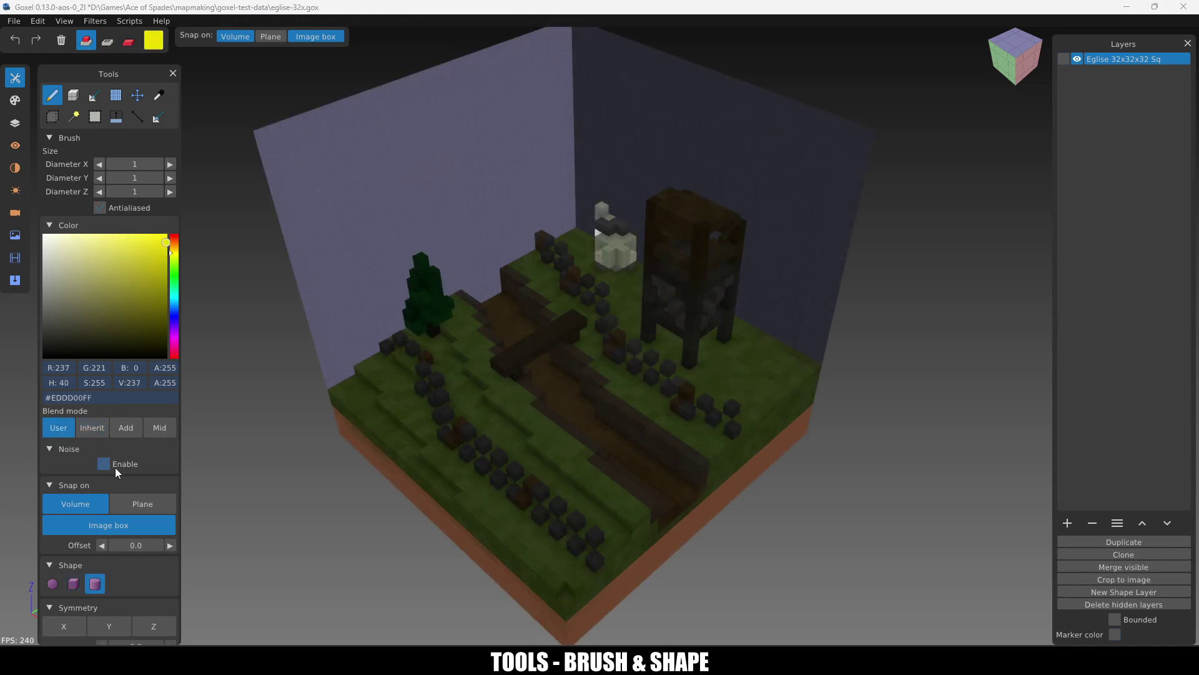
# Step: Enable brush noise and paint two yellow patches on the image box wall, the first with noise intensity 5 and the second with 13
pyautogui.click(103, 465)
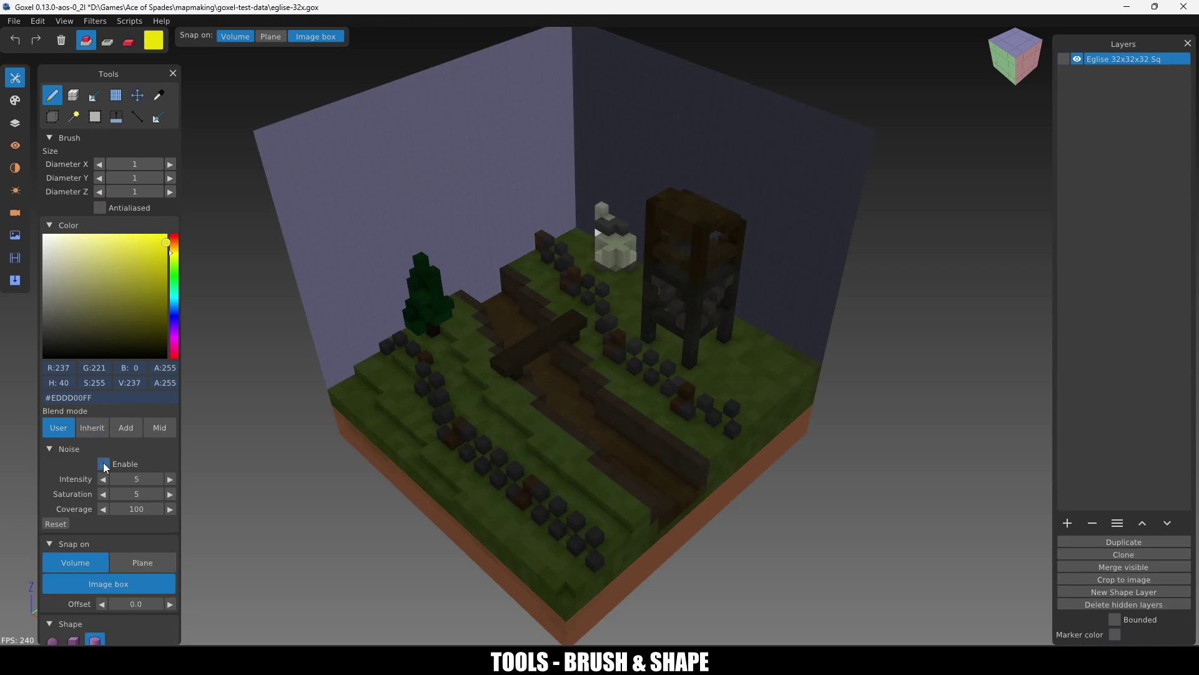
pyautogui.moveTo(477, 150)
pyautogui.mouseDown()
pyautogui.moveTo(357, 187)
pyautogui.moveTo(450, 178)
pyautogui.moveTo(430, 194)
pyautogui.moveTo(419, 186)
pyautogui.mouseUp()
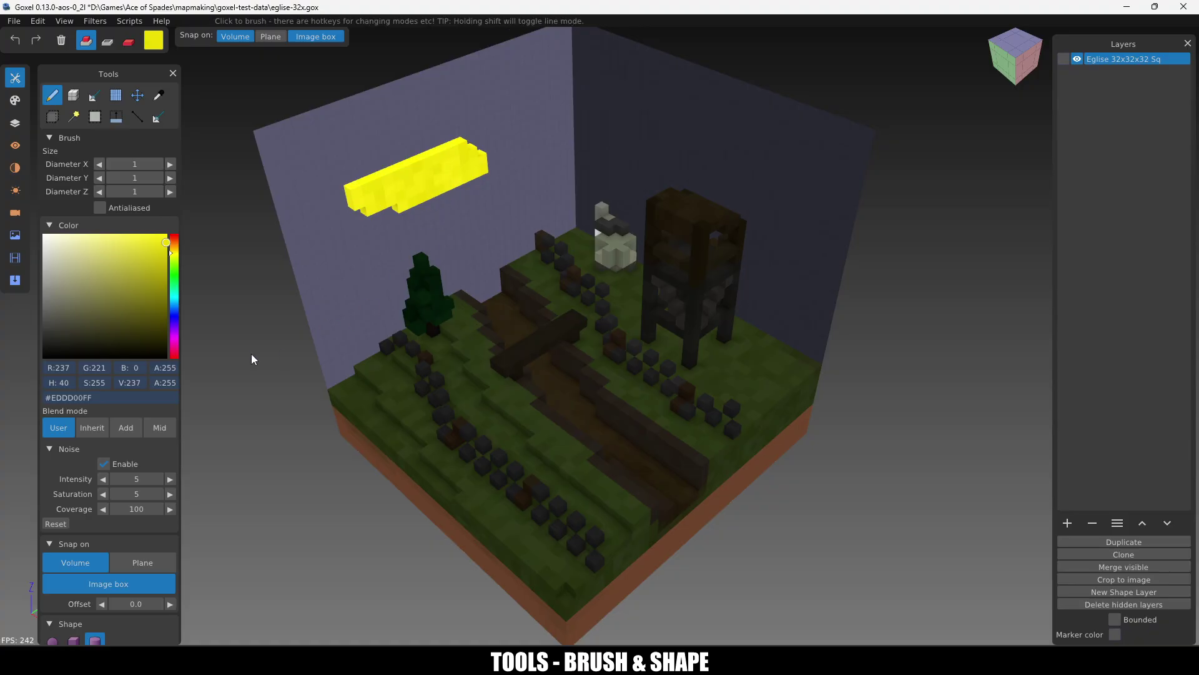
pyautogui.moveTo(369, 250); pyautogui.dragTo(528, 198)
pyautogui.moveTo(388, 231); pyautogui.dragTo(476, 223)
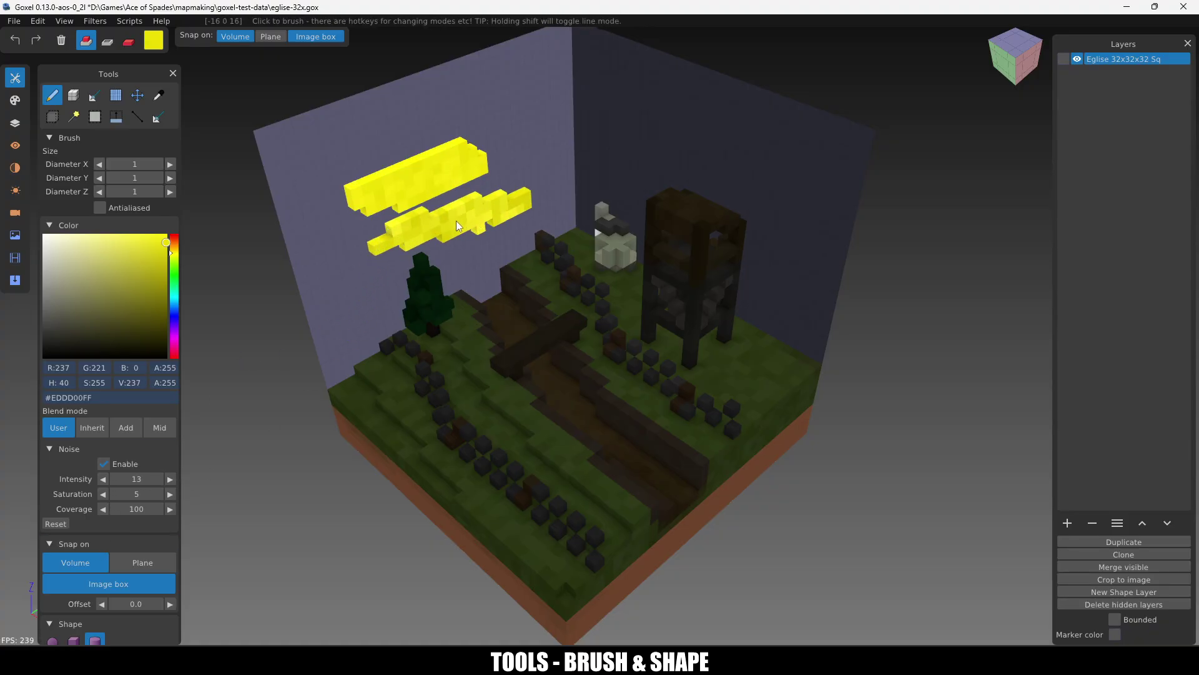
# Step: Undo all the yellow noise patches painted on the image box wall
pyautogui.hotkey('ctrl', 'z')
pyautogui.hotkey('ctrl', 'z')
pyautogui.hotkey('ctrl', 'z')
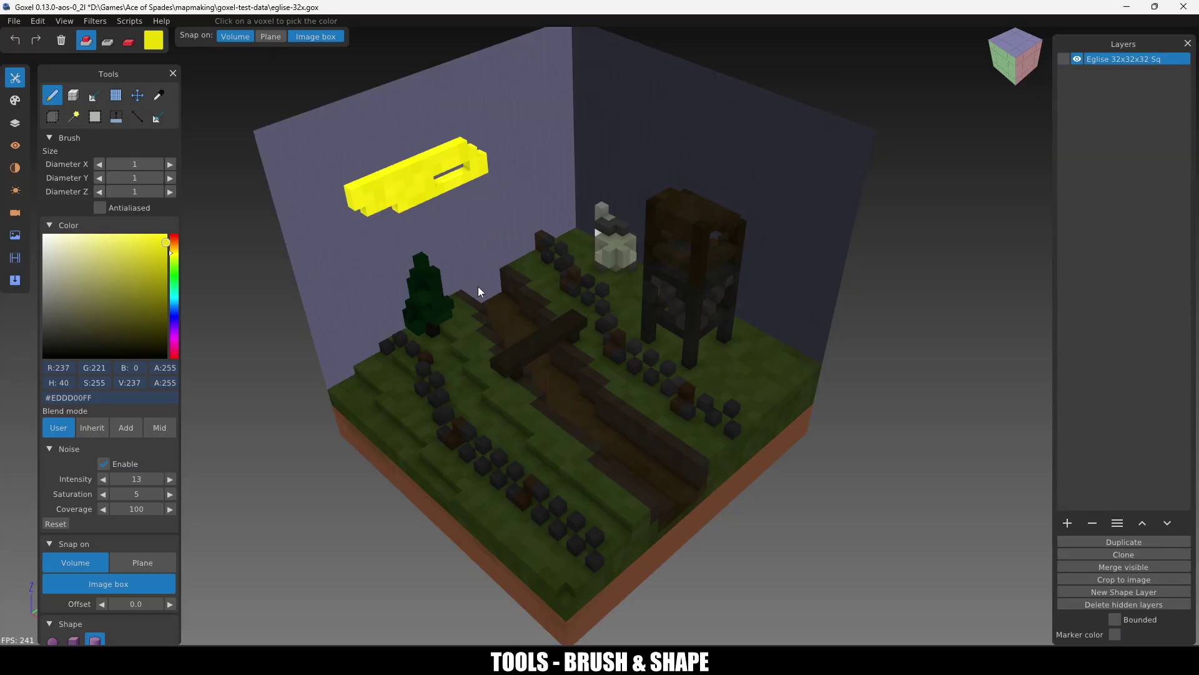
pyautogui.hotkey('ctrl', 'z')
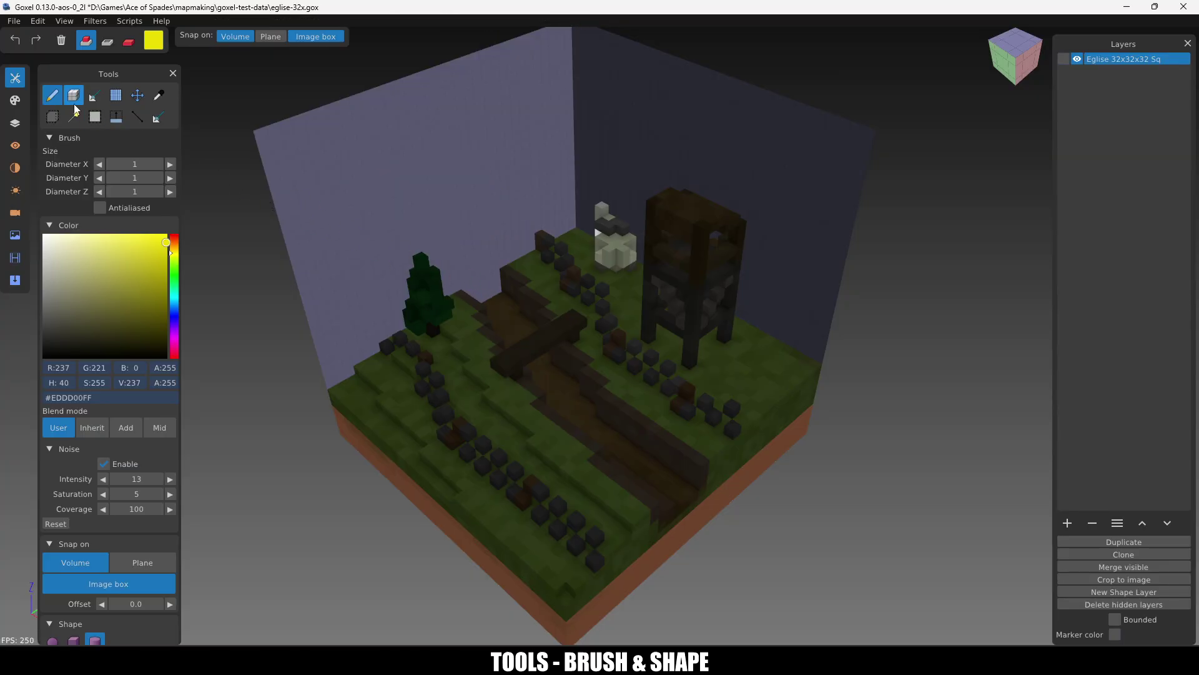
# Step: Change the brush shape to a sphere and enlarge its X, Y and Z diameters to 12
pyautogui.scroll(-3, 118, 406)
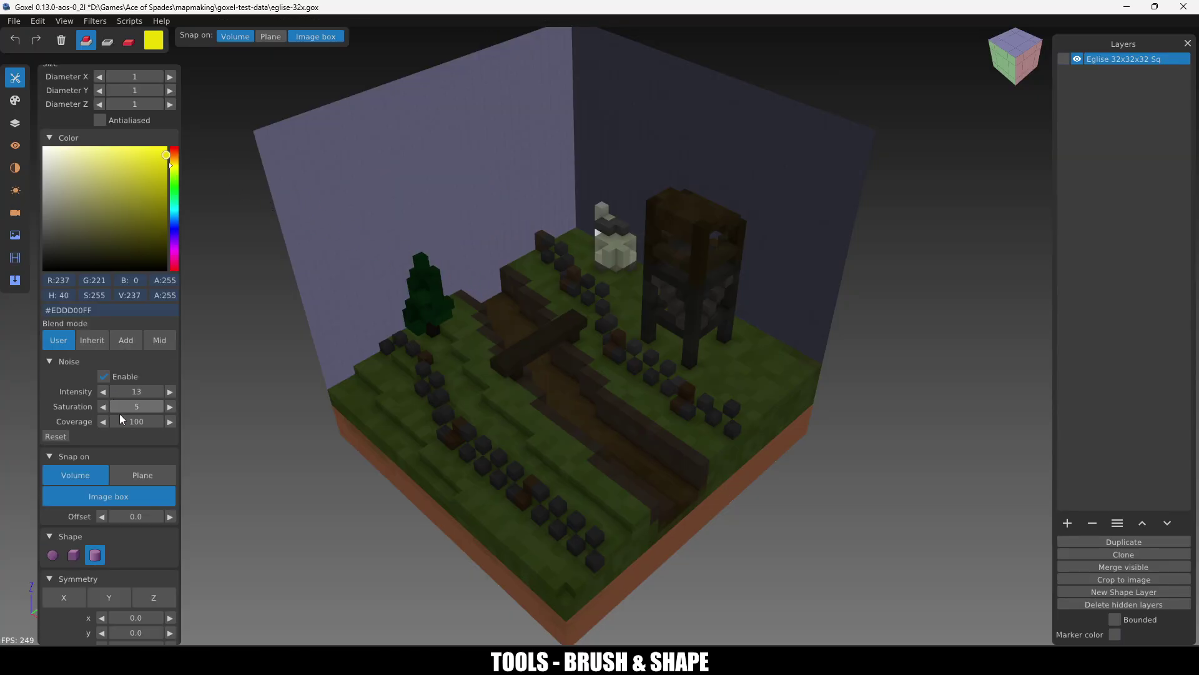
pyautogui.click(55, 558)
pyautogui.scroll(3, 107, 399)
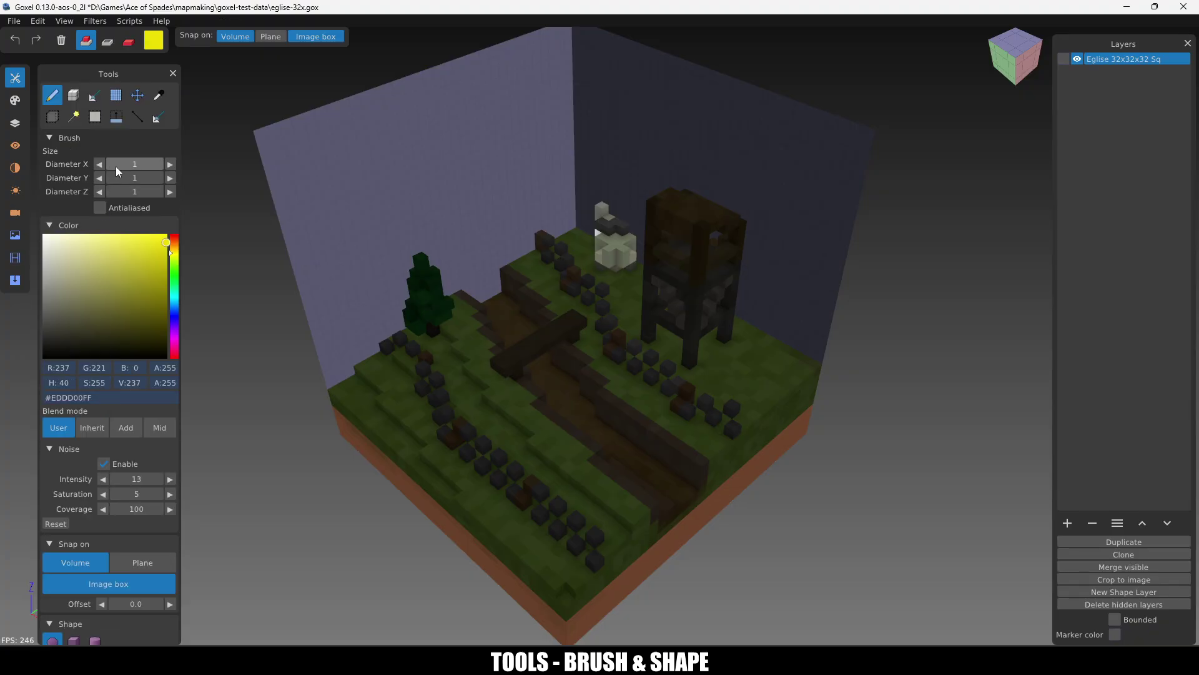
pyautogui.press(']')
pyautogui.press(']')
pyautogui.press(']')
pyautogui.press(']')
pyautogui.press(']')
pyautogui.press(']')
pyautogui.press(']')
pyautogui.press(']')
pyautogui.press(']')
pyautogui.press(']')
pyautogui.press(']')
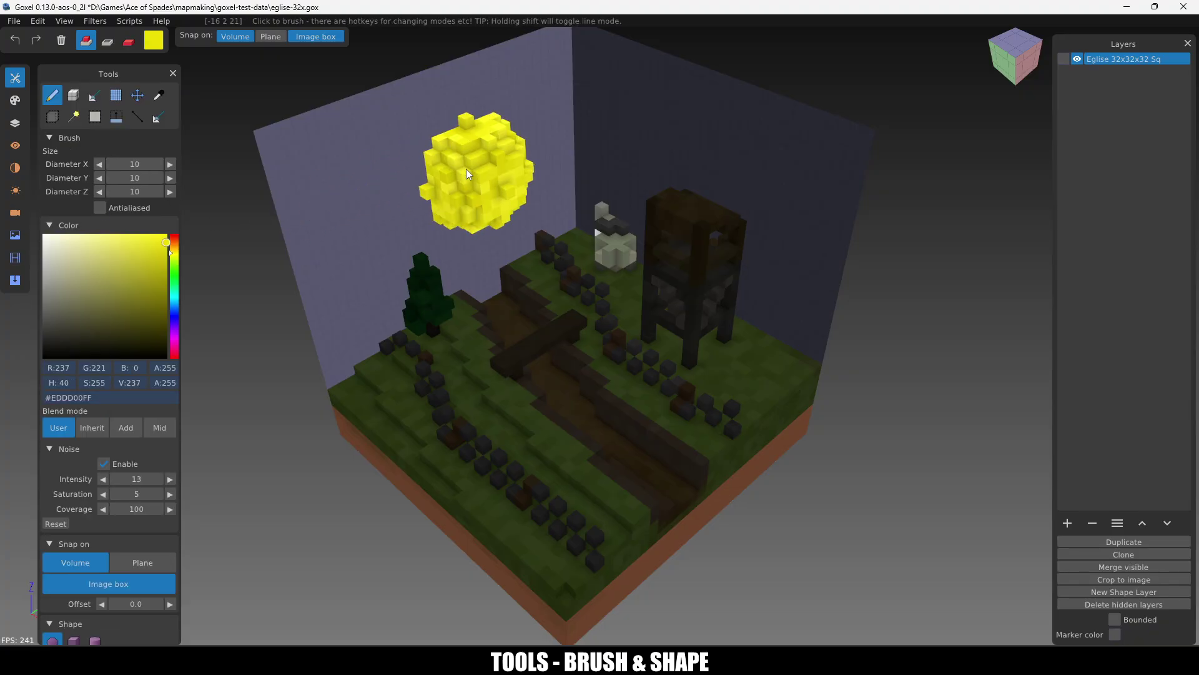
# Step: Select an 8 × 11 × 8 voxel box on the image box wall and fill it with the yellow sphere shape
pyautogui.click(53, 116)
pyautogui.moveTo(503, 158); pyautogui.dragTo(631, 87)
pyautogui.click(110, 205)
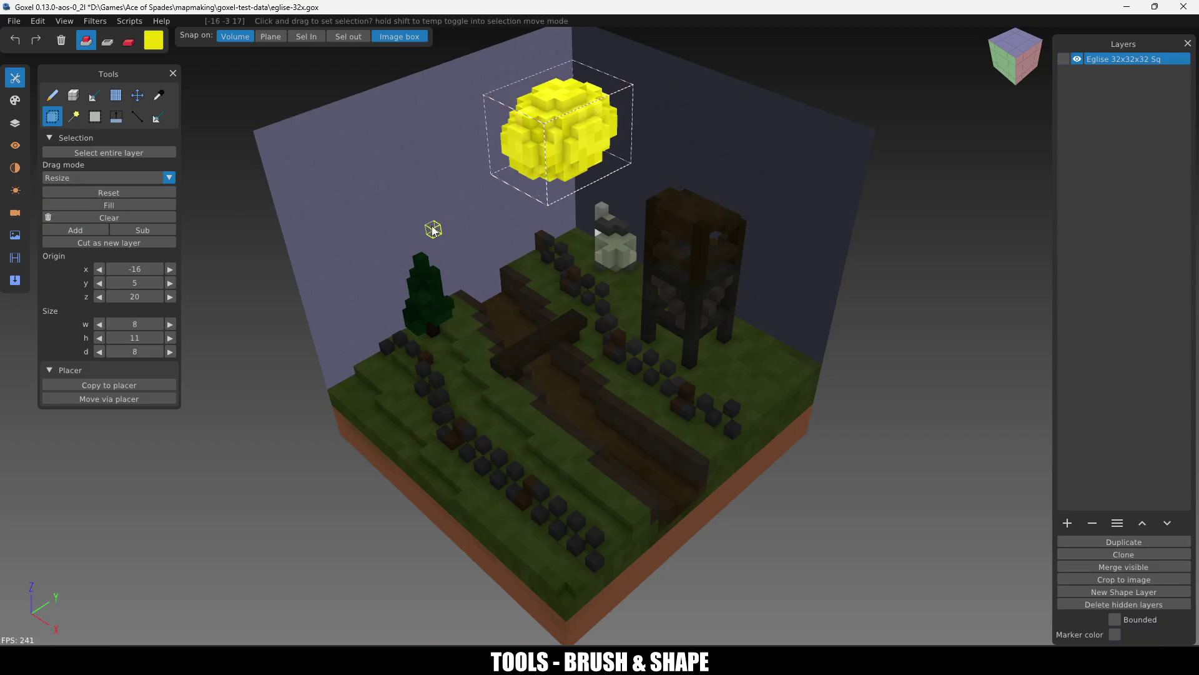
# Step: Return to the Brush tool and try its Y and Z symmetry options
pyautogui.click(52, 95)
pyautogui.scroll(-3, 130, 481)
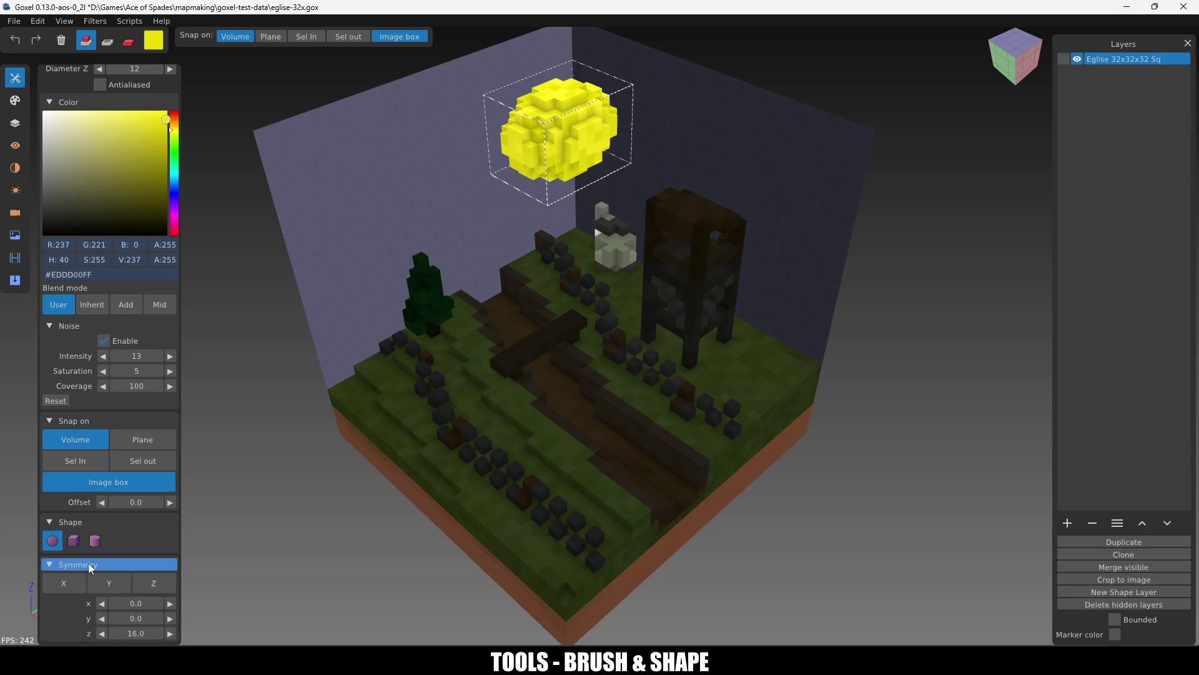
pyautogui.click(110, 583)
pyautogui.click(154, 583)
pyautogui.moveTo(351, 439)
pyautogui.mouseDown()
pyautogui.moveTo(527, 418)
pyautogui.moveTo(568, 467)
pyautogui.mouseUp()
# Step: Shrink the spherical brush to a diameter of 1 on all three axes
pyautogui.press('[')
pyautogui.press('[')
pyautogui.press('[')
pyautogui.press('[')
pyautogui.press('[')
pyautogui.press('[')
pyautogui.press('[')
pyautogui.press('[')
pyautogui.press('[')
pyautogui.press('[')
pyautogui.press('[')
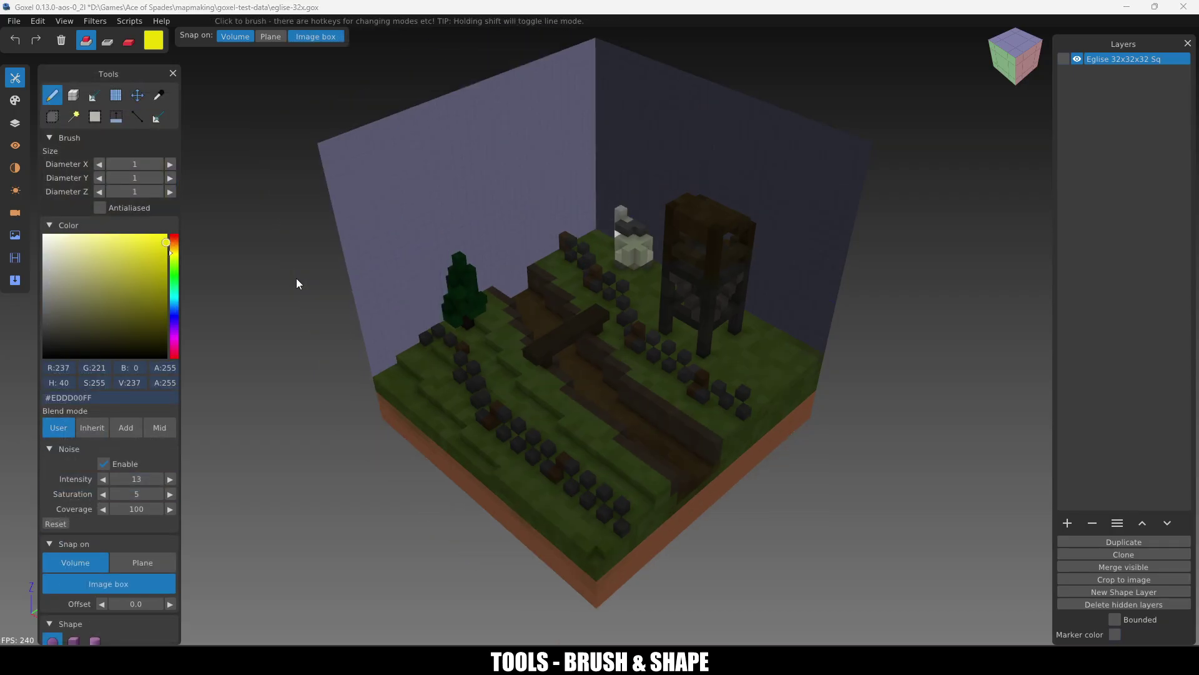
# Step: Look briefly at the Shape tool, return to the Brush and set its X, Y and Z diameters to 9
pyautogui.click(74, 95)
pyautogui.click(53, 95)
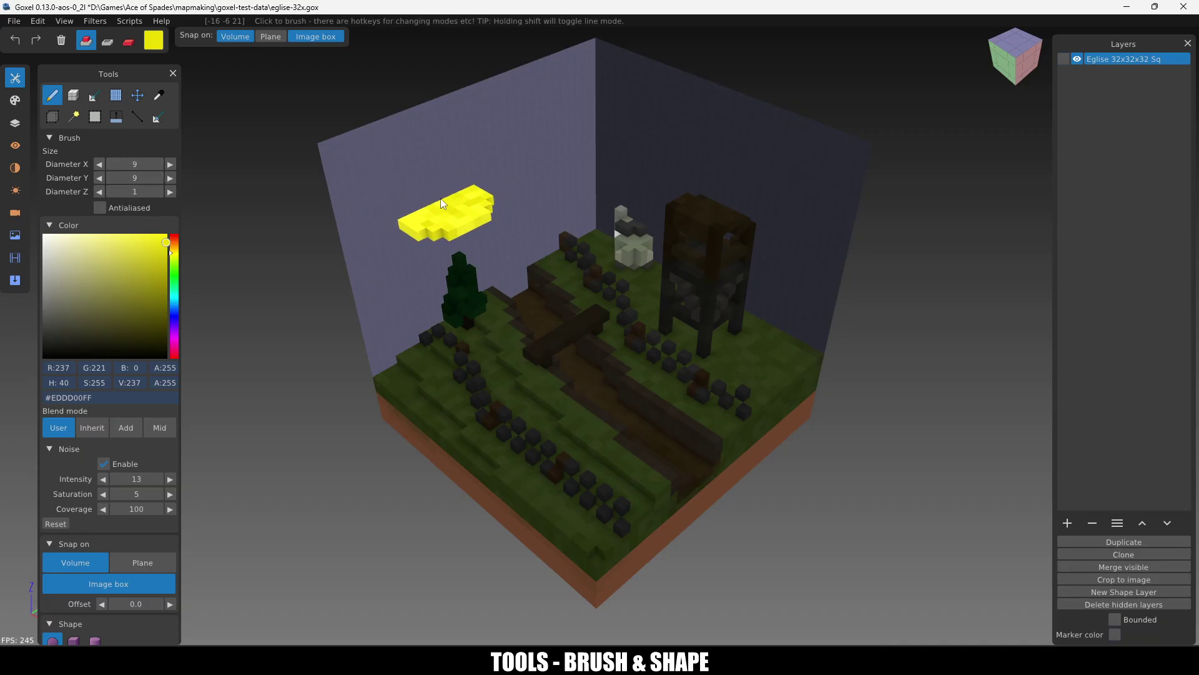
pyautogui.moveTo(204, 196); pyautogui.dragTo(188, 193)
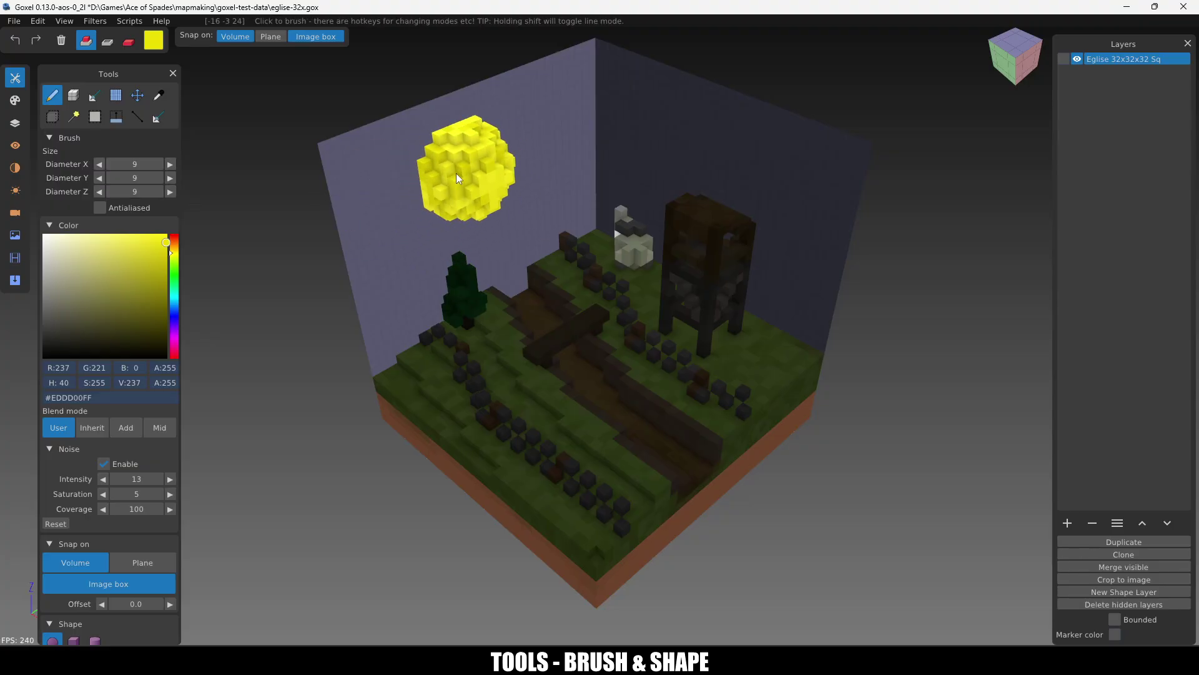
# Step: Shrink the spherical brush uniformly to a diameter of 3 and enlarge it again
pyautogui.press('[')
pyautogui.press('[')
pyautogui.press('[')
pyautogui.press('[')
pyautogui.press('[')
pyautogui.press('[')
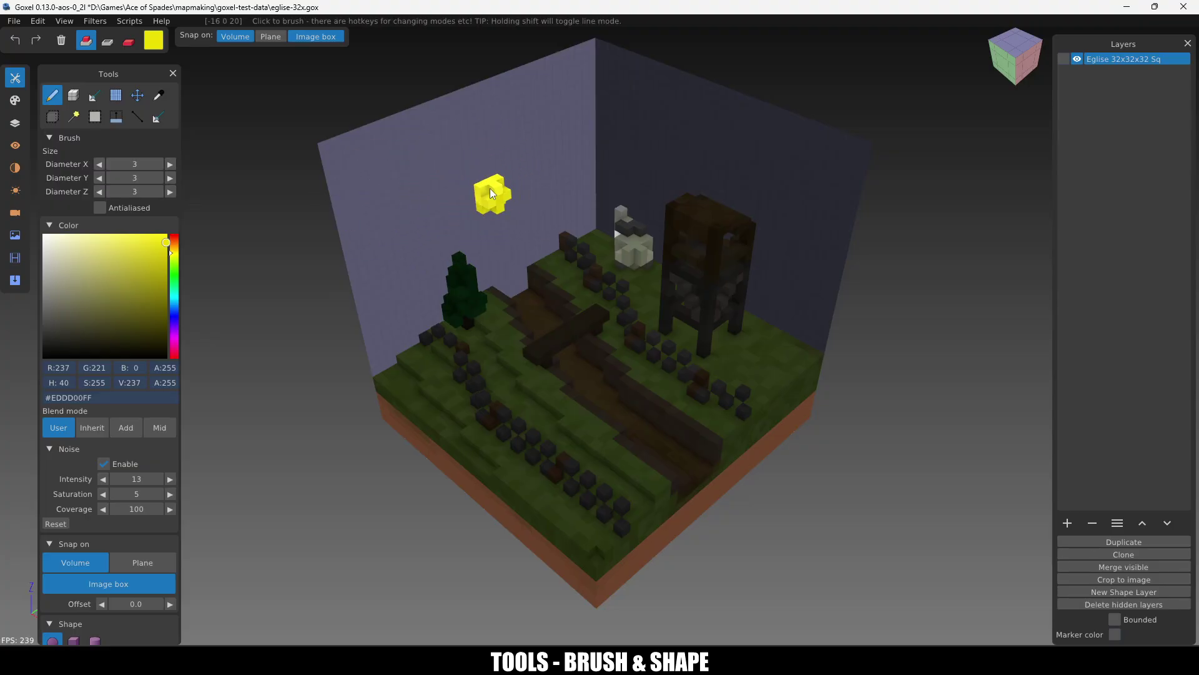
pyautogui.press(']')
pyautogui.press(']')
pyautogui.press(']')
pyautogui.press(']')
pyautogui.press(']')
pyautogui.press(']')
pyautogui.press(']')
pyautogui.press(']')
pyautogui.press(']')
pyautogui.press(']')
pyautogui.press(']')
pyautogui.press(']')
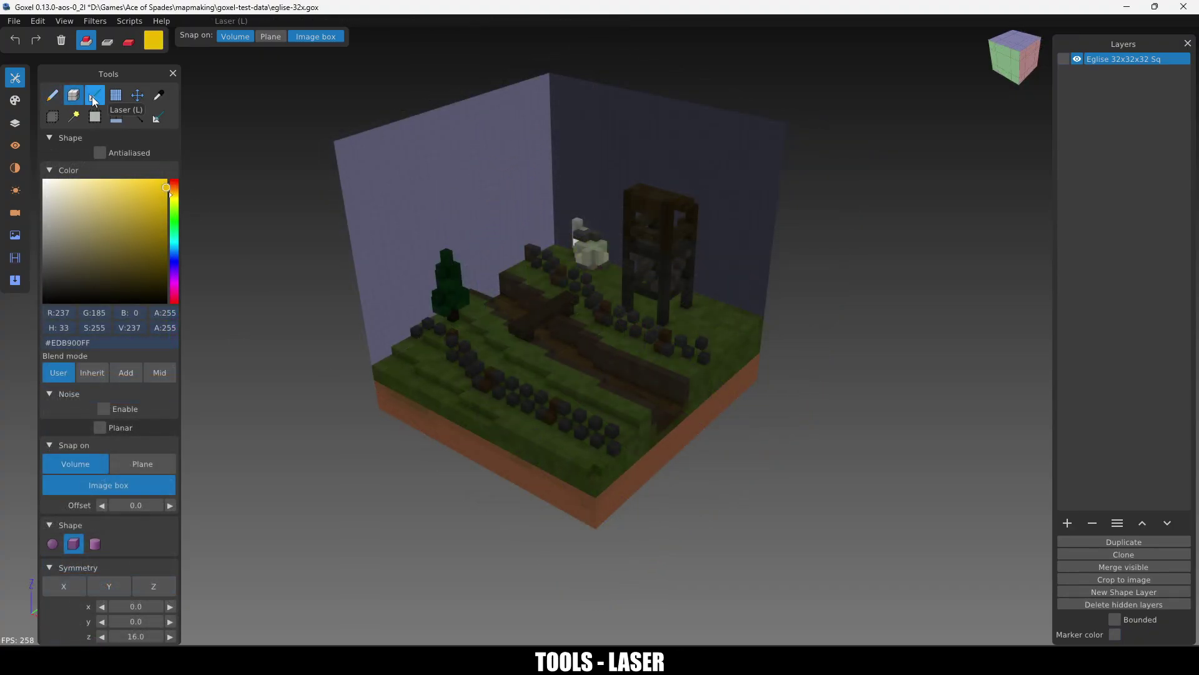
# Step: Use the Laser tool from a straight side view to bore a small hole through the grass layer below the tower
pyautogui.click(93, 96)
pyautogui.click(1028, 59)
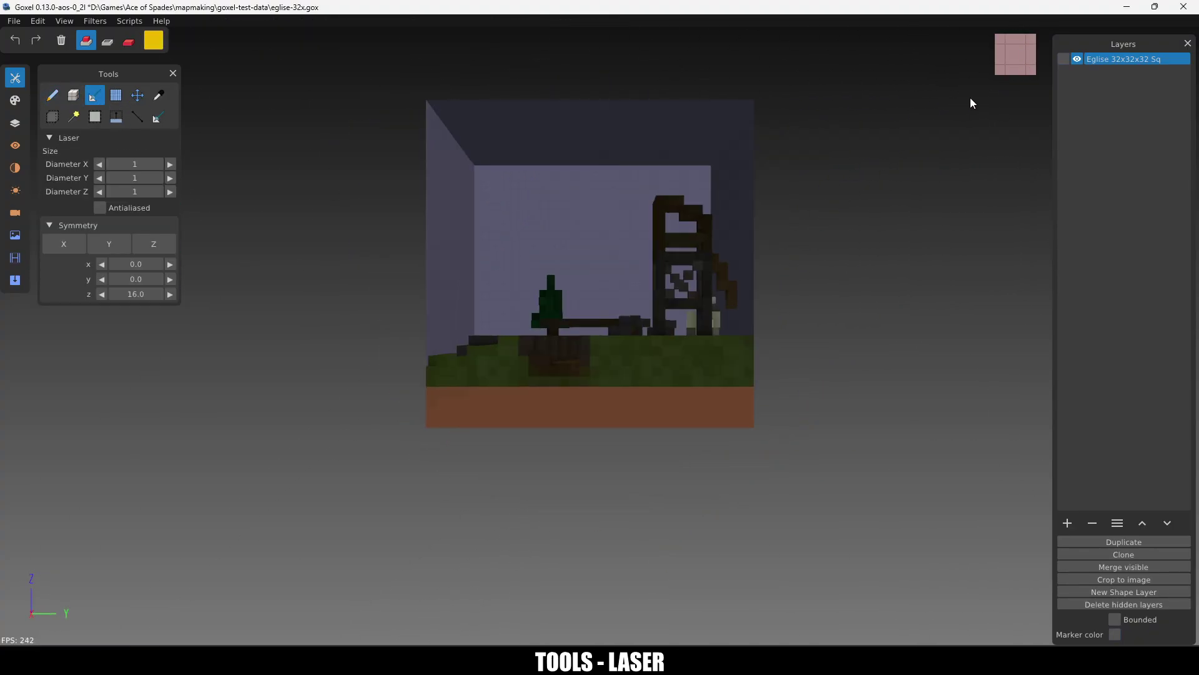
pyautogui.click(650, 373)
pyautogui.moveTo(650, 375)
pyautogui.mouseDown(button='right')
pyautogui.moveTo(238, 367)
pyautogui.moveTo(642, 370)
pyautogui.mouseUp(button='right')
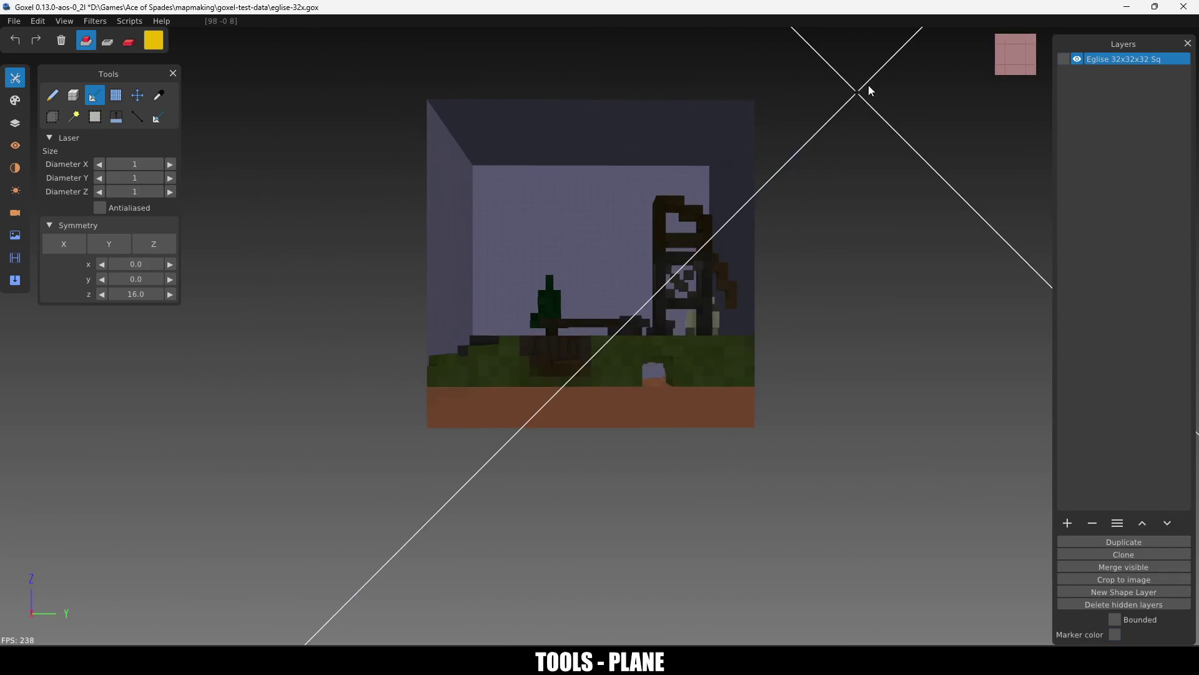
# Step: Activate the Plane tool and make the plane visible
pyautogui.click(997, 39)
pyautogui.click(115, 95)
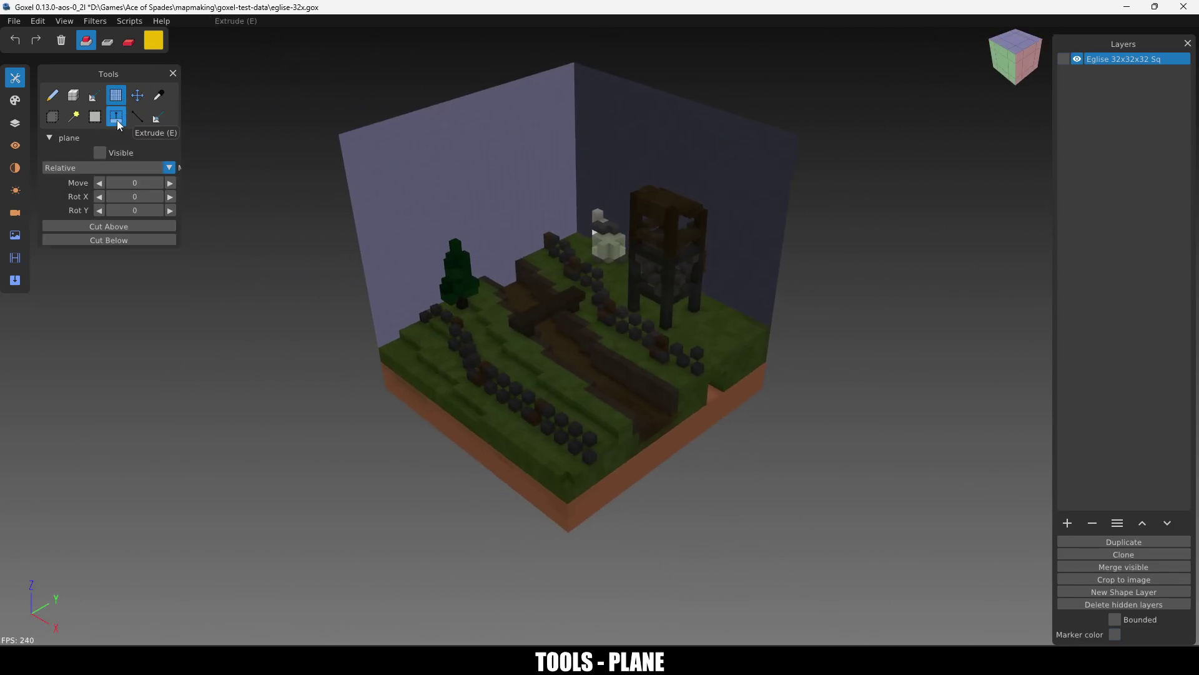
pyautogui.click(118, 156)
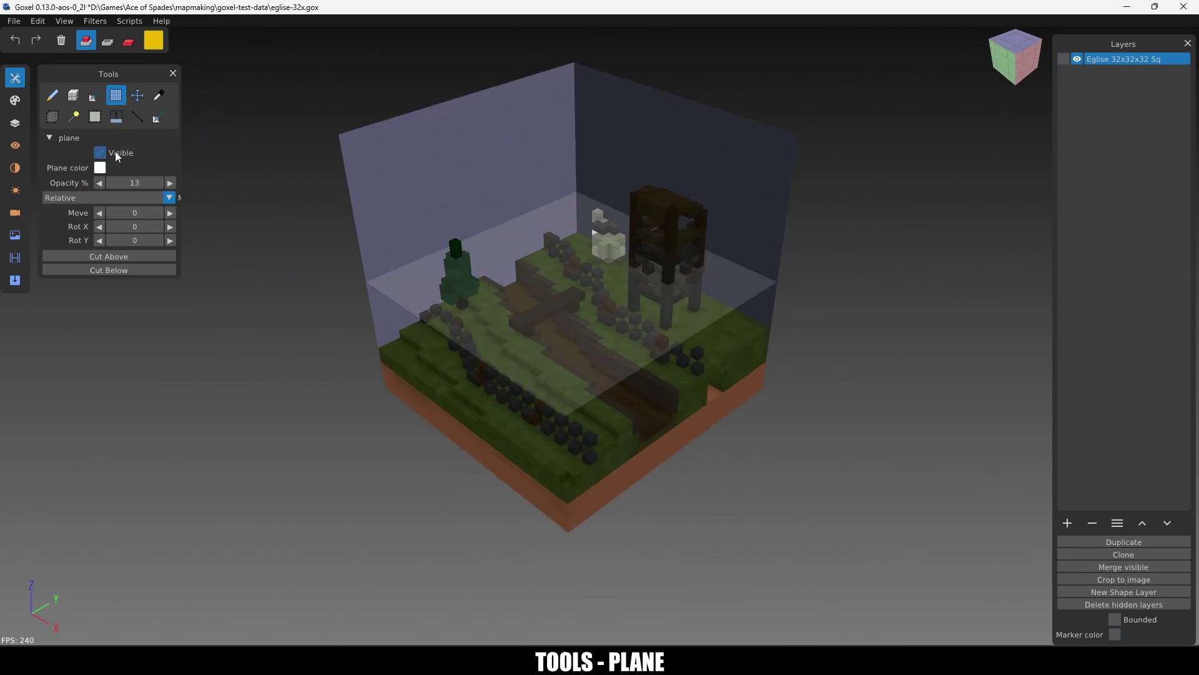
# Step: Limit the brush's snapping to the plane only and try a yellow stroke on it
pyautogui.click(53, 95)
pyautogui.click(236, 36)
pyautogui.click(317, 36)
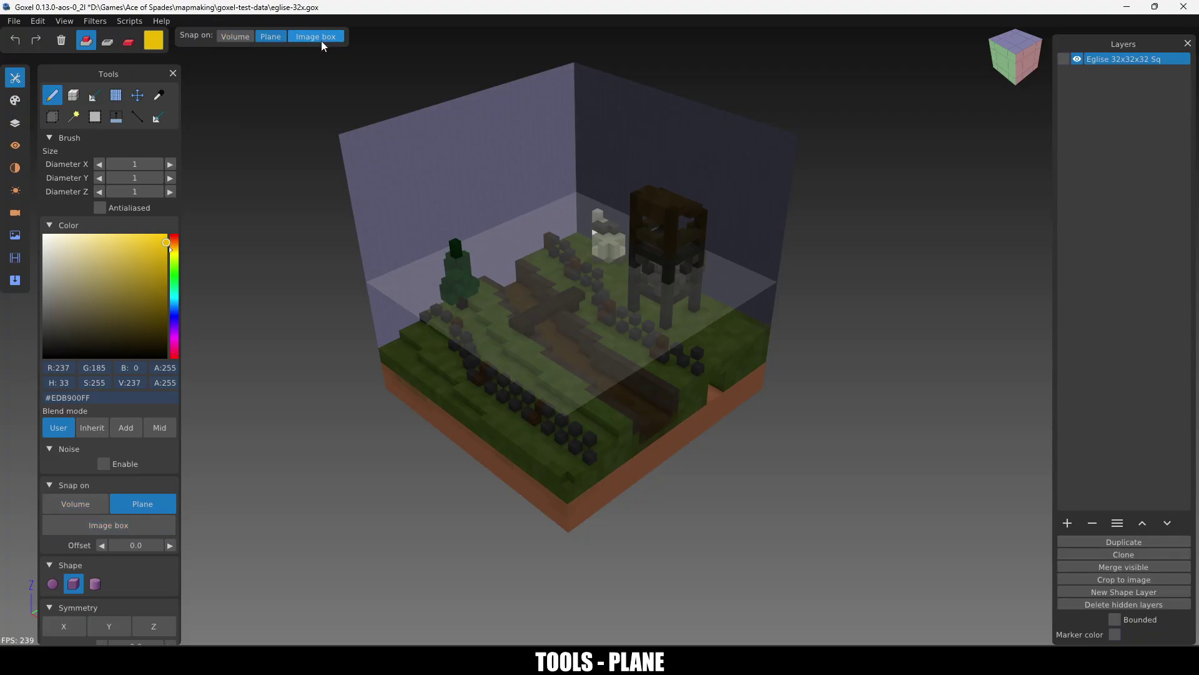
pyautogui.moveTo(693, 277)
pyautogui.mouseDown()
pyautogui.moveTo(650, 259)
pyautogui.moveTo(624, 274)
pyautogui.moveTo(712, 282)
pyautogui.mouseUp()
pyautogui.hotkey('ctrl', 'z')
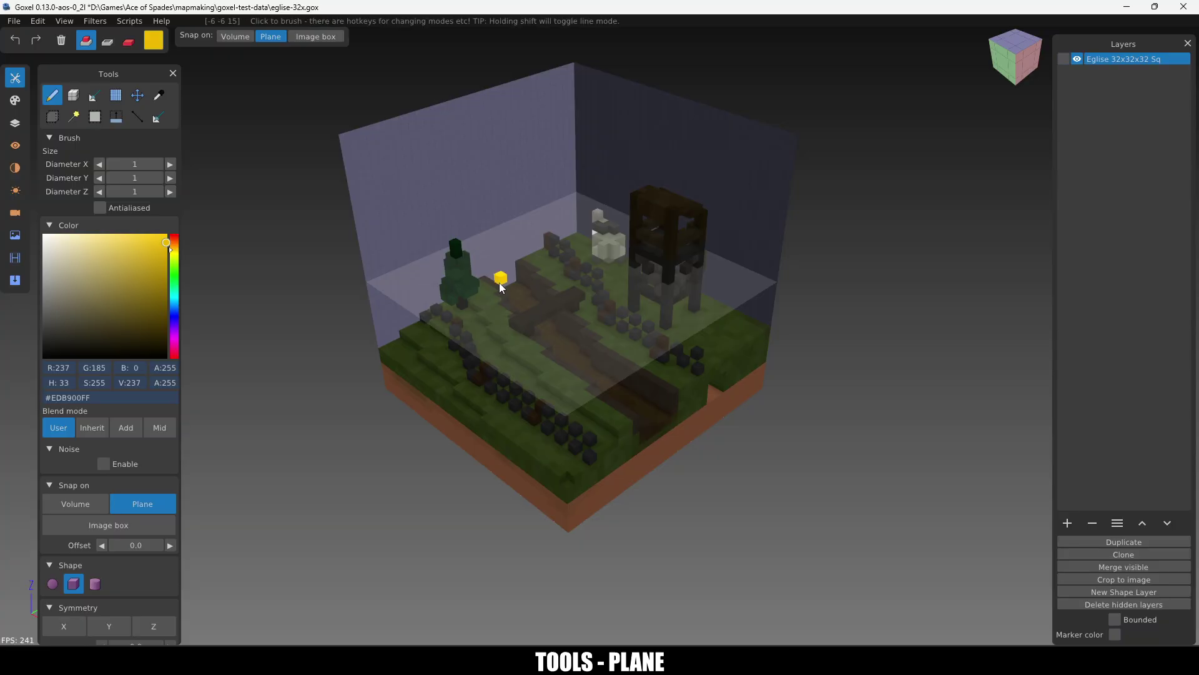
# Step: Switch from the Plane tool to the Move tool and try moving the layer by one of its box faces
pyautogui.click(115, 97)
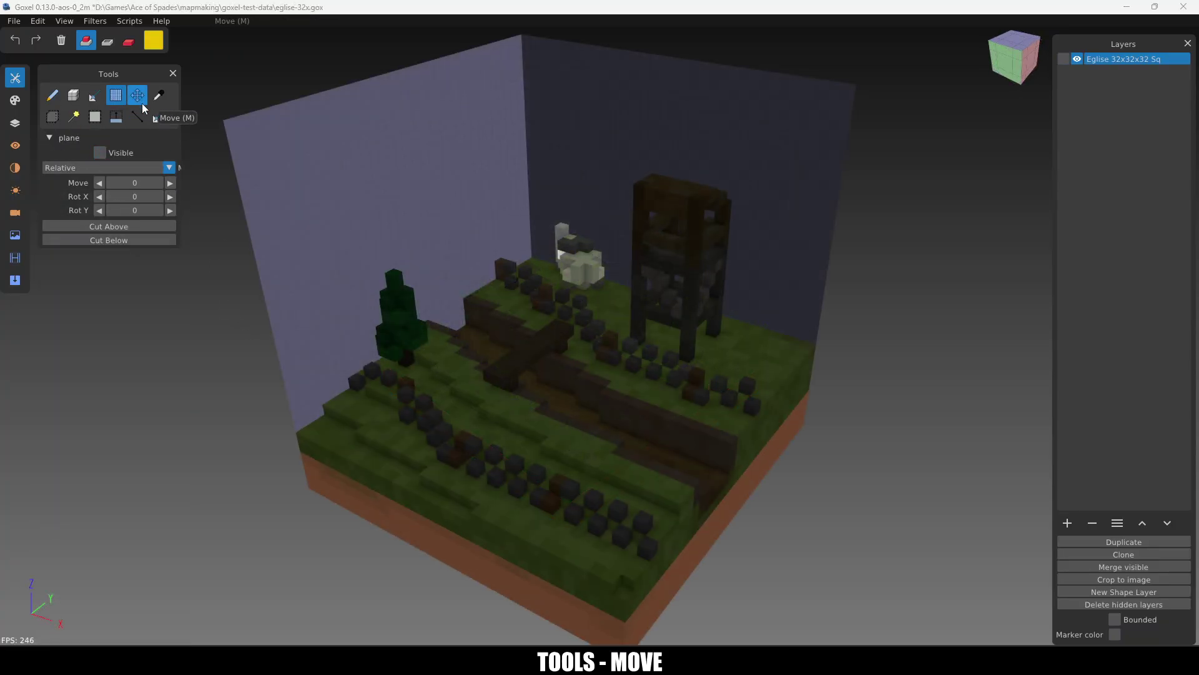
pyautogui.click(142, 99)
pyautogui.moveTo(549, 260)
pyautogui.mouseDown()
pyautogui.moveTo(537, 204)
pyautogui.moveTo(534, 265)
pyautogui.mouseUp()
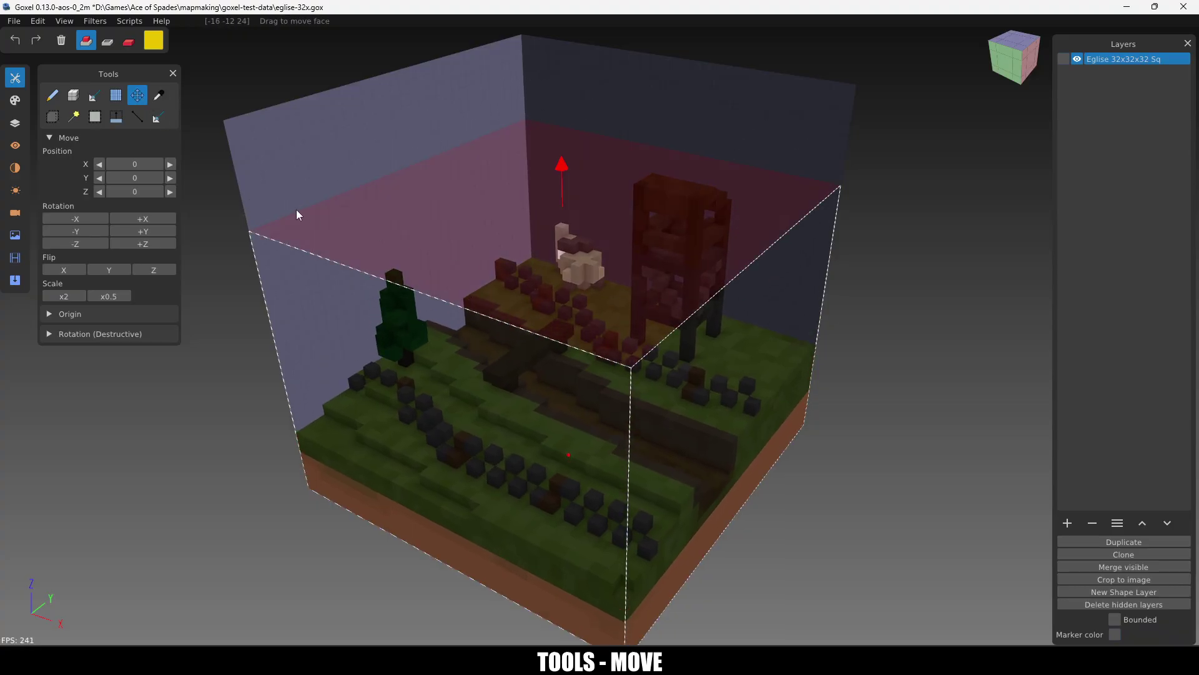
# Step: Rotate the layer four times about +Z and flip it twice along Y
pyautogui.click(150, 245)
pyautogui.click(150, 245)
pyautogui.click(150, 245)
pyautogui.click(150, 245)
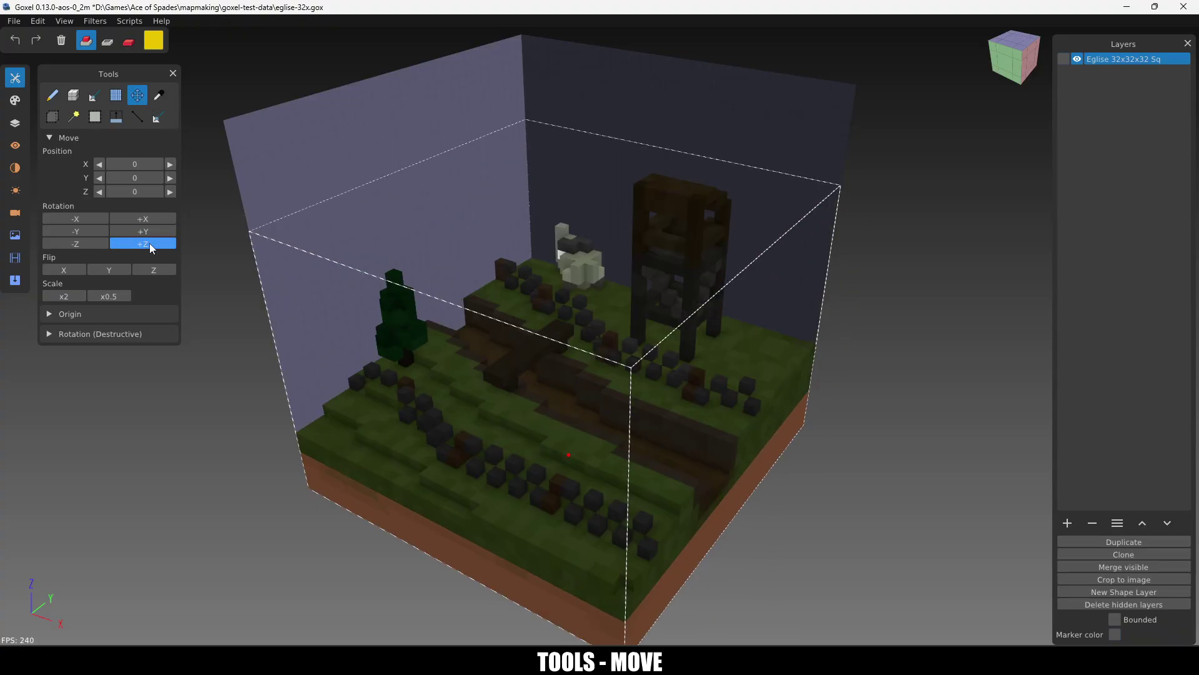
pyautogui.click(109, 269)
pyautogui.click(110, 270)
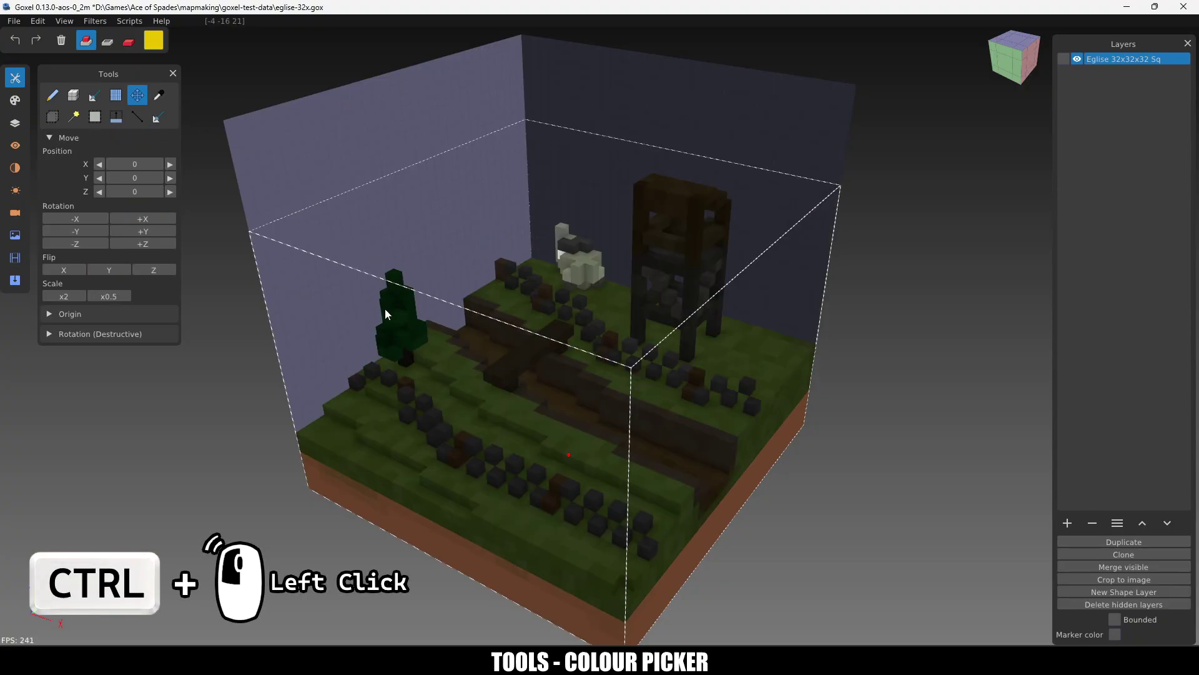
# Step: View the options of the Selection, Fuzzy Select and Rect Select tools
pyautogui.click(53, 122)
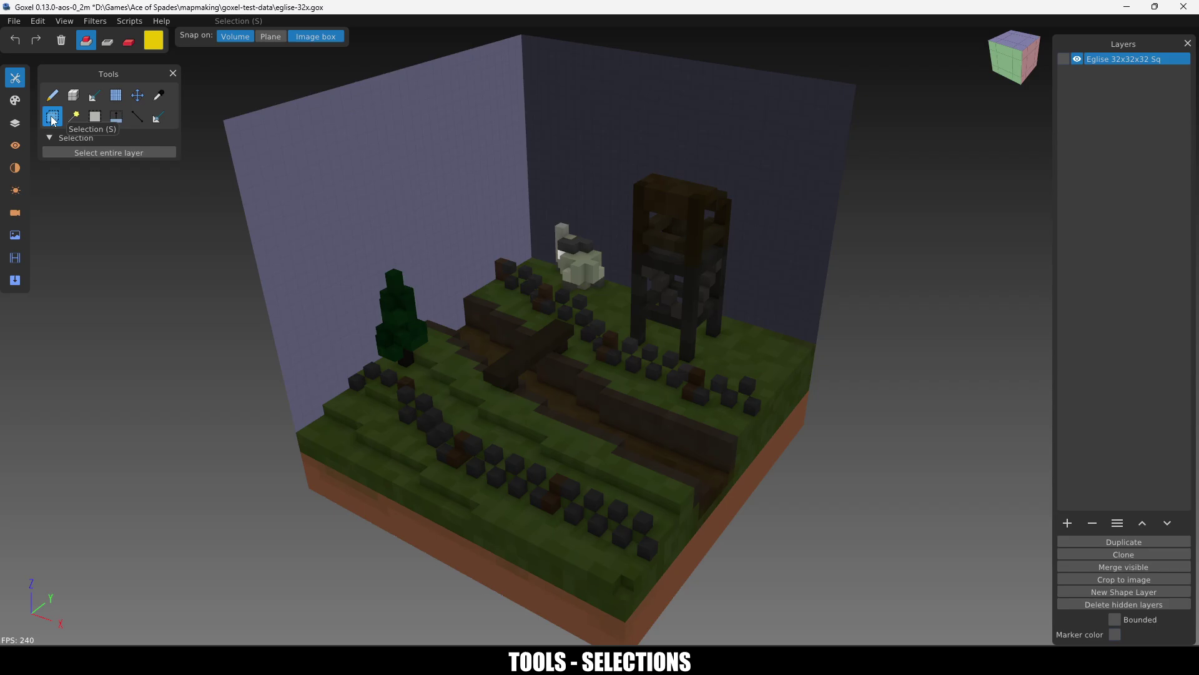
pyautogui.click(74, 116)
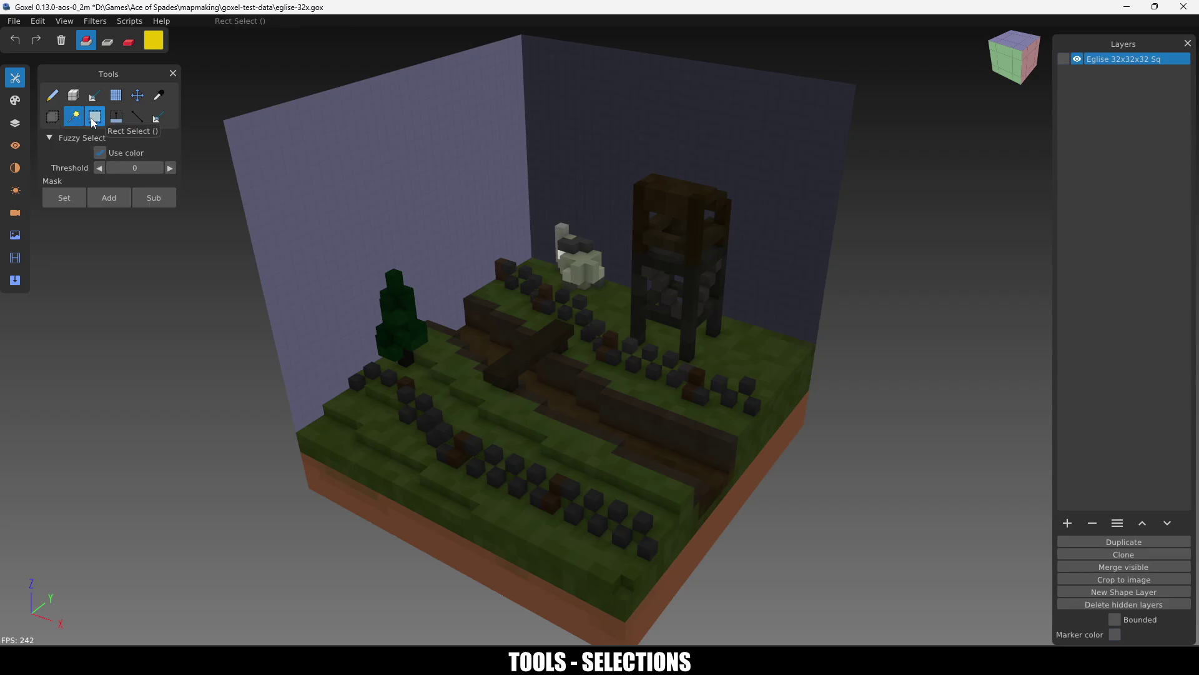
pyautogui.click(96, 120)
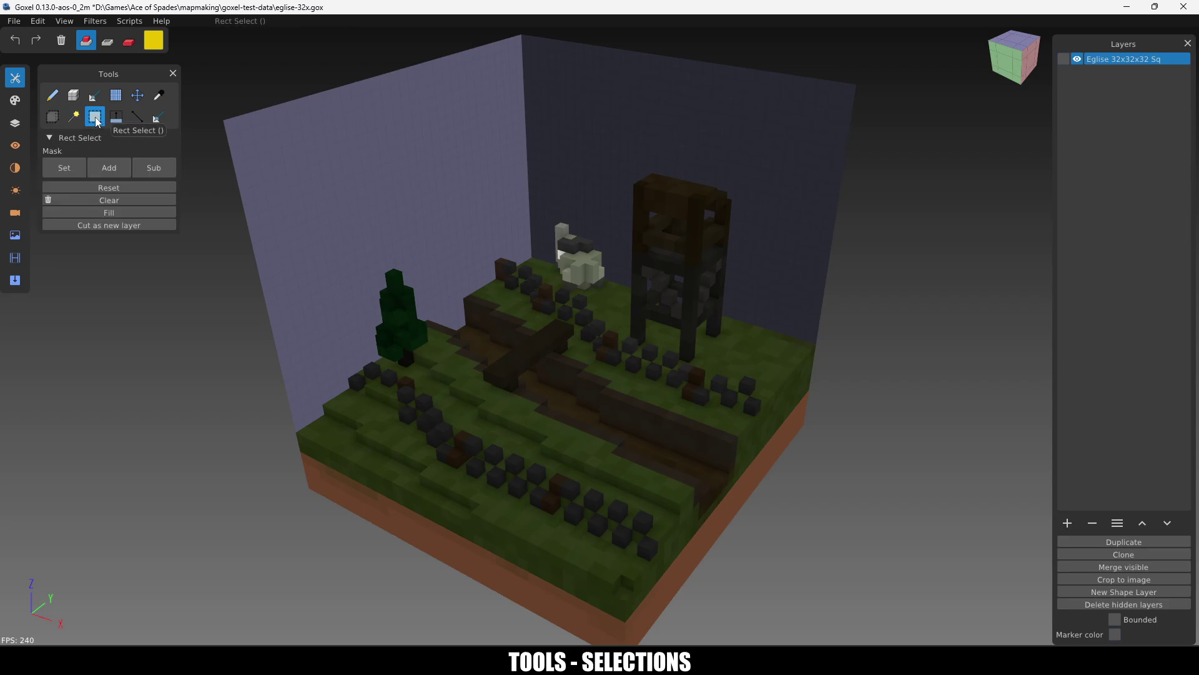
# Step: Draw a box selection around the wooden tower and adjust its faces to a size of 6 × 9 × 16 voxels
pyautogui.click(53, 119)
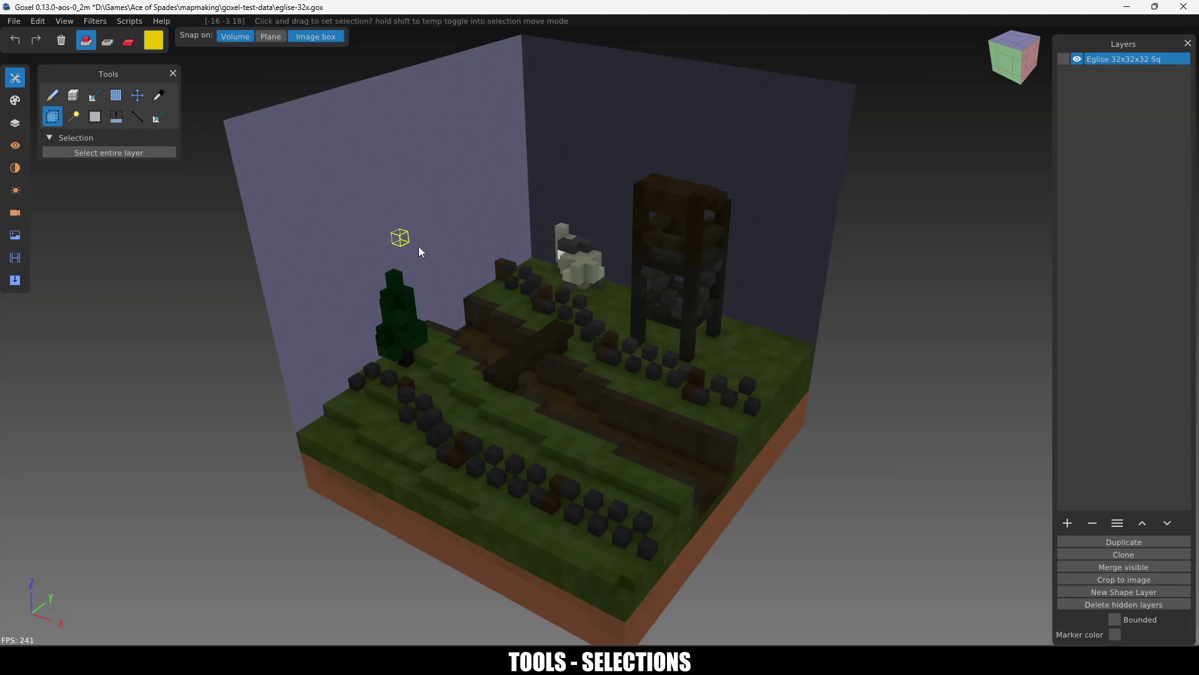
pyautogui.moveTo(732, 375); pyautogui.dragTo(654, 170)
pyautogui.moveTo(759, 242); pyautogui.dragTo(717, 233)
pyautogui.moveTo(517, 289); pyautogui.dragTo(639, 238, button='right')
pyautogui.moveTo(639, 238); pyautogui.dragTo(666, 237)
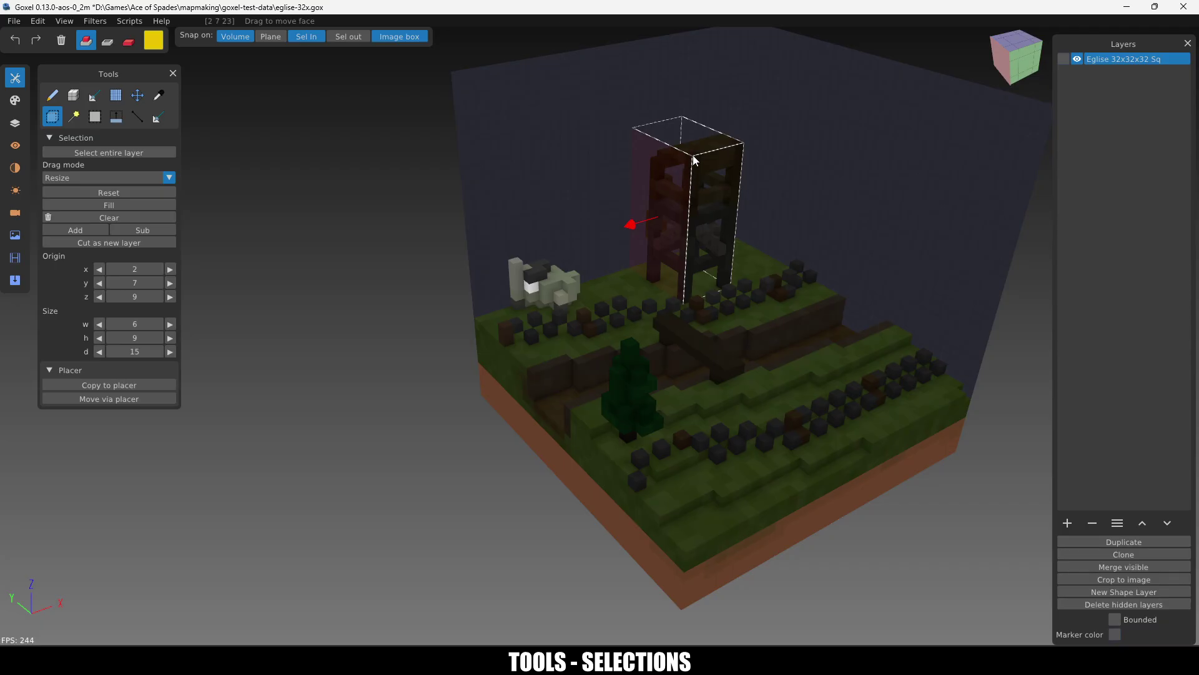
pyautogui.moveTo(696, 153); pyautogui.dragTo(698, 142)
pyautogui.moveTo(705, 151); pyautogui.dragTo(487, 215, button='right')
# Step: Try moving the tower's selection box, first temporarily and then with the drag mode set to Move, and undo the move
pyautogui.press('shift')
pyautogui.moveTo(754, 284); pyautogui.dragTo(734, 302)
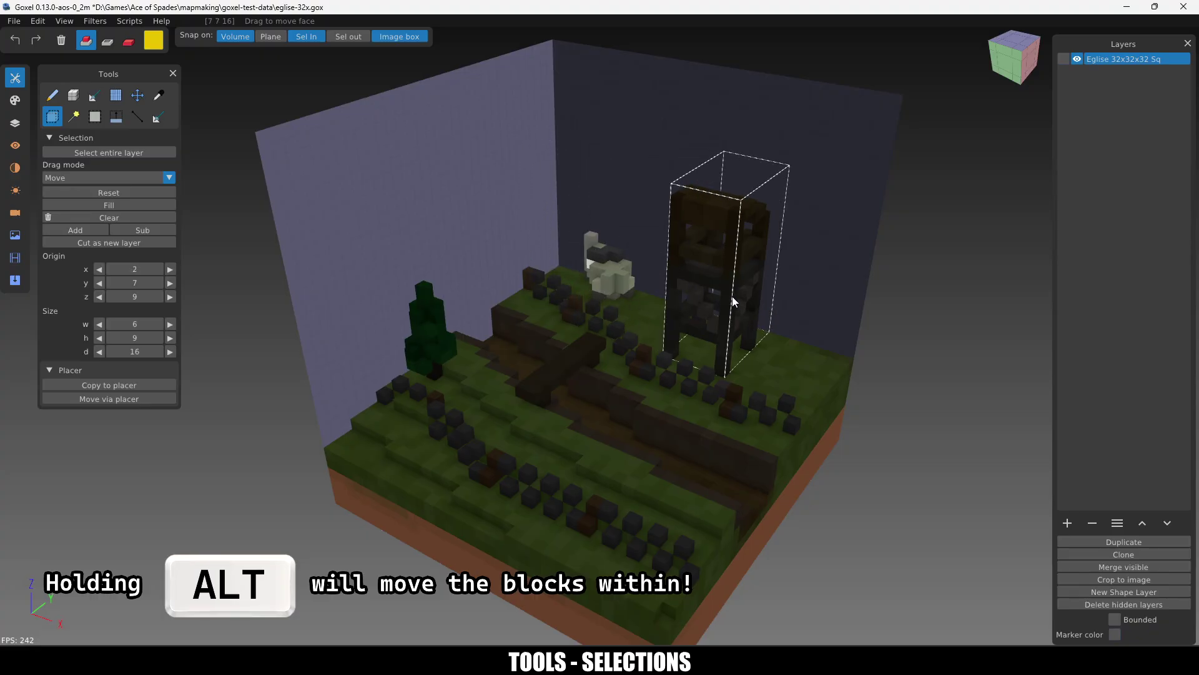
pyautogui.click(131, 177)
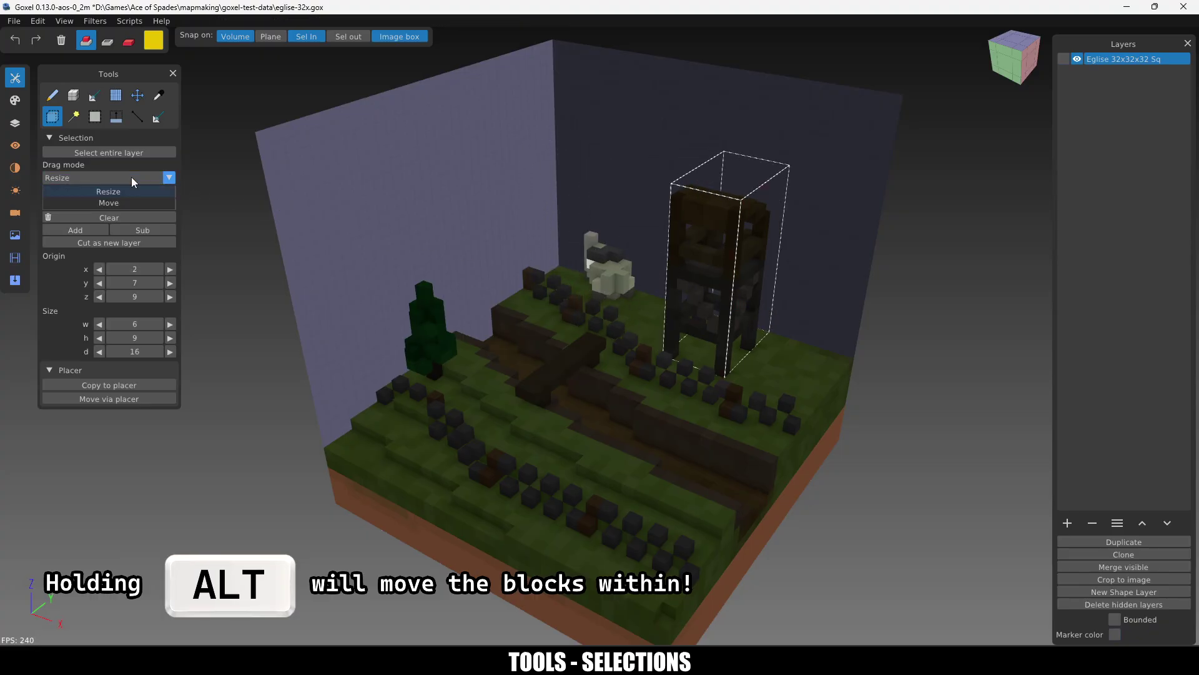
pyautogui.click(131, 188)
pyautogui.click(131, 178)
pyautogui.click(131, 200)
pyautogui.moveTo(759, 300); pyautogui.dragTo(771, 332)
pyautogui.hotkey('ctrl', 'z')
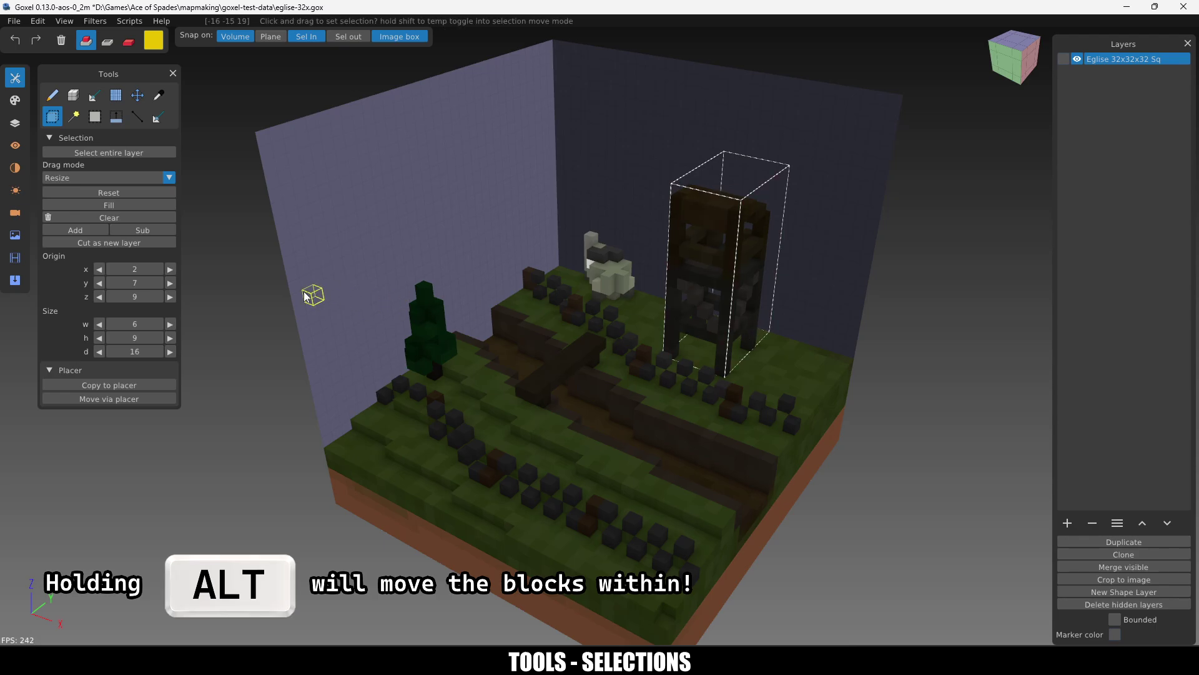
# Step: Cut the selected tower as a new layer, name it Tower, and toggle its visibility off and on
pyautogui.click(116, 244)
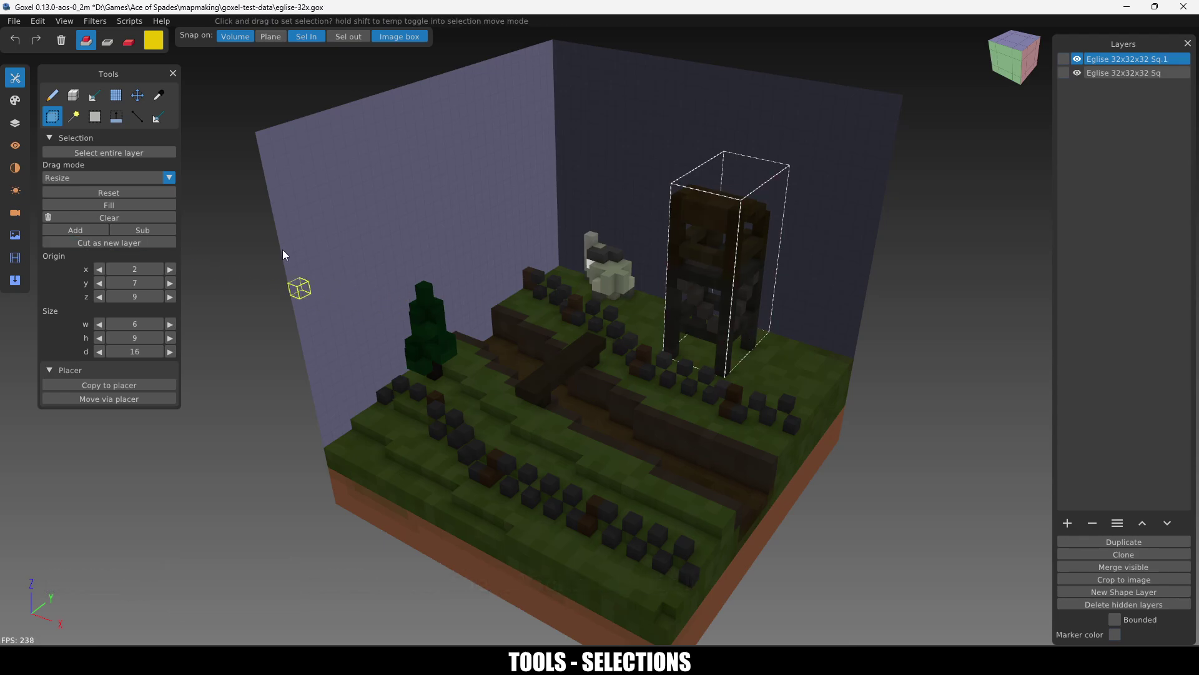
pyautogui.doubleClick(1115, 63)
pyautogui.write('Tower')
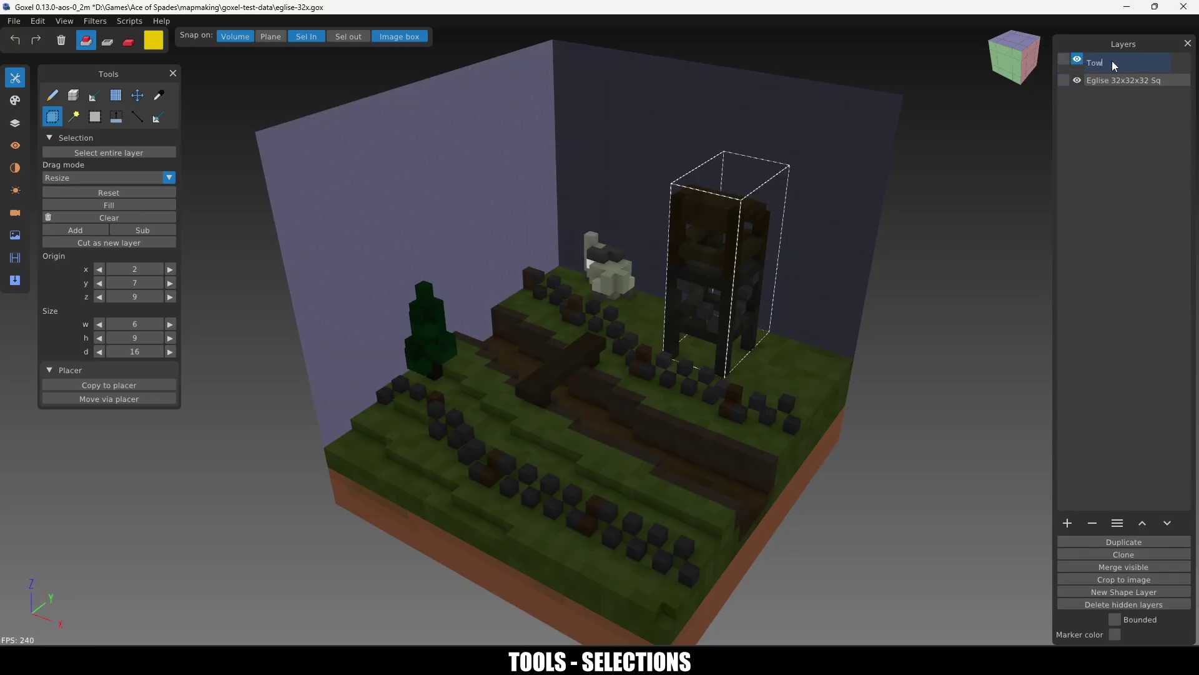
pyautogui.press('Return')
pyautogui.click(1077, 59)
pyautogui.click(1077, 59)
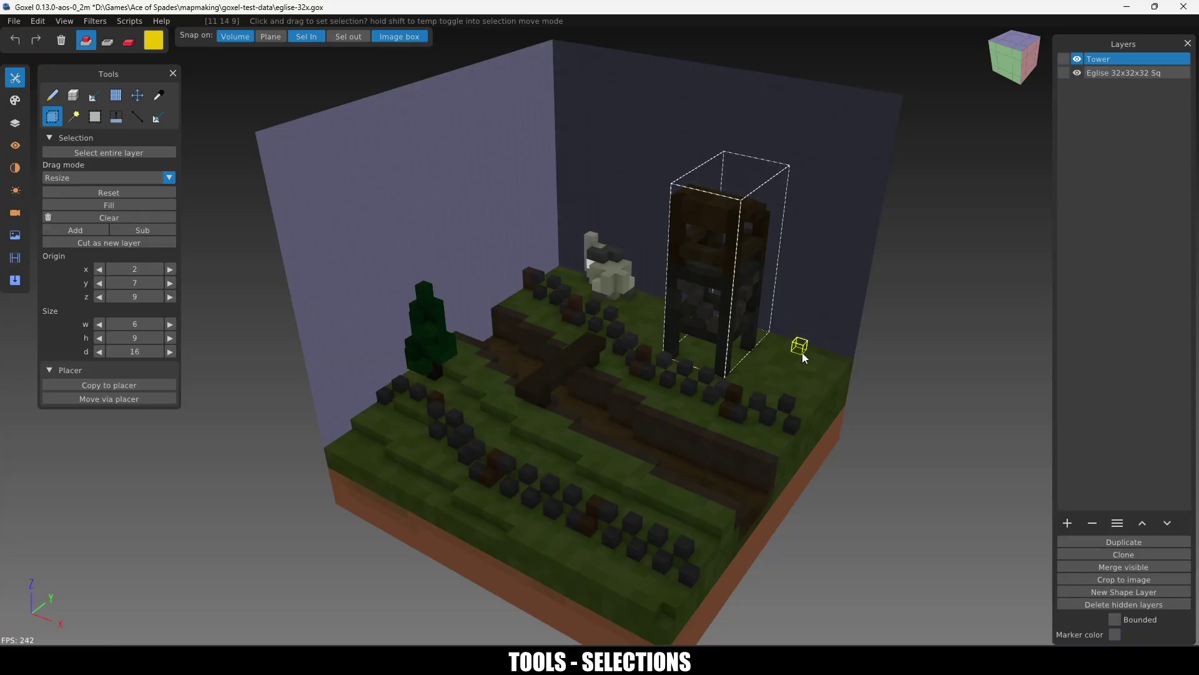
# Step: Fill a 6 × 8 × 10 voxel box selection on the wall with a yellow sphere, clear it and reset the selection
pyautogui.moveTo(594, 200); pyautogui.dragTo(506, 118)
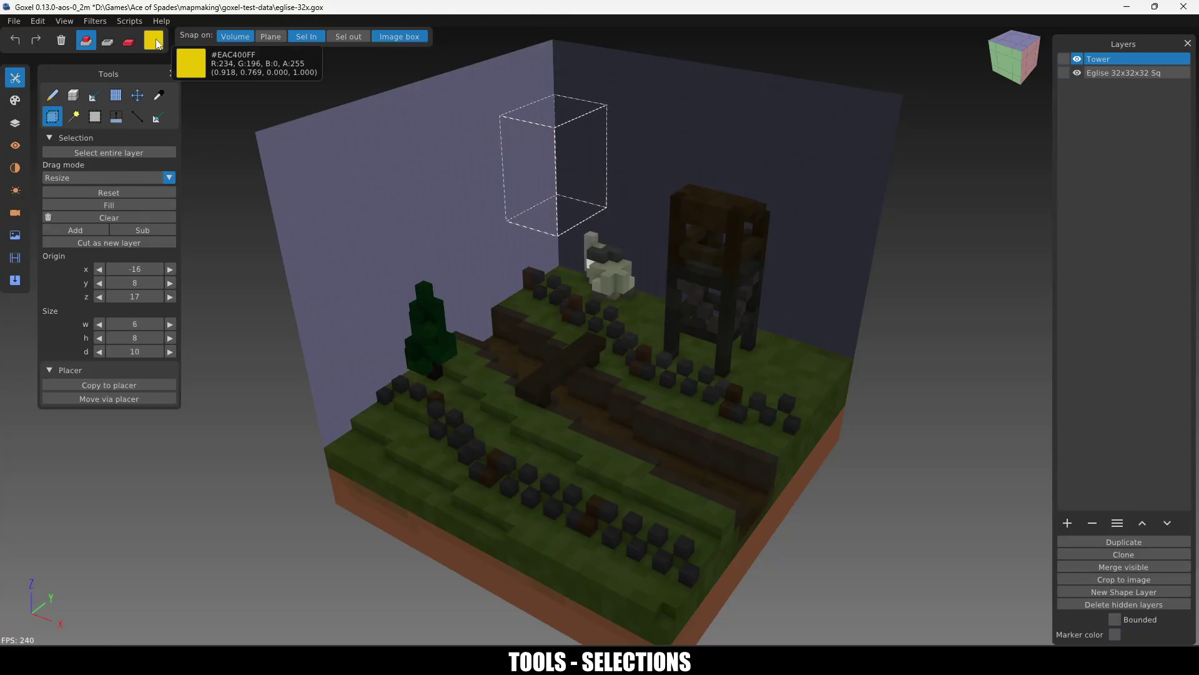
pyautogui.click(53, 95)
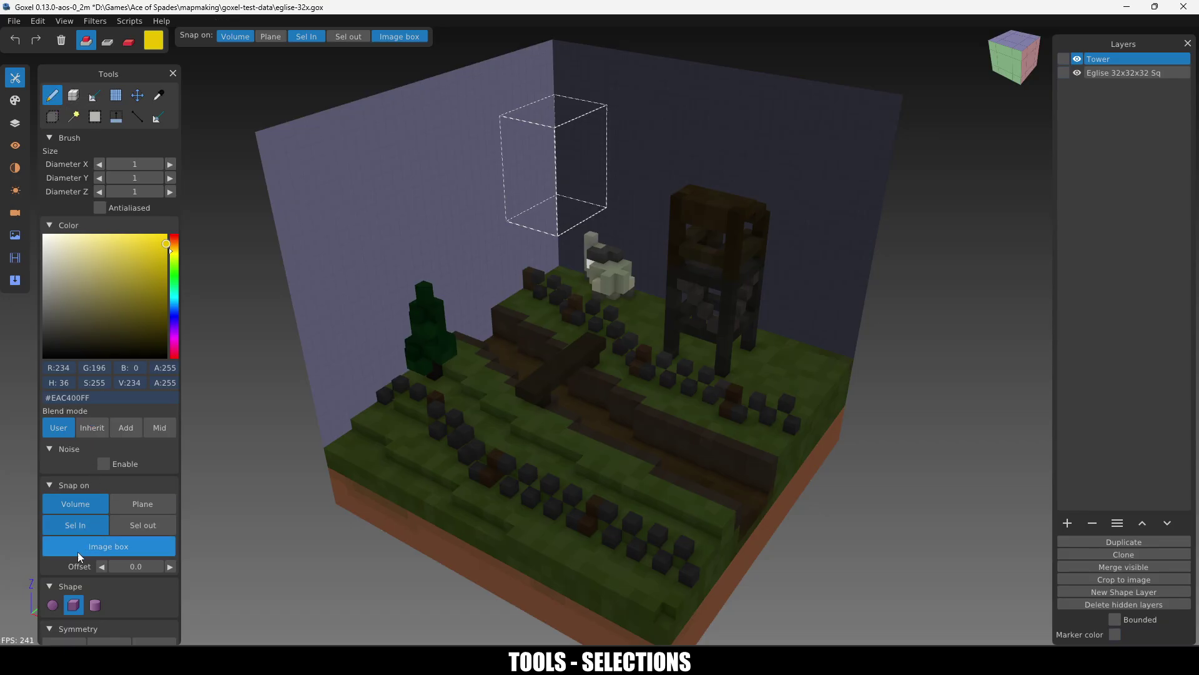
pyautogui.click(53, 116)
pyautogui.click(108, 206)
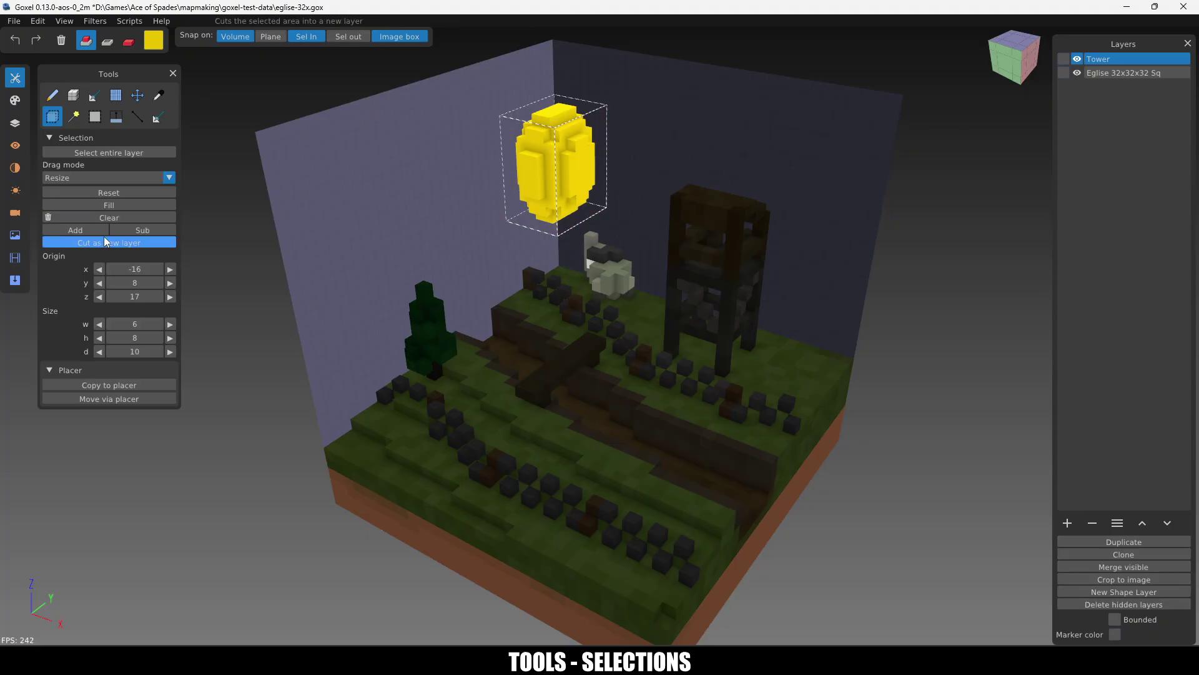
pyautogui.click(105, 218)
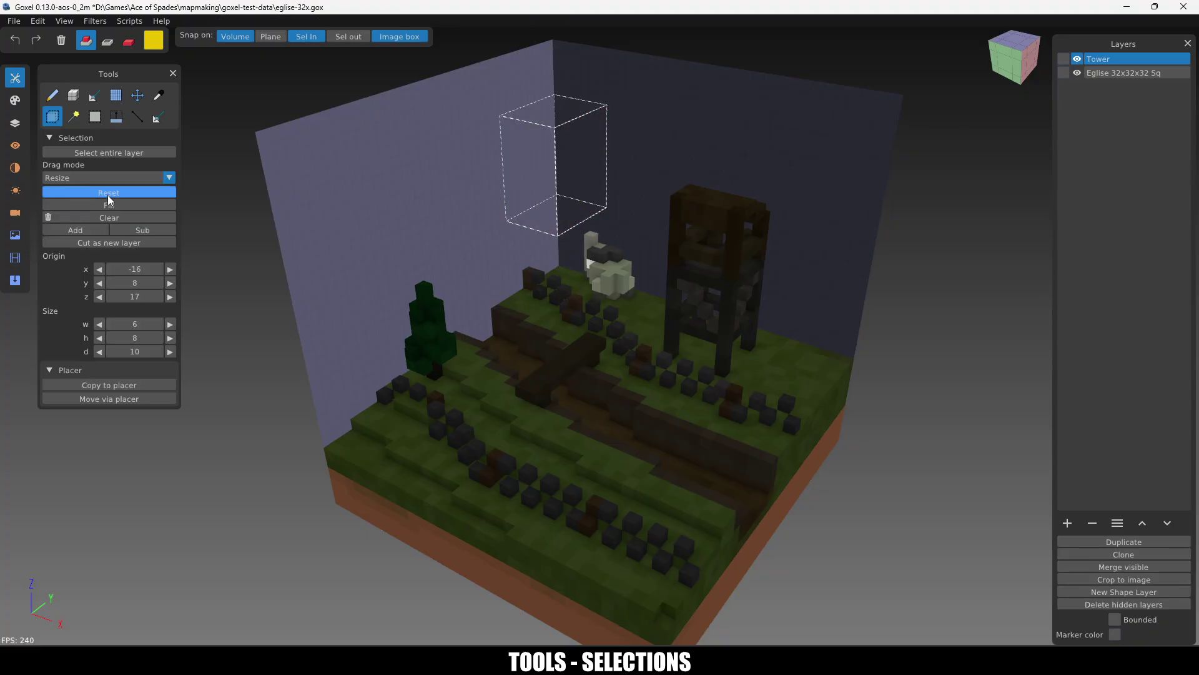
pyautogui.click(107, 195)
# Step: Draw a flat, rounded yellow shape on the grass beside the tower and extrude its top face up and back down
pyautogui.click(76, 100)
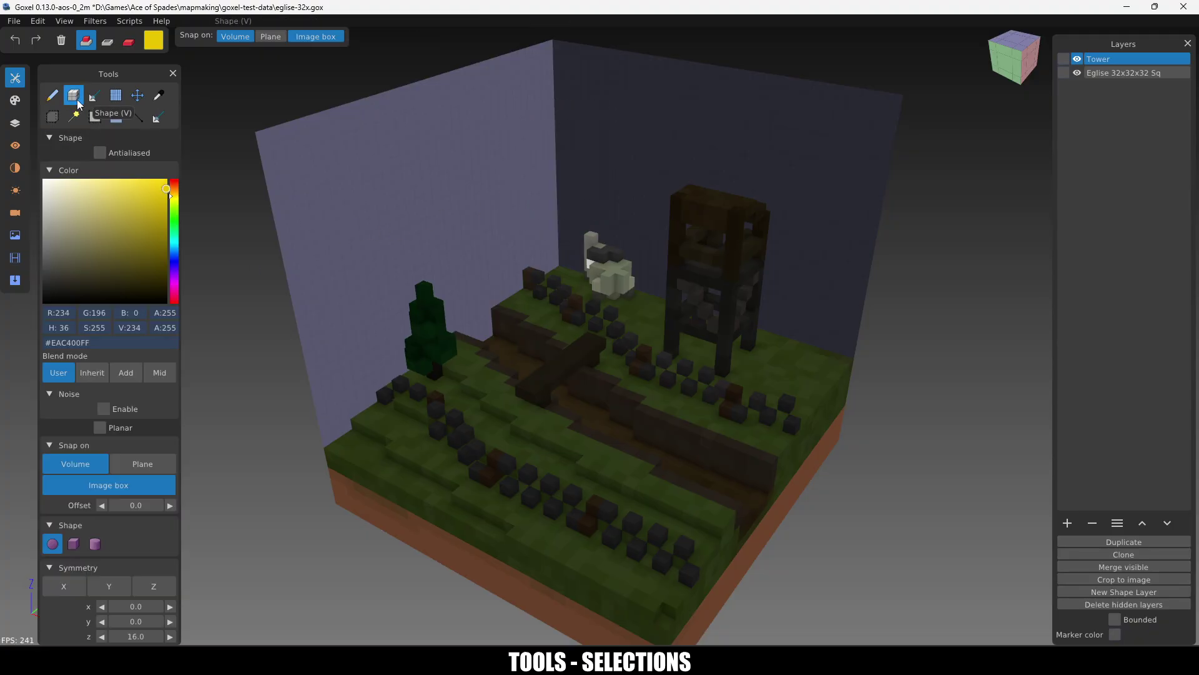
pyautogui.moveTo(791, 365); pyautogui.dragTo(788, 392)
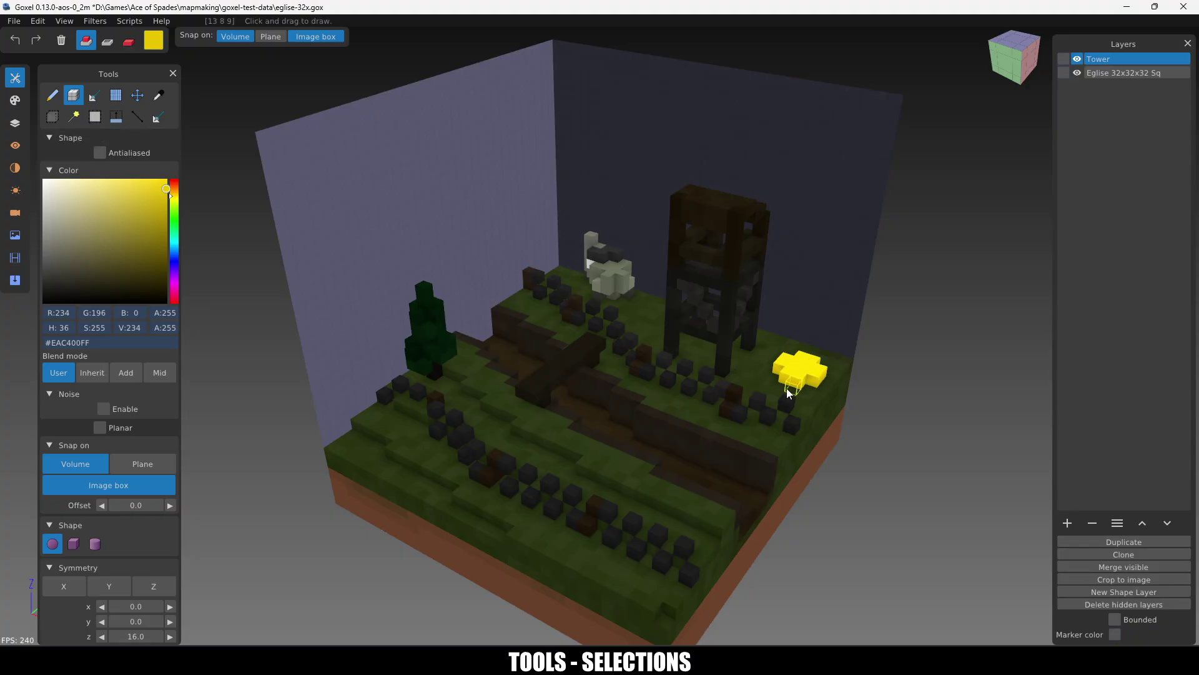
pyautogui.click(116, 117)
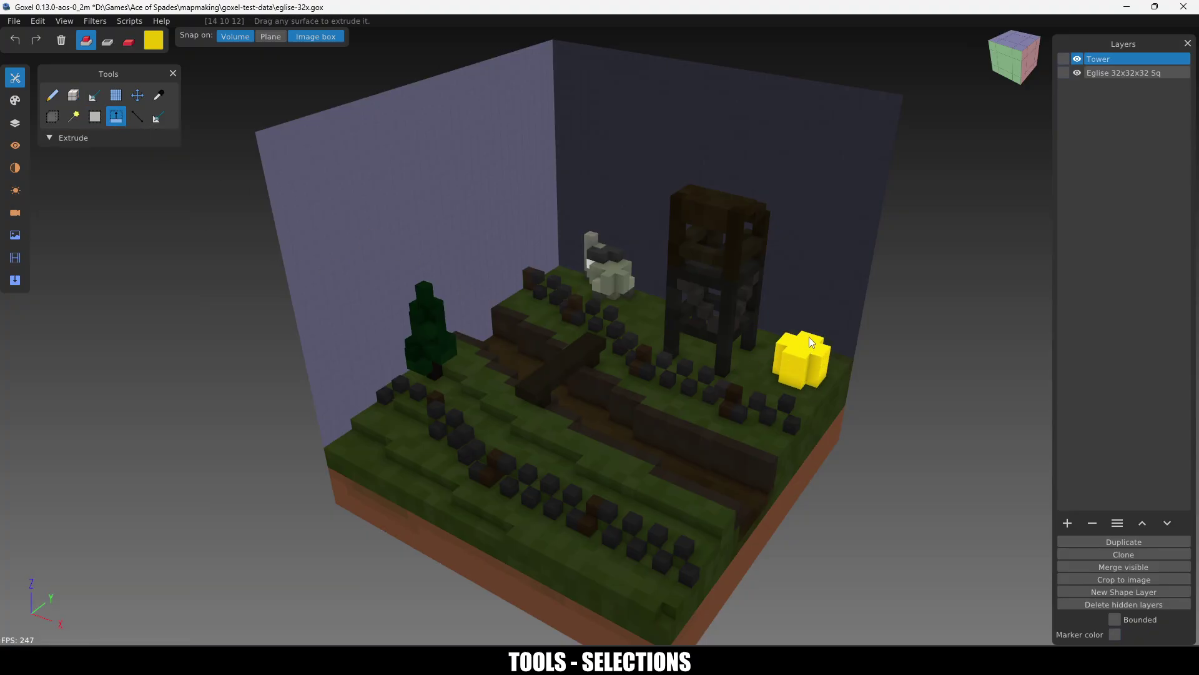
pyautogui.moveTo(815, 334); pyautogui.dragTo(800, 385)
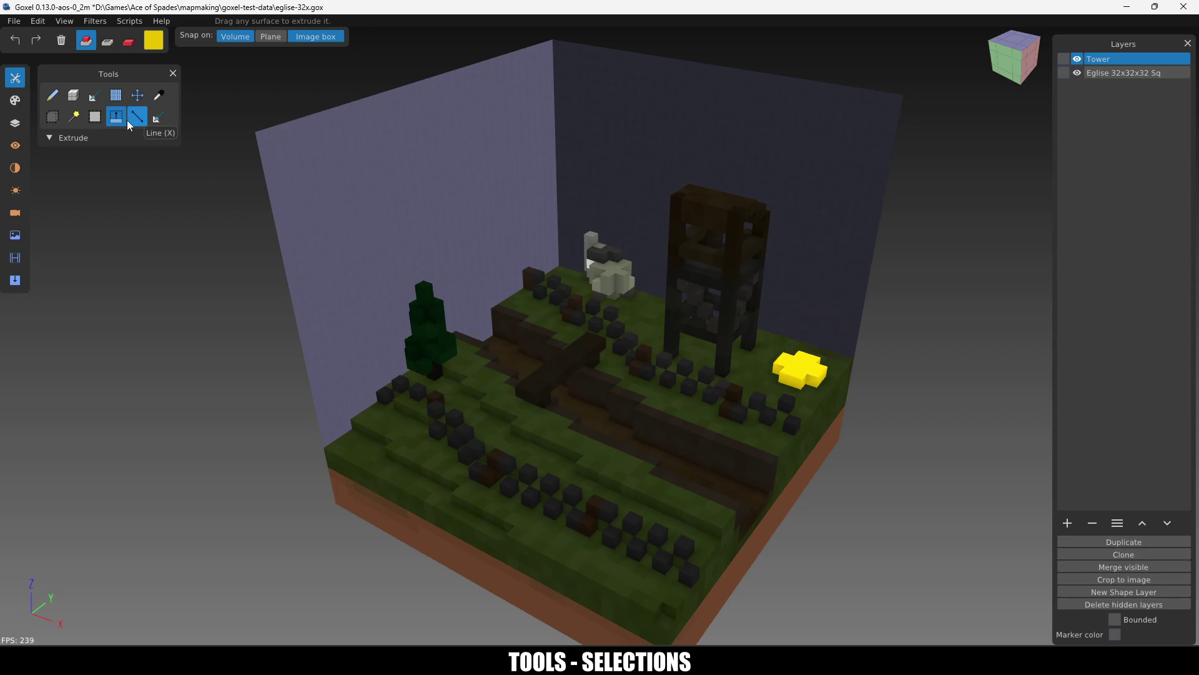
# Step: Erase the yellow shape beside the tower using the Brush in subtract mode
pyautogui.click(107, 41)
pyautogui.click(53, 95)
pyautogui.moveTo(793, 380)
pyautogui.mouseDown()
pyautogui.moveTo(784, 369)
pyautogui.moveTo(826, 371)
pyautogui.mouseUp()
pyautogui.click(812, 363)
pyautogui.press('r')
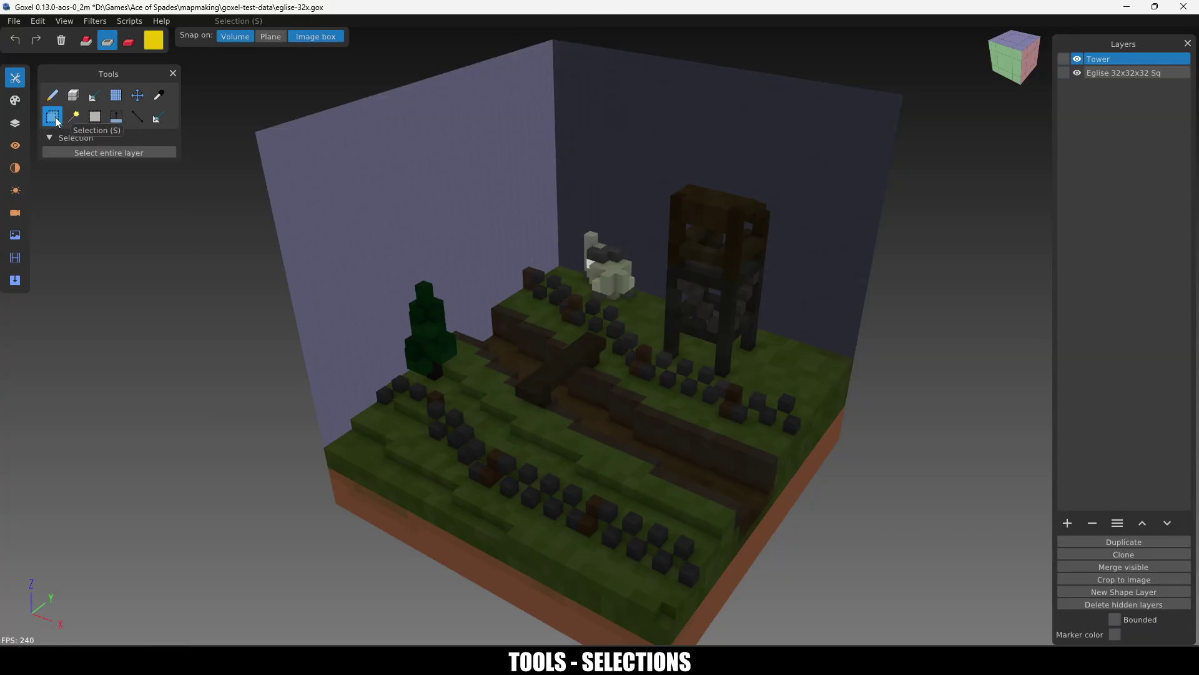
# Step: Fuzzy-select the whole row of grey and red blocks with Use color off, delete it, and undo the deletion
pyautogui.moveTo(754, 385); pyautogui.dragTo(662, 316)
pyautogui.moveTo(693, 188); pyautogui.dragTo(691, 167)
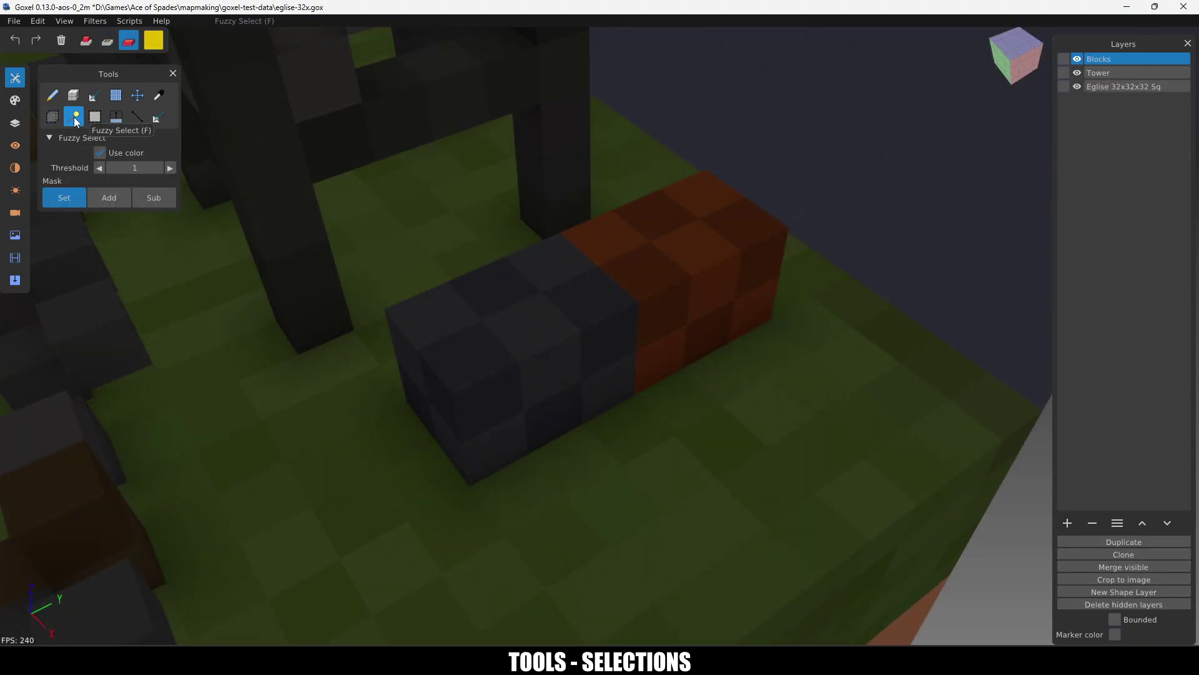
pyautogui.click(100, 152)
pyautogui.click(595, 308)
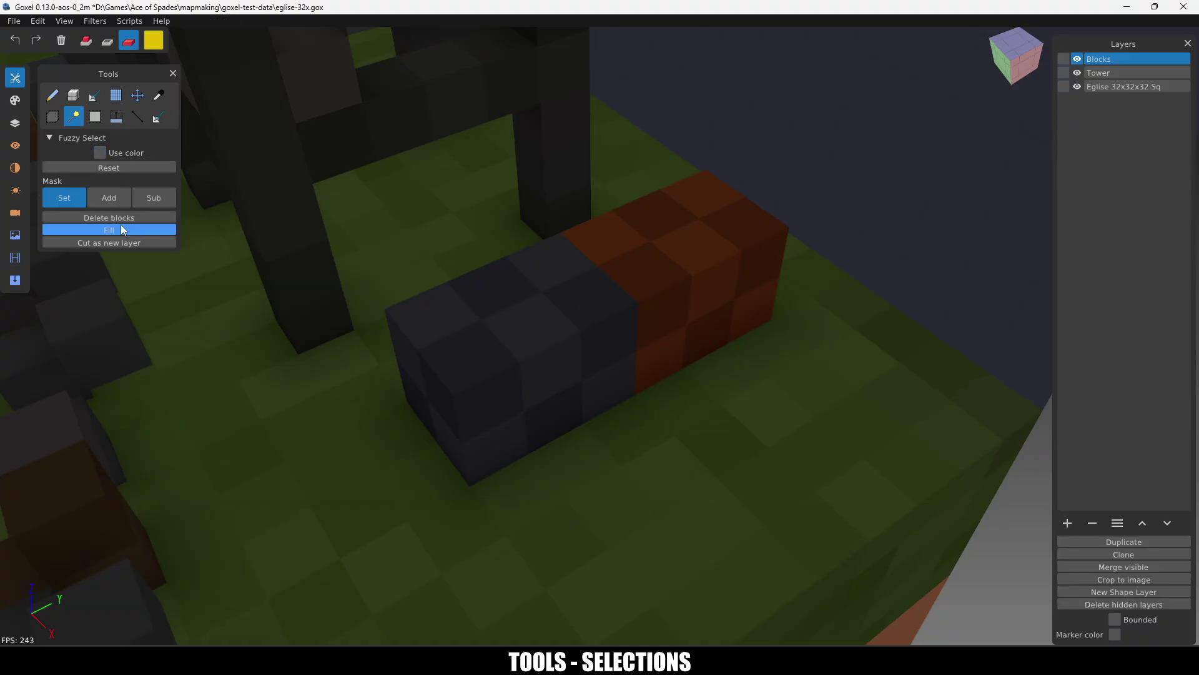
pyautogui.click(103, 219)
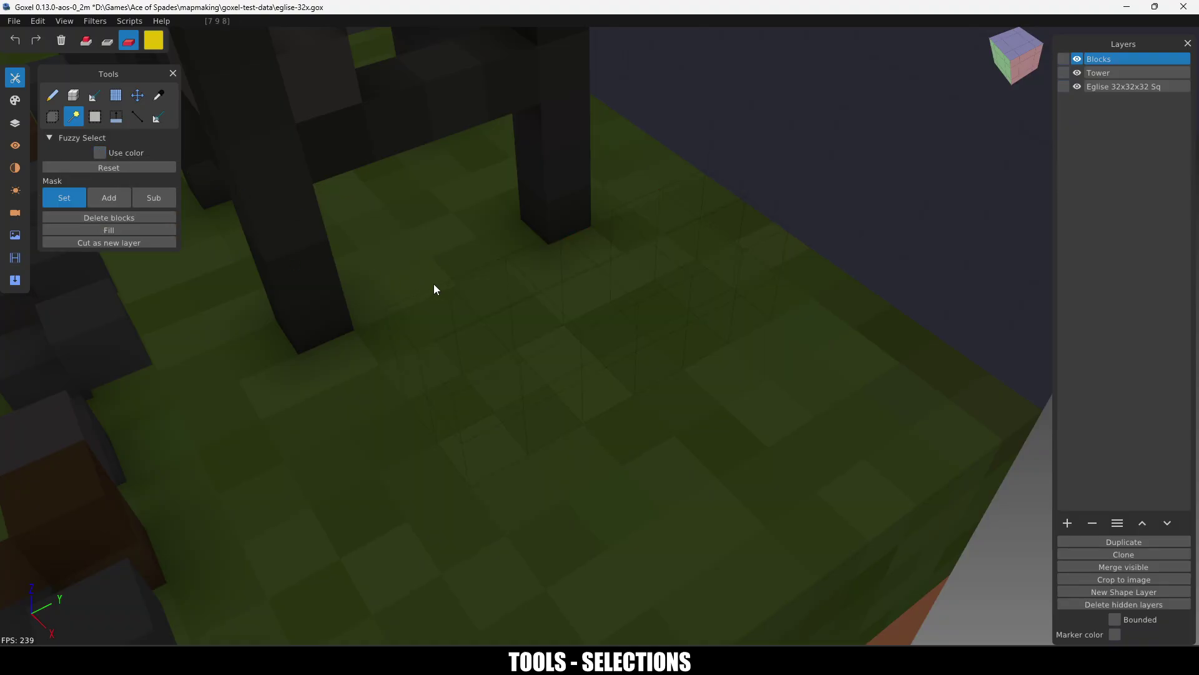
pyautogui.hotkey('ctrl', 'z')
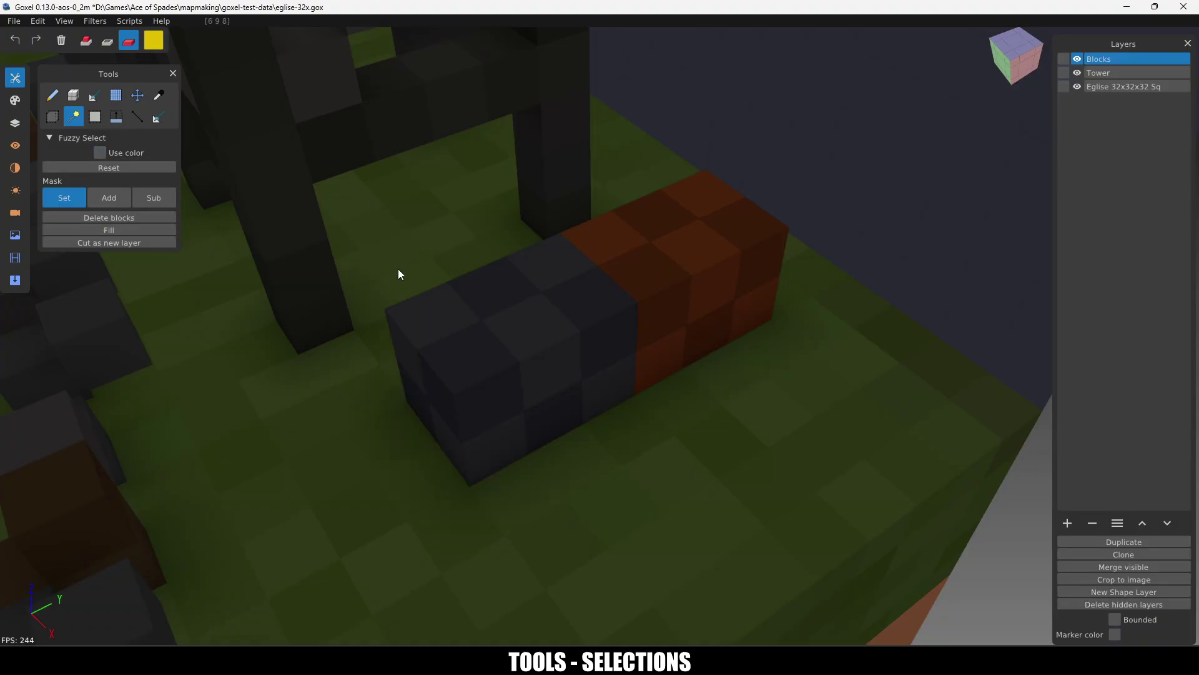
# Step: Enable Use color for Fuzzy Select with threshold 10 and delete the grey blocks and a matching dark red block
pyautogui.click(100, 153)
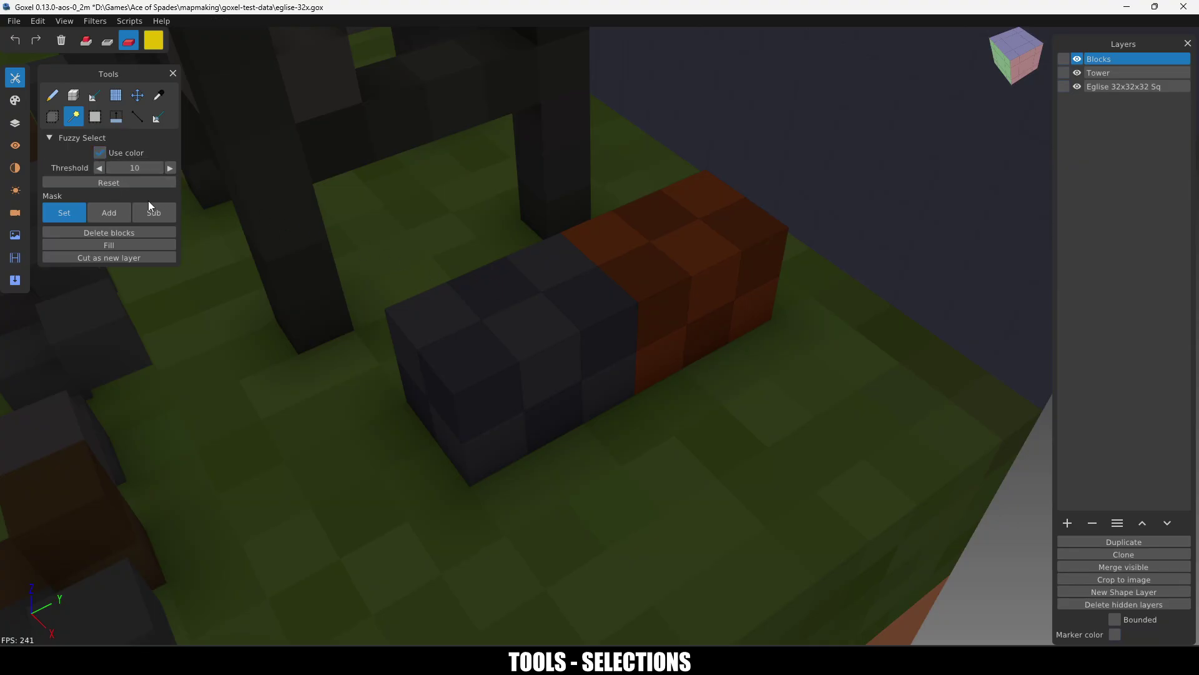
pyautogui.click(115, 233)
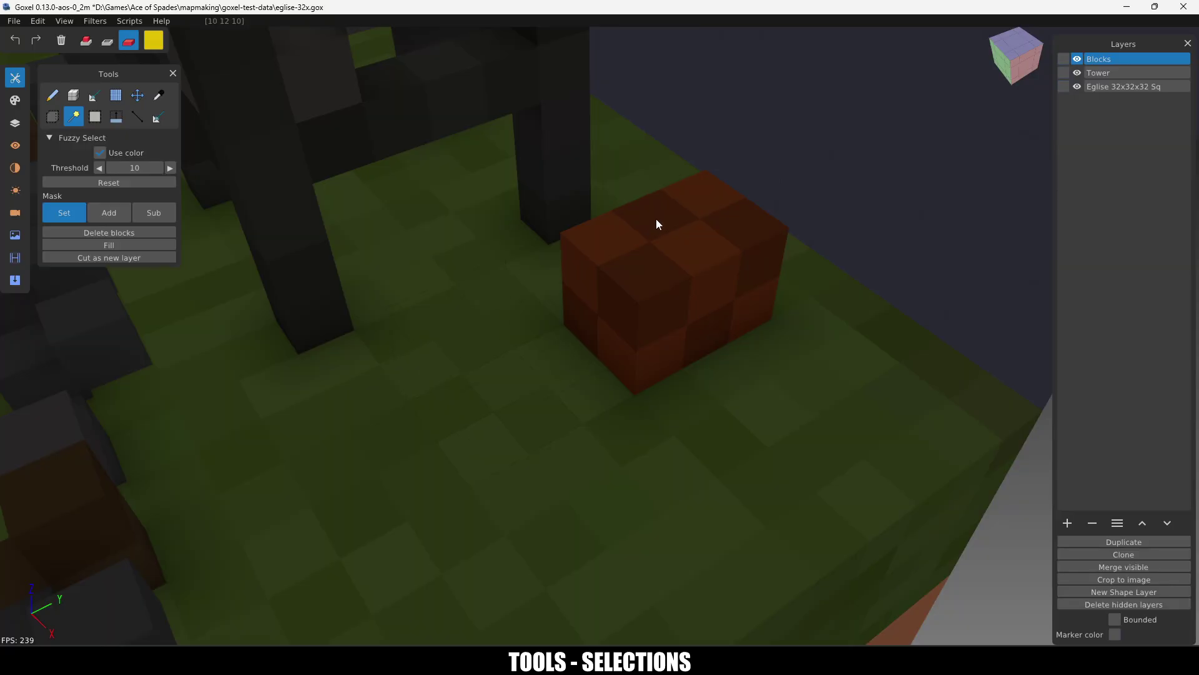
pyautogui.click(134, 231)
# Step: Raise the Fuzzy Select threshold to 22, delete the matching red blocks, and undo all the block deletions
pyautogui.moveTo(134, 167); pyautogui.dragTo(210, 178)
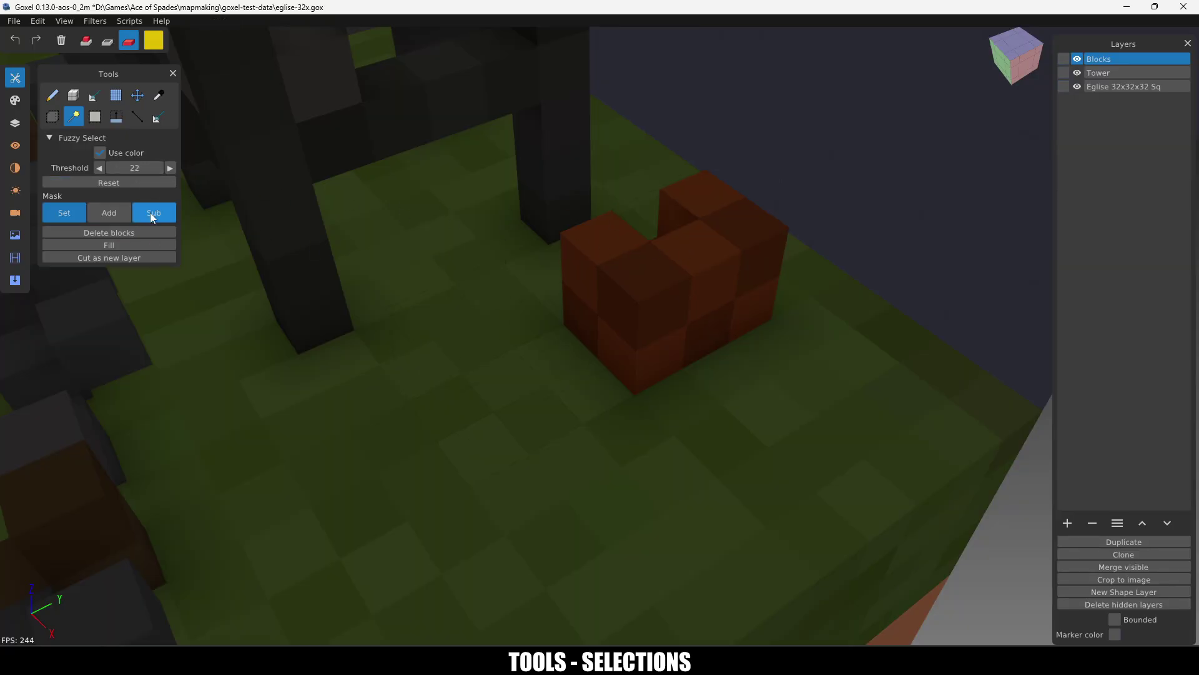
pyautogui.click(115, 233)
pyautogui.hotkey('ctrl', 'z')
pyautogui.hotkey('ctrl', 'z')
pyautogui.hotkey('ctrl', 'z')
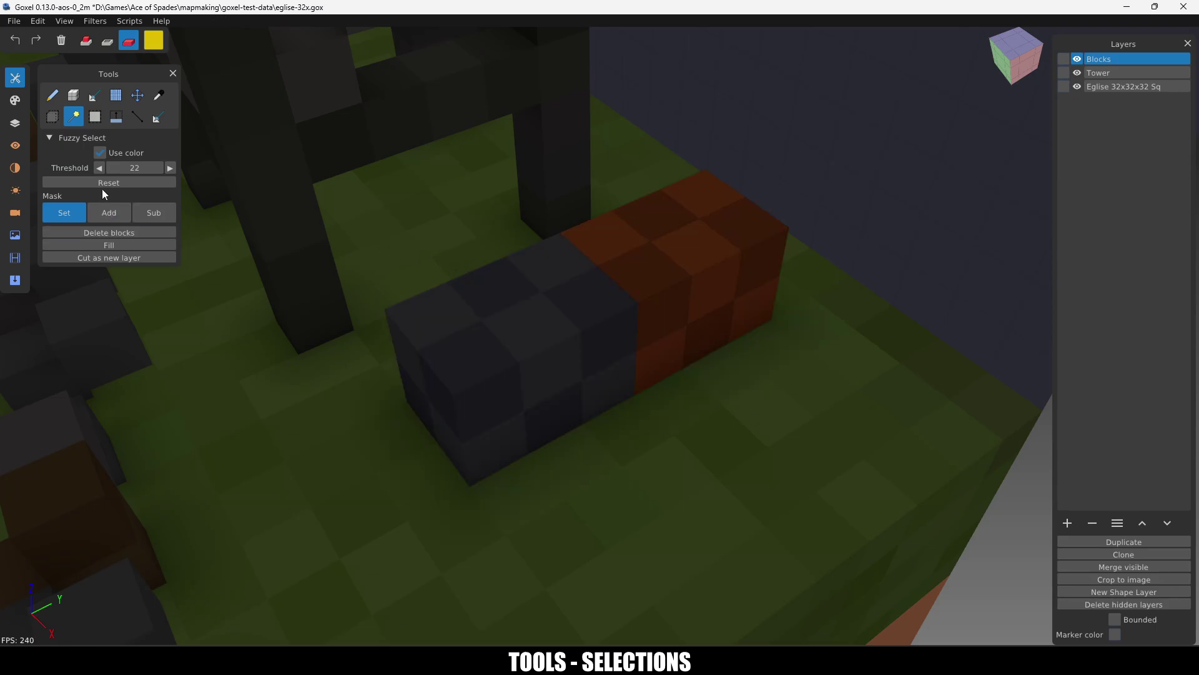
# Step: Use Rect Select to select and delete the outermost grey and red columns of the block row one after another
pyautogui.click(95, 117)
pyautogui.moveTo(277, 271); pyautogui.dragTo(354, 218, button='middle')
pyautogui.moveTo(446, 339); pyautogui.dragTo(471, 416)
pyautogui.click(114, 202)
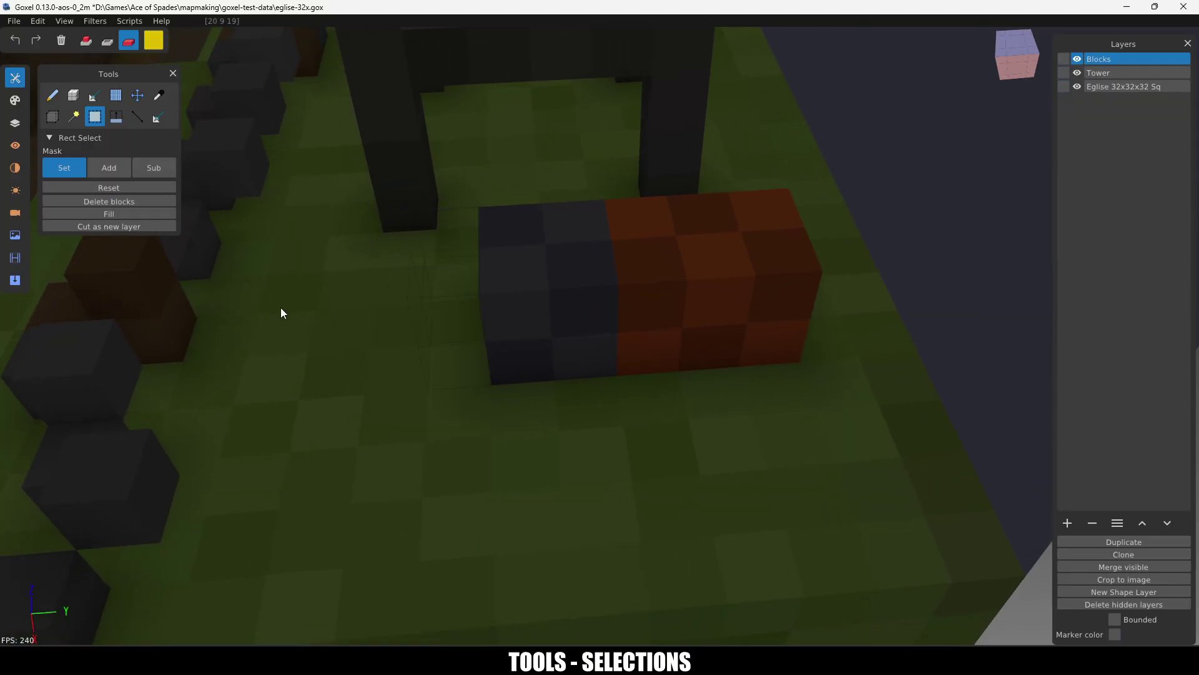
pyautogui.moveTo(784, 228); pyautogui.dragTo(844, 406)
pyautogui.click(137, 201)
pyautogui.moveTo(190, 207); pyautogui.dragTo(499, 172, button='middle')
pyautogui.moveTo(499, 170); pyautogui.dragTo(601, 336)
pyautogui.click(133, 200)
# Step: With the mask mode on Add, rect-select and delete both end columns together, reset the mask and return the mode to Set
pyautogui.moveTo(206, 215); pyautogui.dragTo(507, 291, button='middle')
pyautogui.click(110, 168)
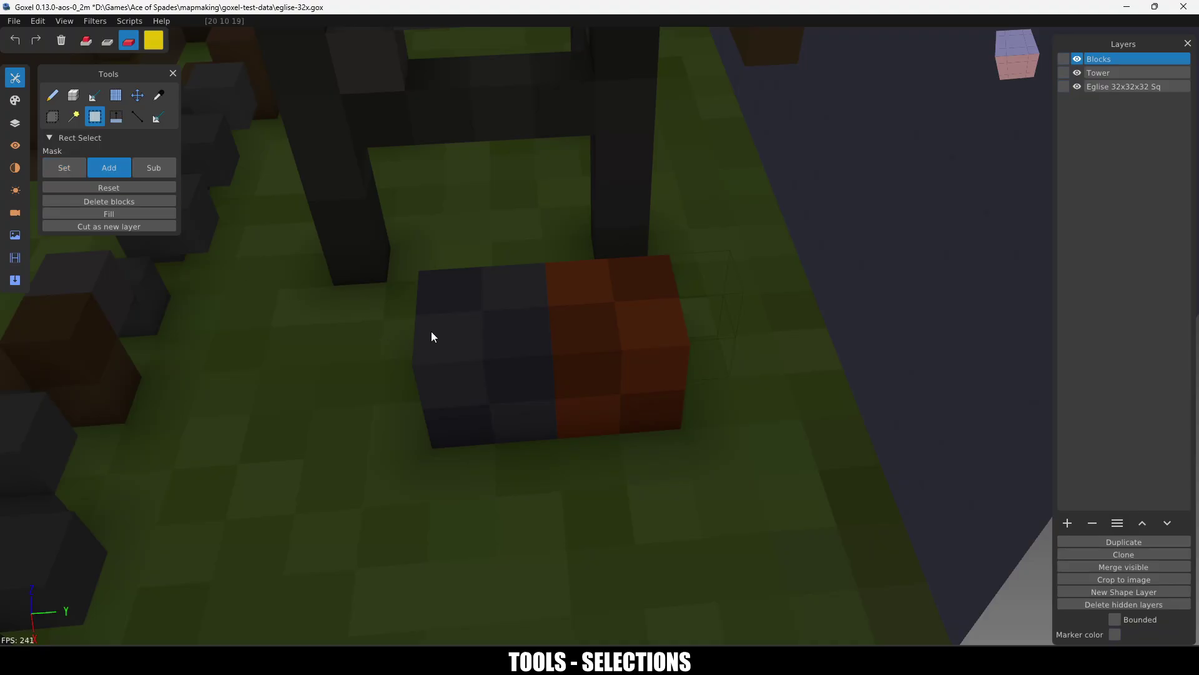
pyautogui.moveTo(456, 382); pyautogui.dragTo(470, 489)
pyautogui.moveTo(637, 248); pyautogui.dragTo(724, 463)
pyautogui.click(120, 202)
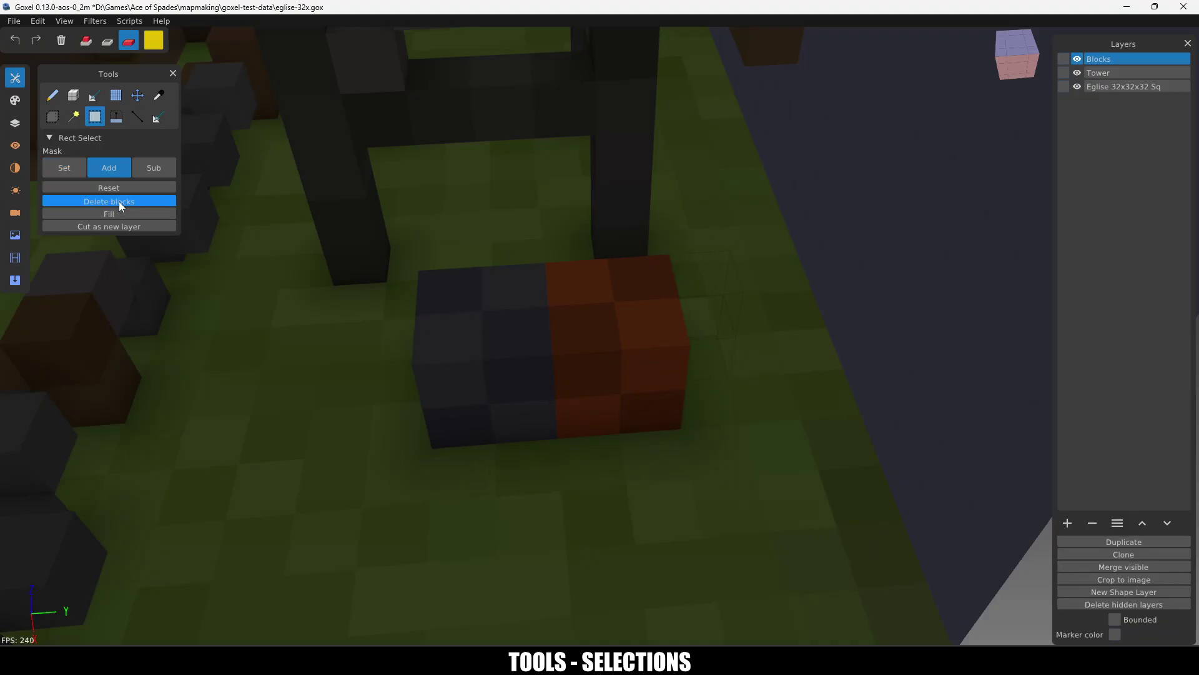
pyautogui.click(112, 189)
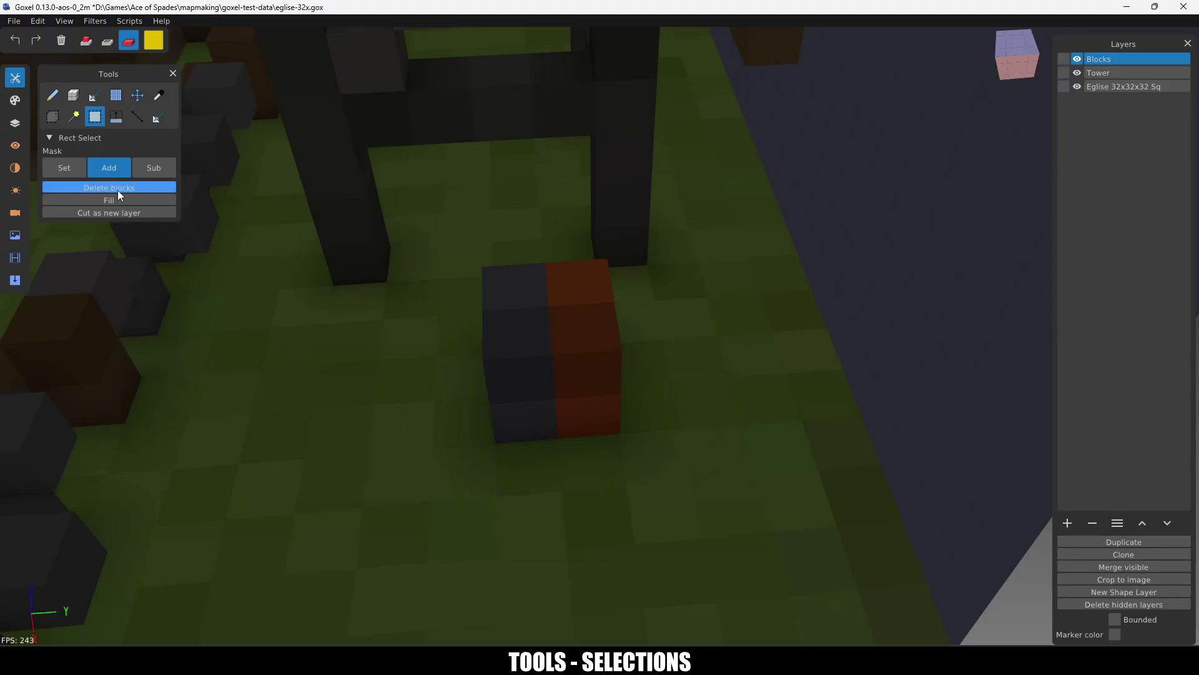
pyautogui.click(70, 170)
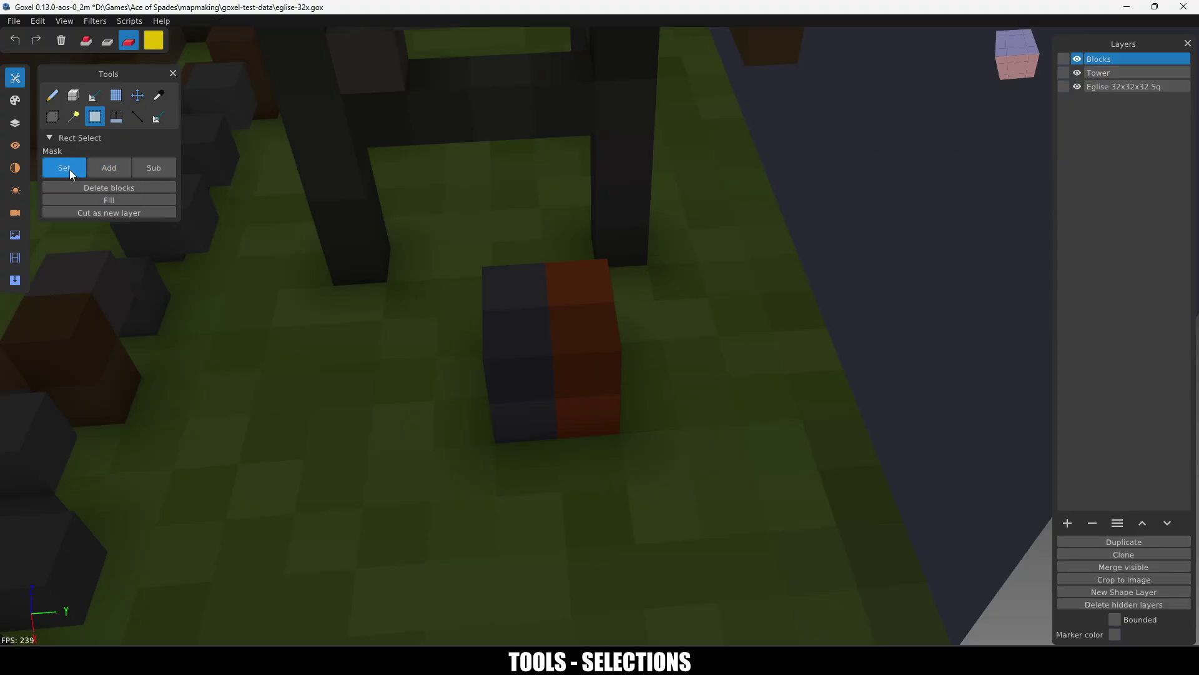
# Step: Fuzzy-select the remaining cube, draw a 1 × 2 × 1 voxel box selection beside it, and fill with yellow
pyautogui.click(74, 118)
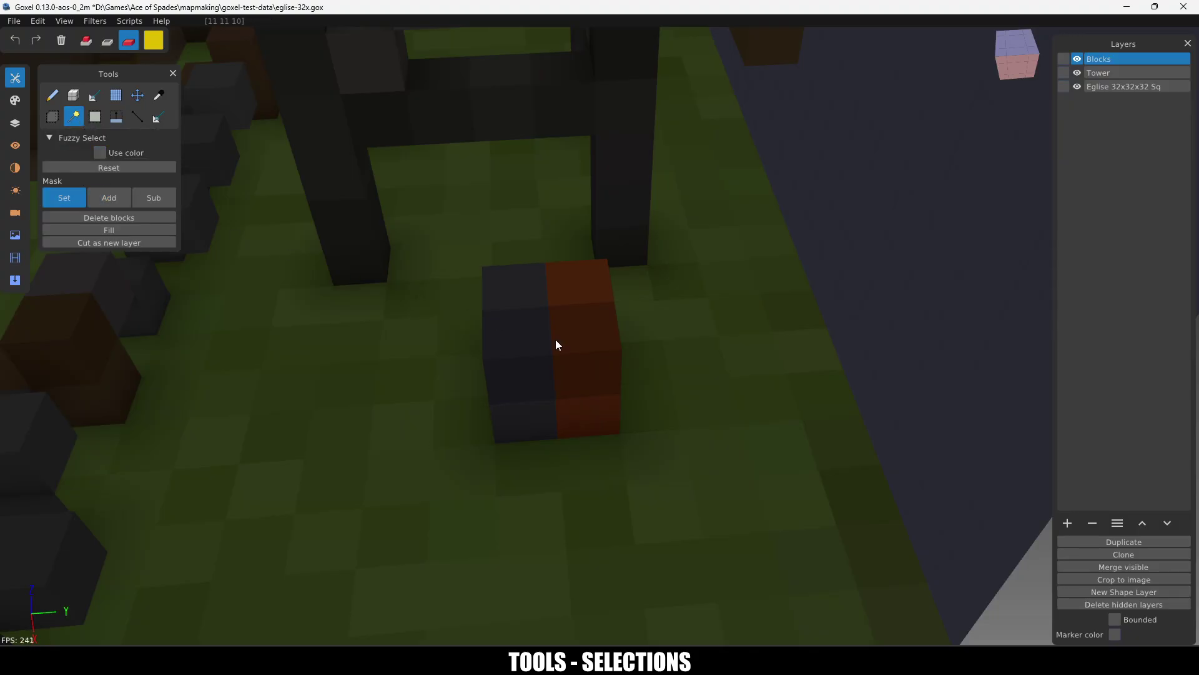
pyautogui.click(52, 117)
pyautogui.moveTo(624, 300); pyautogui.dragTo(627, 511, button='middle')
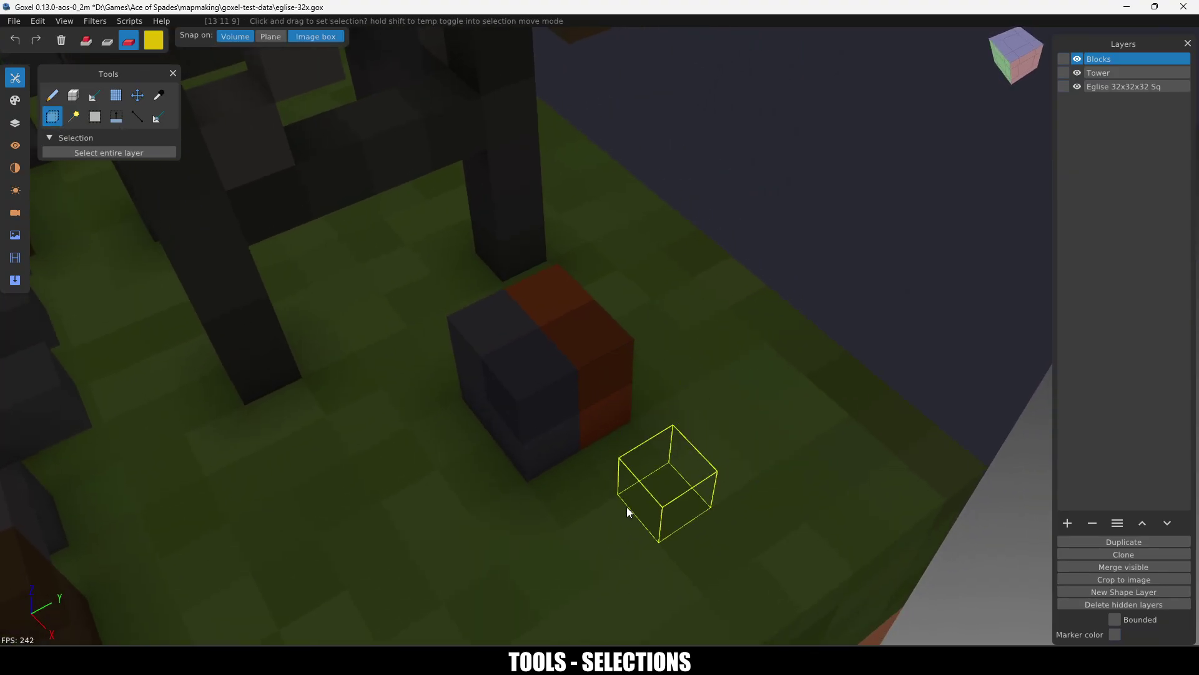
pyautogui.moveTo(628, 511); pyautogui.dragTo(668, 499)
pyautogui.moveTo(409, 481); pyautogui.dragTo(462, 407, button='middle')
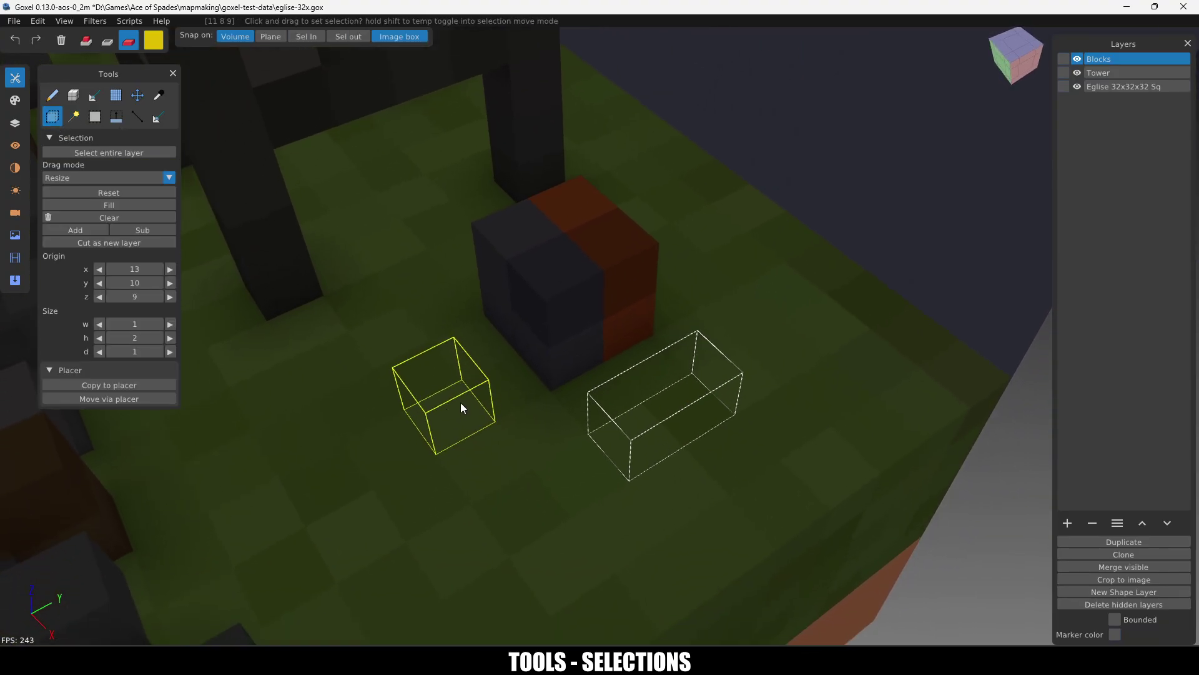
pyautogui.click(111, 205)
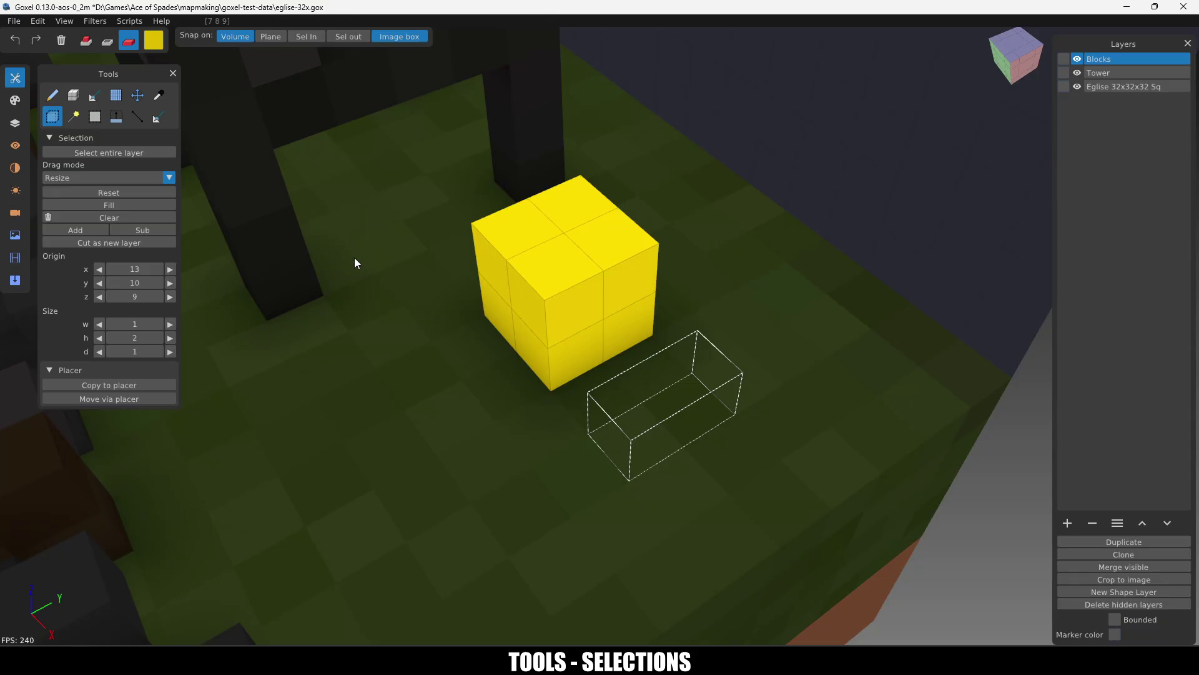
# Step: Reset the Fuzzy Select mask and the box selection beside the yellow cube
pyautogui.click(76, 118)
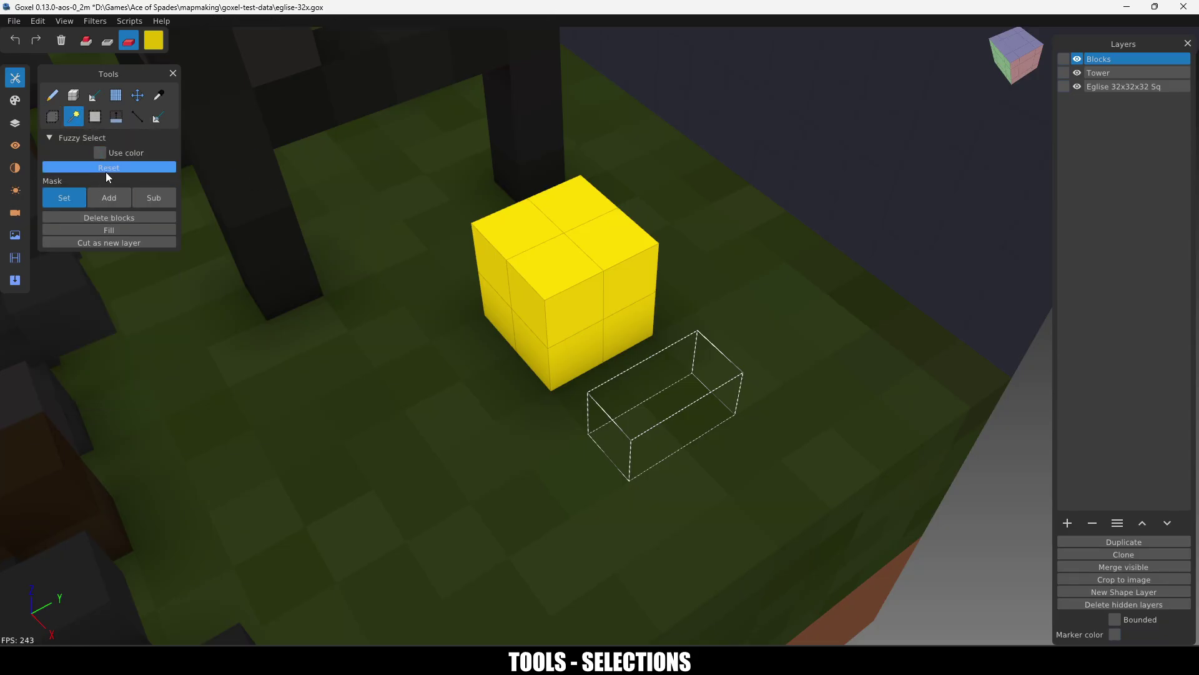
pyautogui.click(52, 116)
pyautogui.click(114, 191)
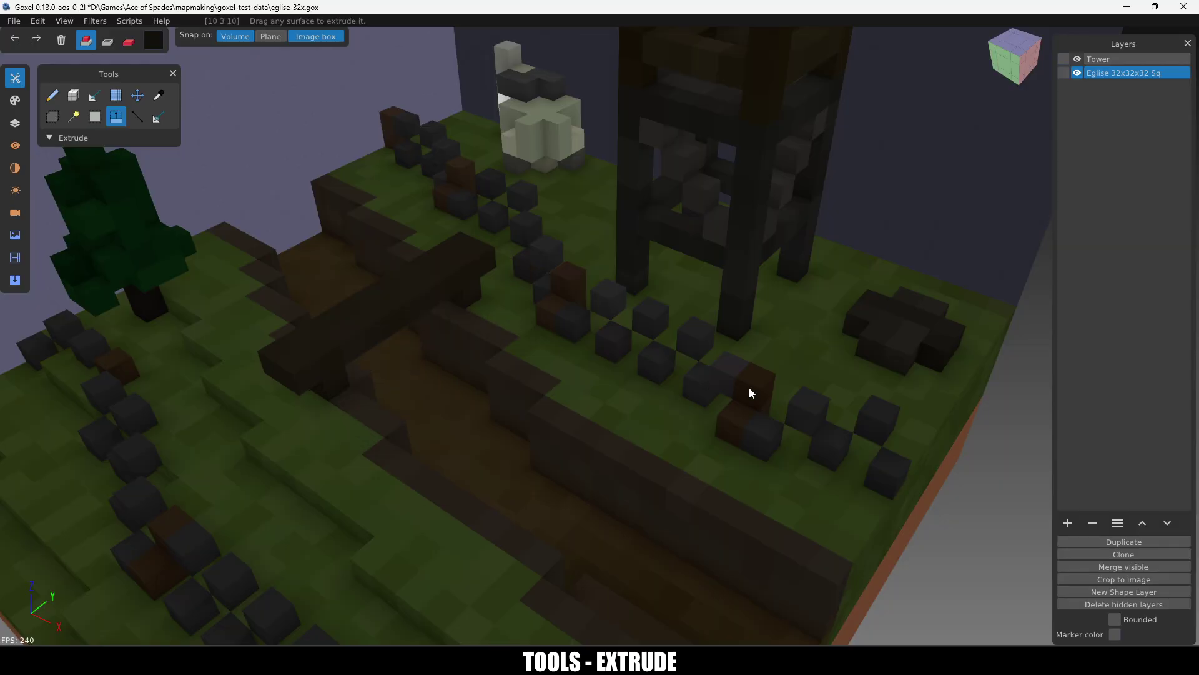
# Step: Extrude the dark shape beside the tower downward to carve a hole into the ground
pyautogui.moveTo(895, 332); pyautogui.dragTo(838, 444)
pyautogui.moveTo(892, 372); pyautogui.dragTo(828, 457)
pyautogui.moveTo(811, 489)
pyautogui.mouseDown(button='middle')
pyautogui.moveTo(819, 414)
pyautogui.moveTo(719, 428)
pyautogui.mouseUp(button='middle')
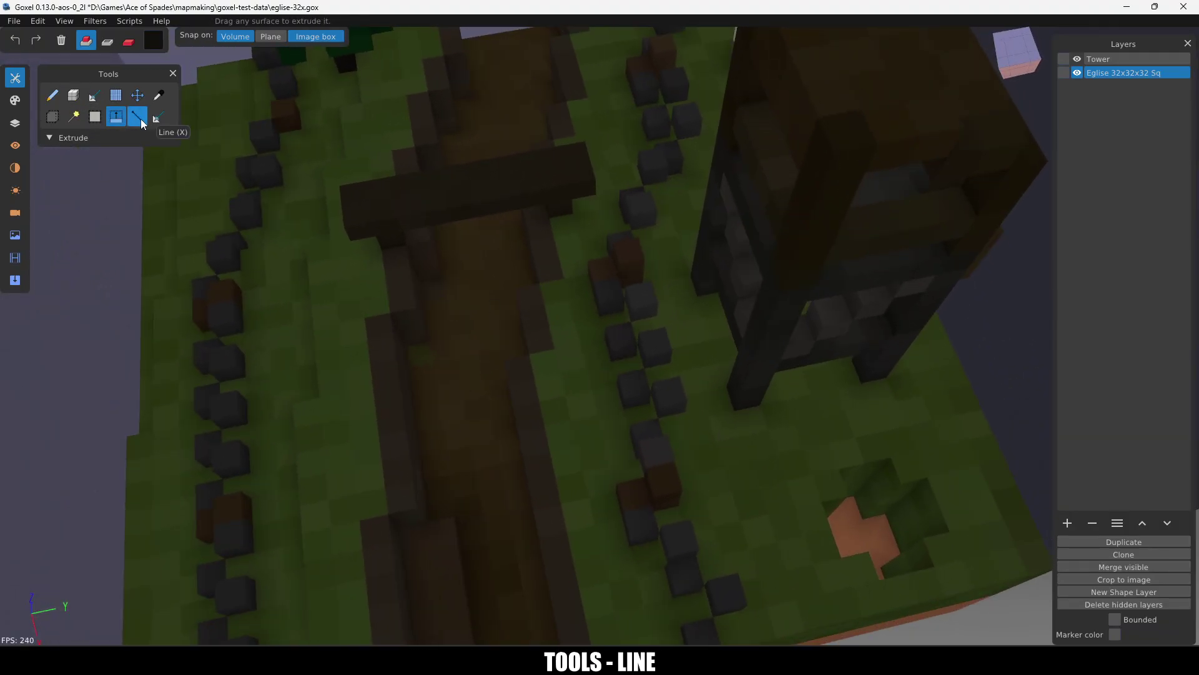
# Step: Draw connected straight lines of dark voxels across the grass near the hole using the Brush's line mode
pyautogui.click(54, 96)
pyautogui.click(728, 442)
pyautogui.keyDown('shift'); pyautogui.click(892, 419); pyautogui.keyUp('shift')
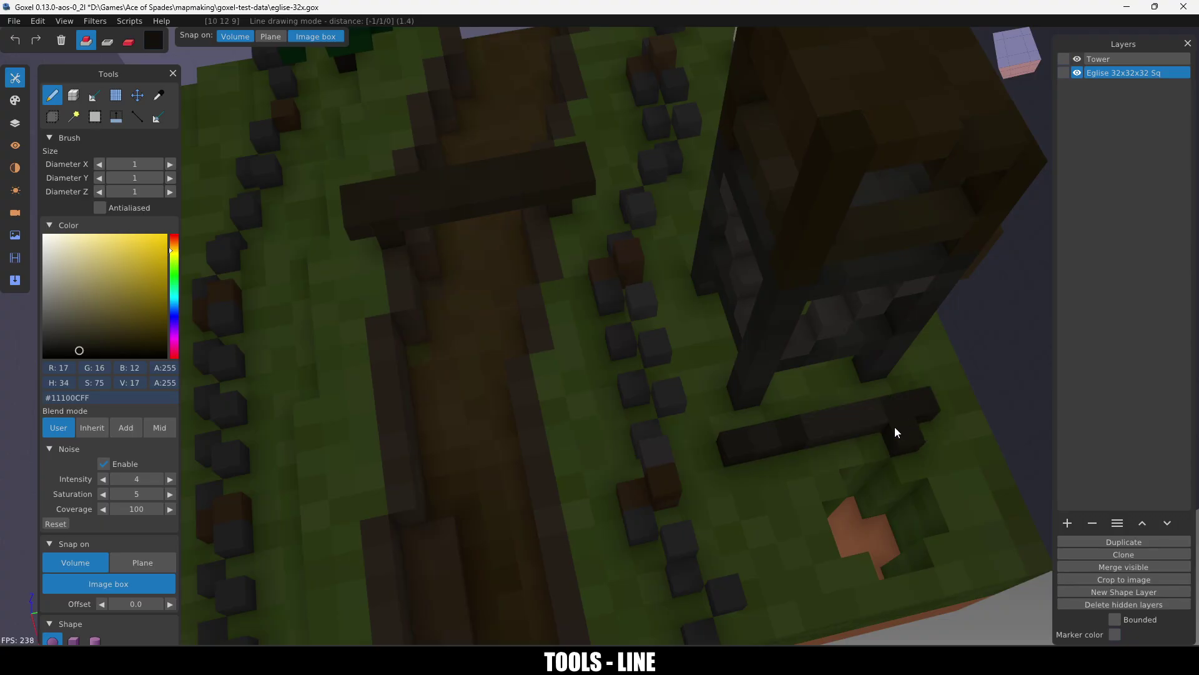
pyautogui.keyDown('shift'); pyautogui.click(763, 539); pyautogui.keyUp('shift')
pyautogui.keyDown('shift'); pyautogui.click(951, 485); pyautogui.keyUp('shift')
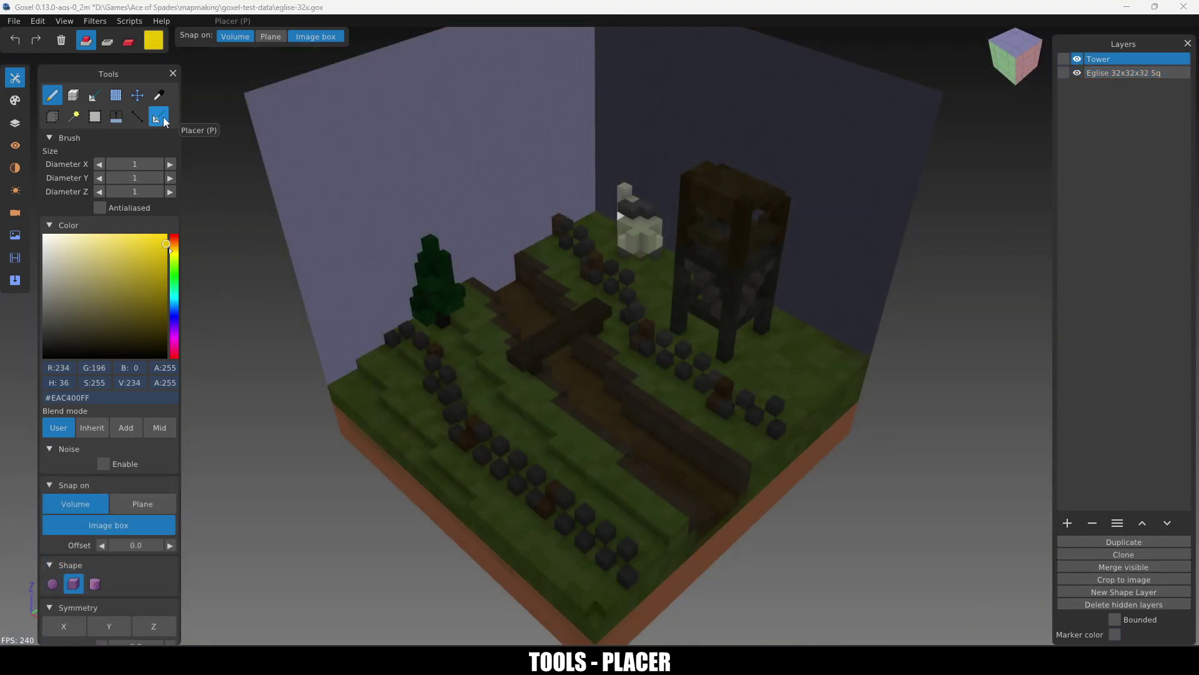
# Step: Import a tree model into the Placer and place two trees on the Eglise 32x32x32 Sq layer beside the path
pyautogui.click(164, 120)
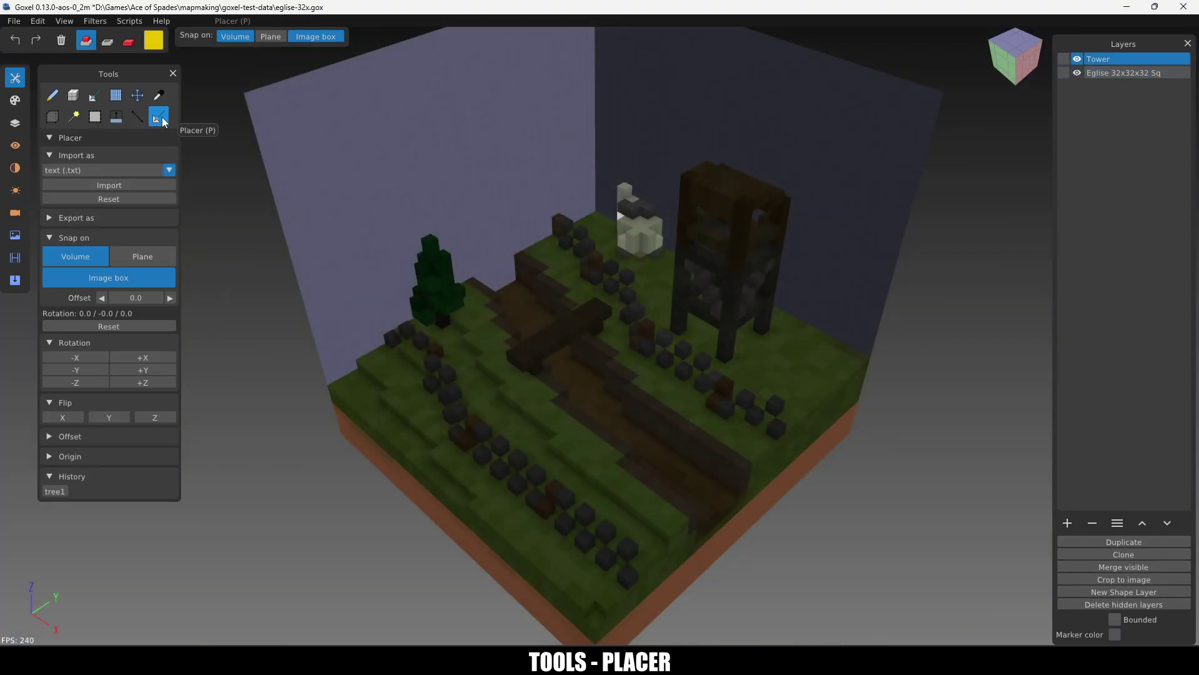
pyautogui.click(74, 185)
pyautogui.doubleClick(495, 134)
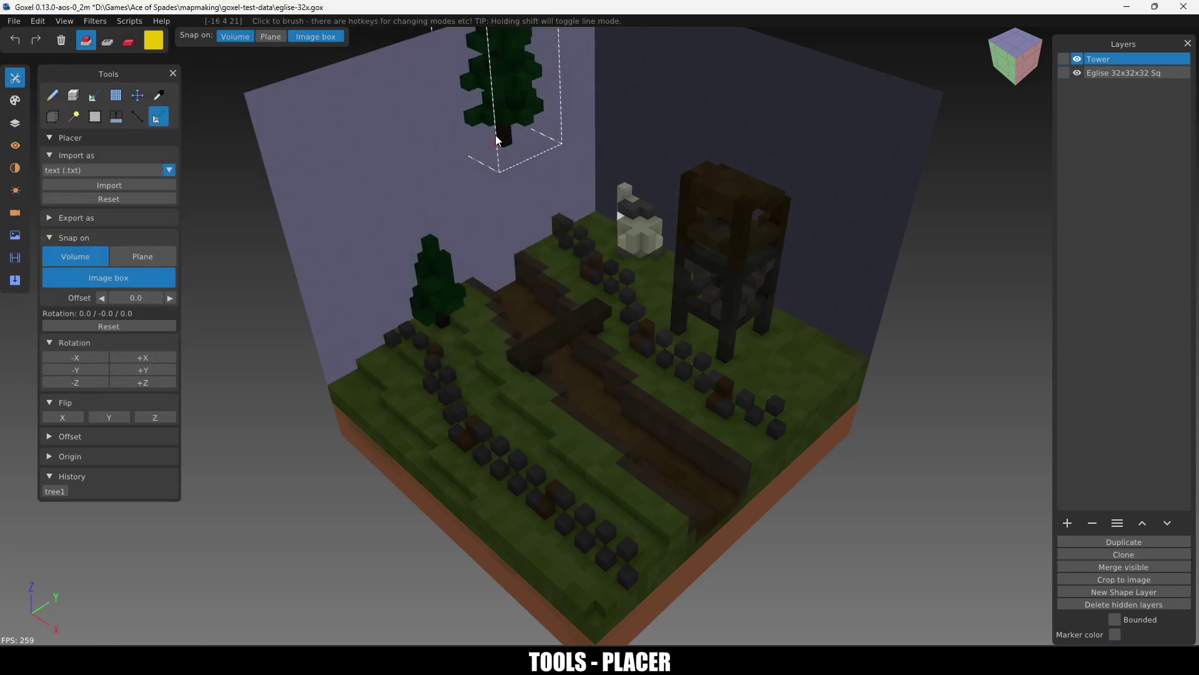
pyautogui.click(1107, 74)
pyautogui.click(403, 392)
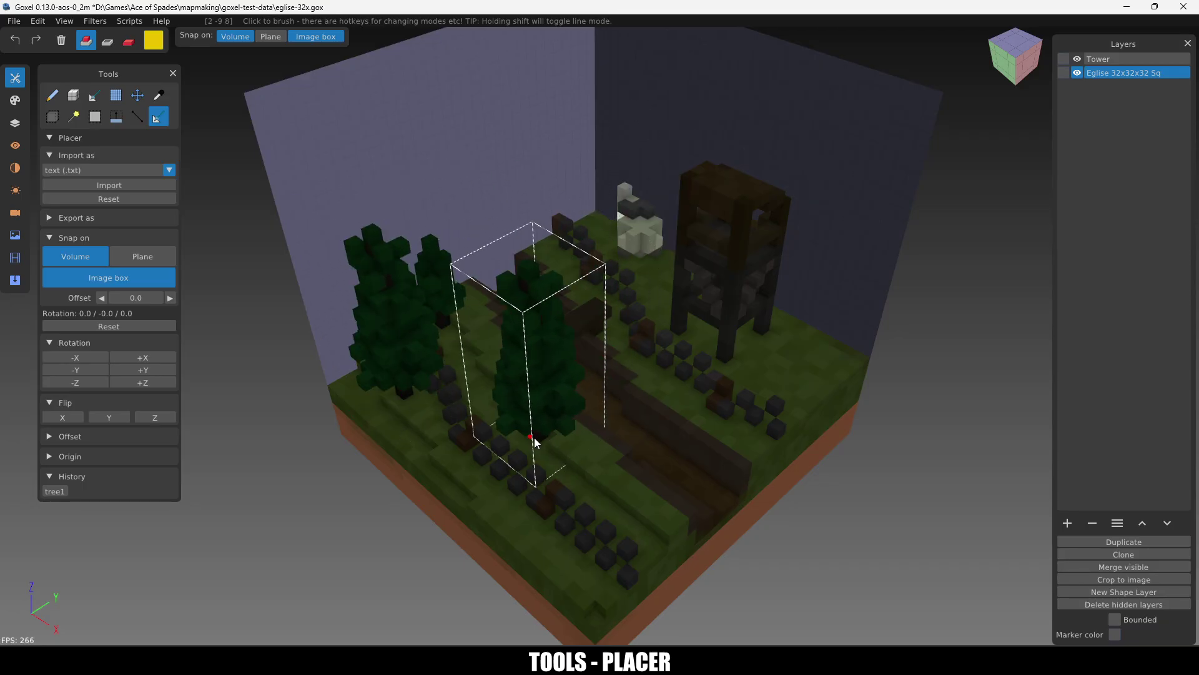
pyautogui.click(527, 392)
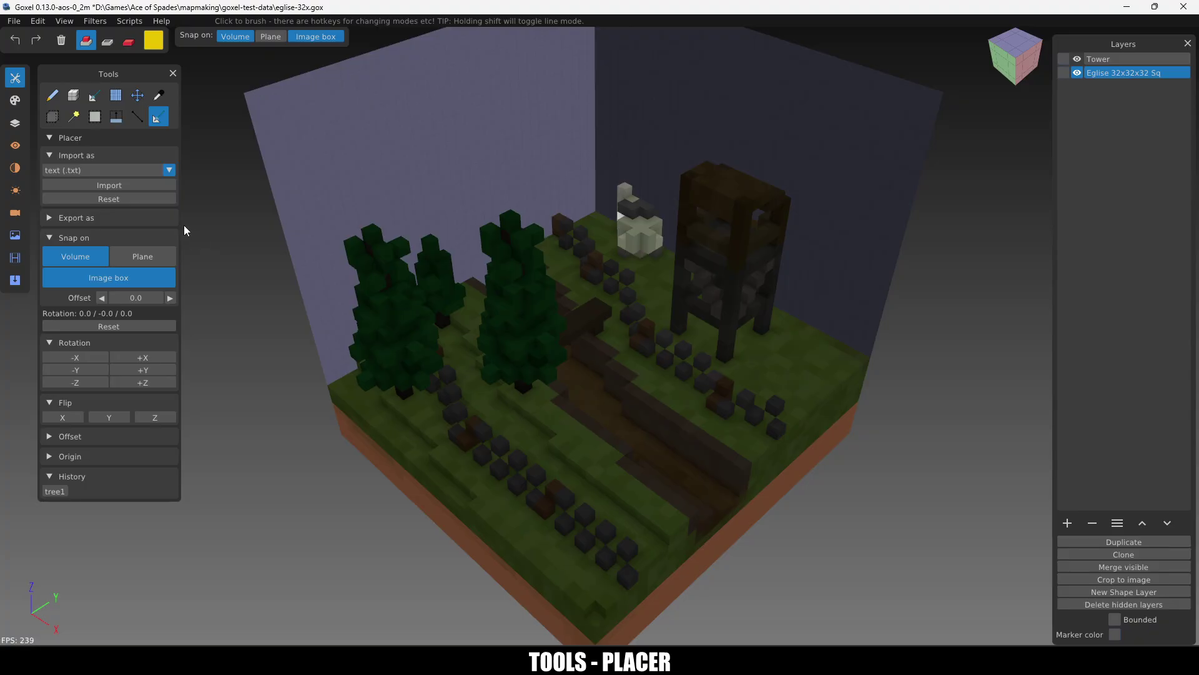
pyautogui.click(128, 170)
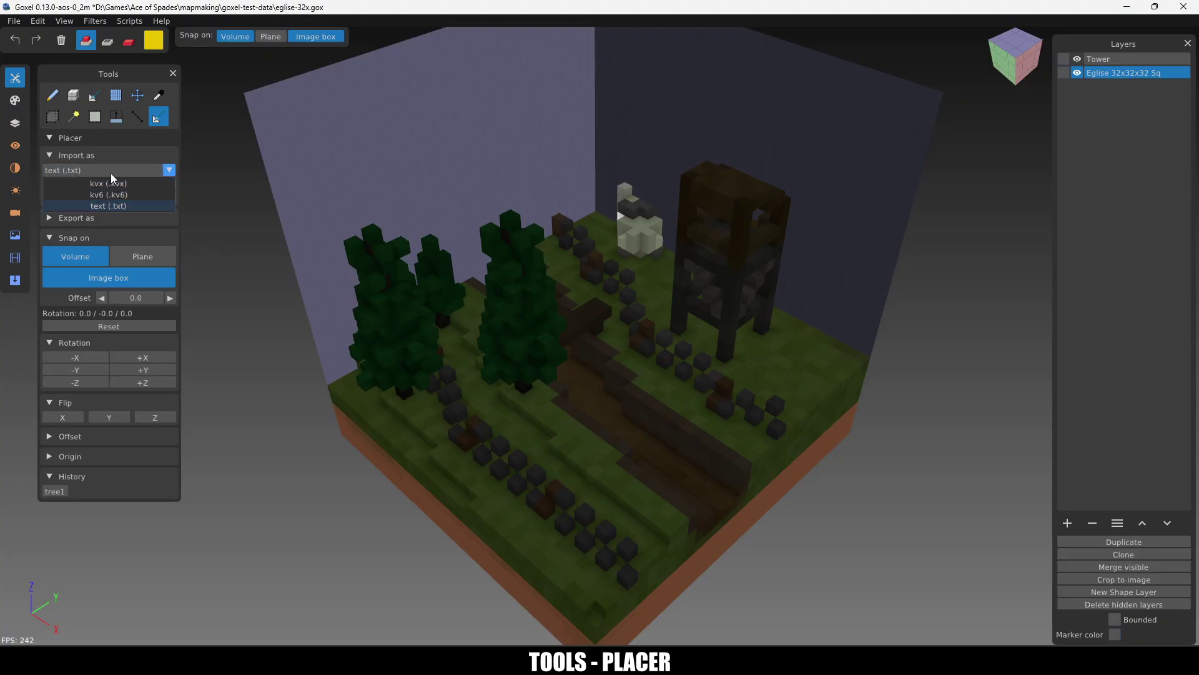
pyautogui.click(111, 175)
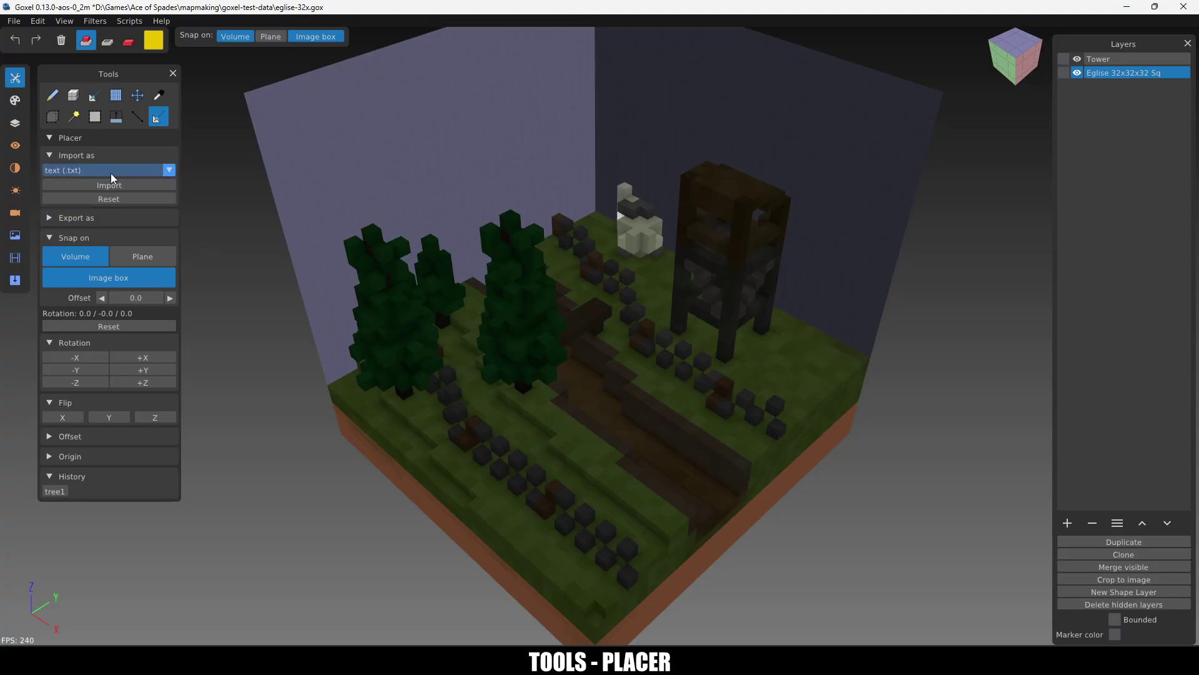
# Step: On the Tower layer, draw a 12 × 9 × 16 selection box around the tower and copy its contents to the Placer
pyautogui.click(53, 117)
pyautogui.click(1108, 58)
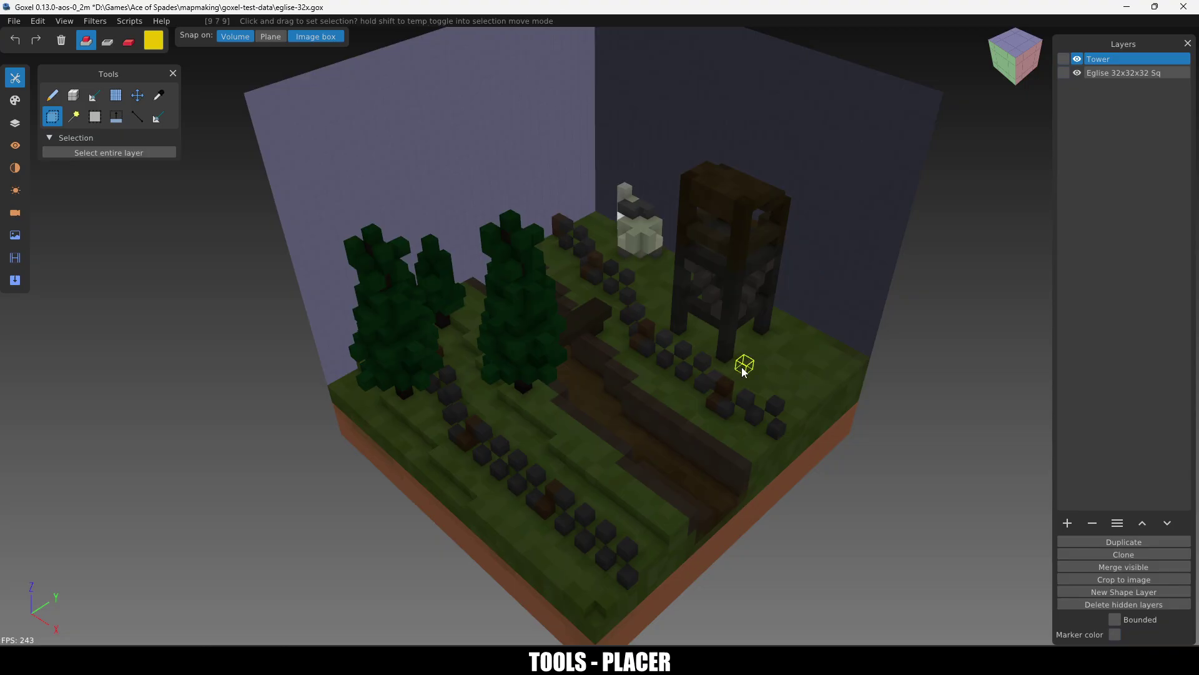
pyautogui.moveTo(744, 361); pyautogui.dragTo(725, 117)
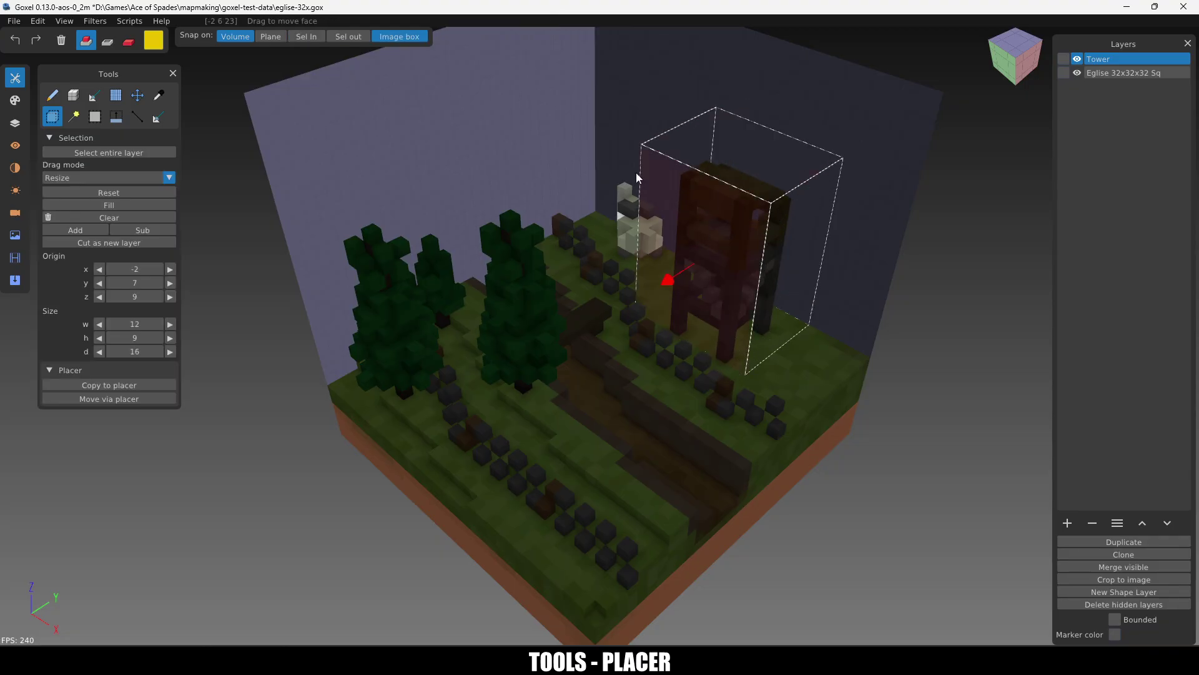
pyautogui.click(98, 385)
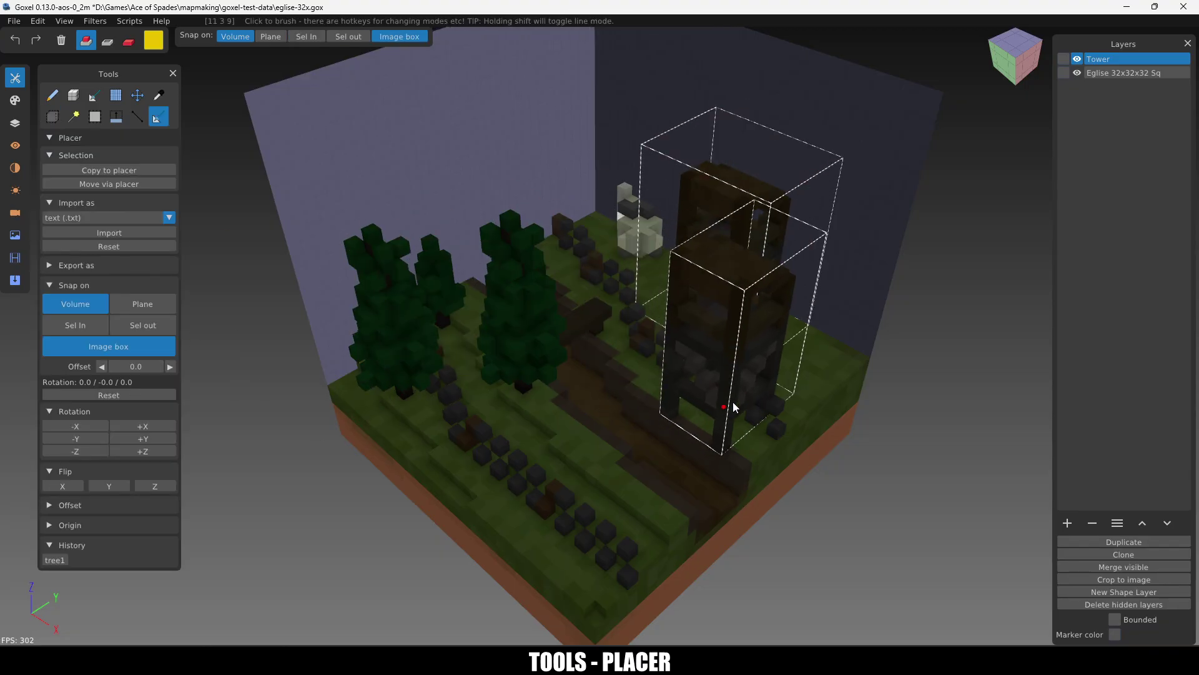
# Step: Move the selected tower via the Placer and set it down nearer the outer corner of the grass
pyautogui.click(52, 117)
pyautogui.click(100, 385)
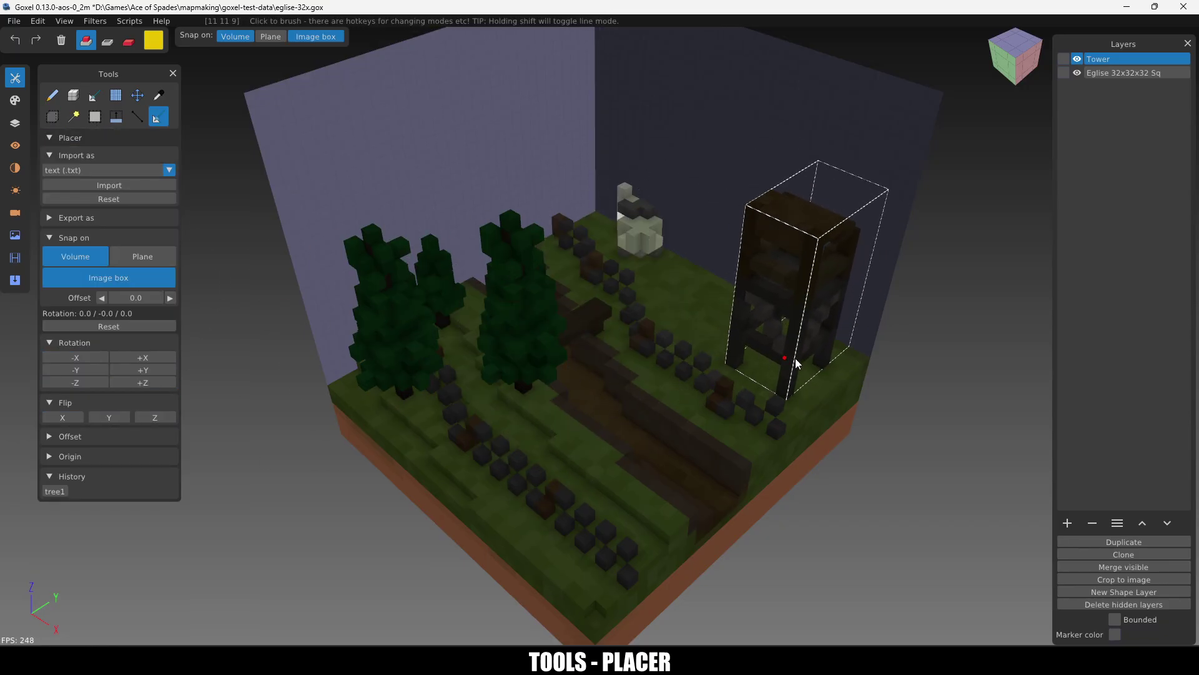
pyautogui.click(797, 359)
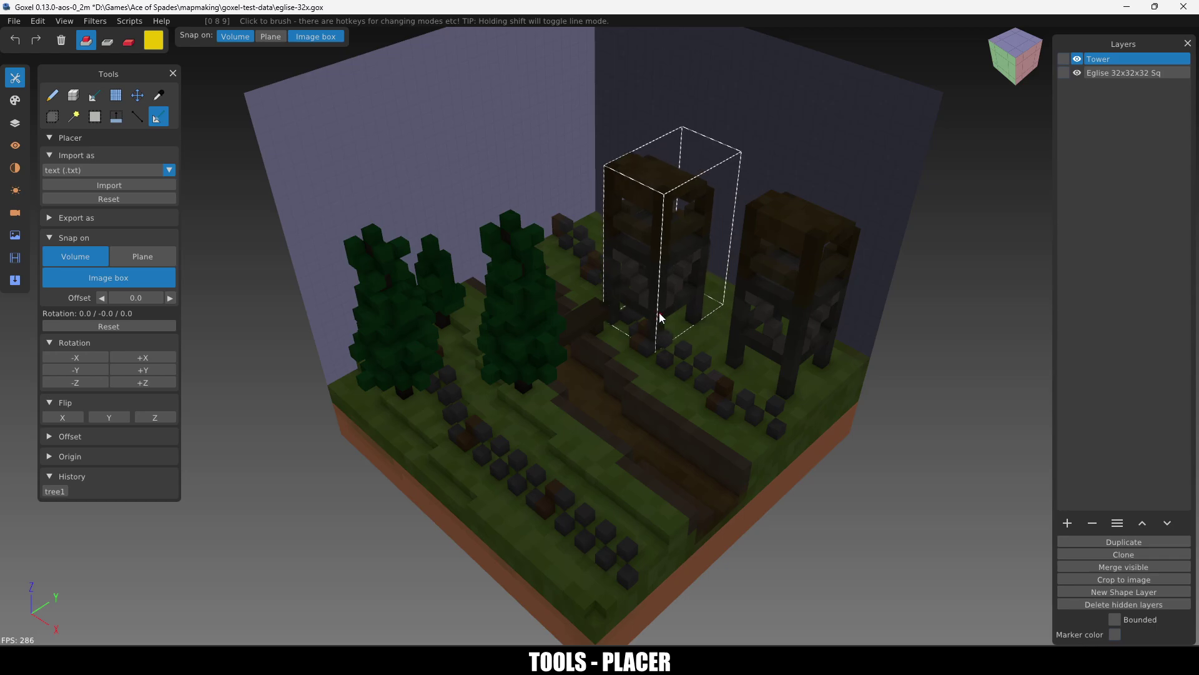
# Step: Rotate the Placer's tower to 90 degrees about Z and place a copy beside the moved tower
pyautogui.click(96, 216)
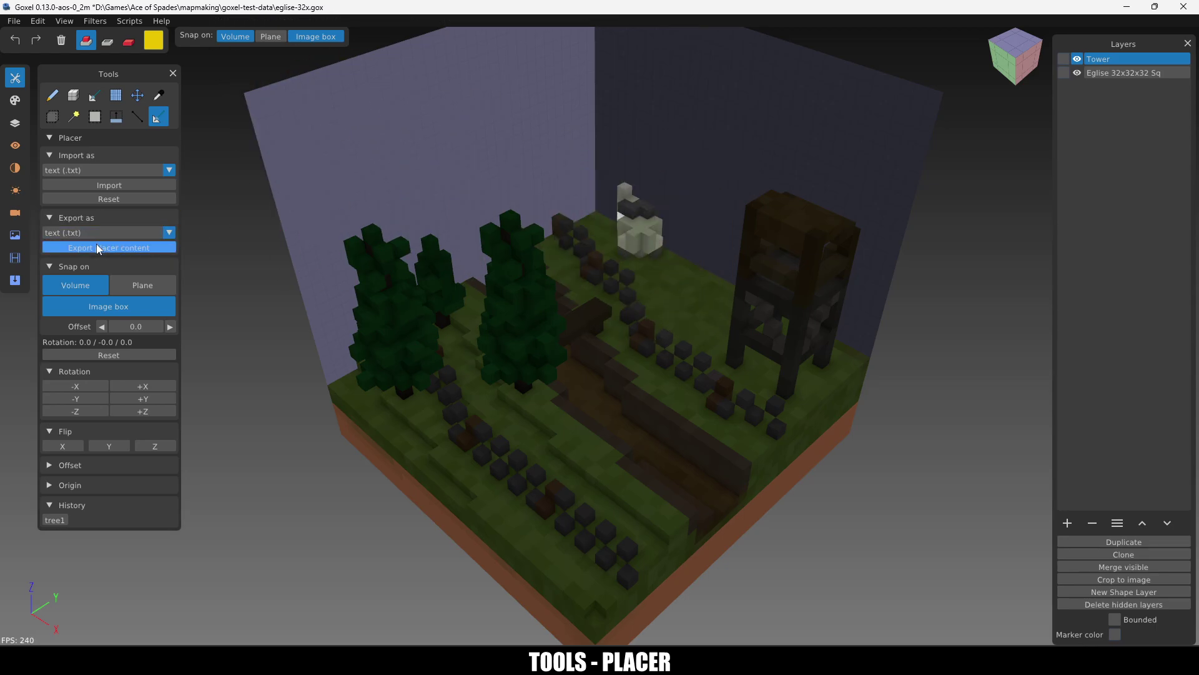
pyautogui.click(92, 218)
pyautogui.click(141, 383)
pyautogui.click(142, 383)
pyautogui.click(142, 383)
pyautogui.click(141, 383)
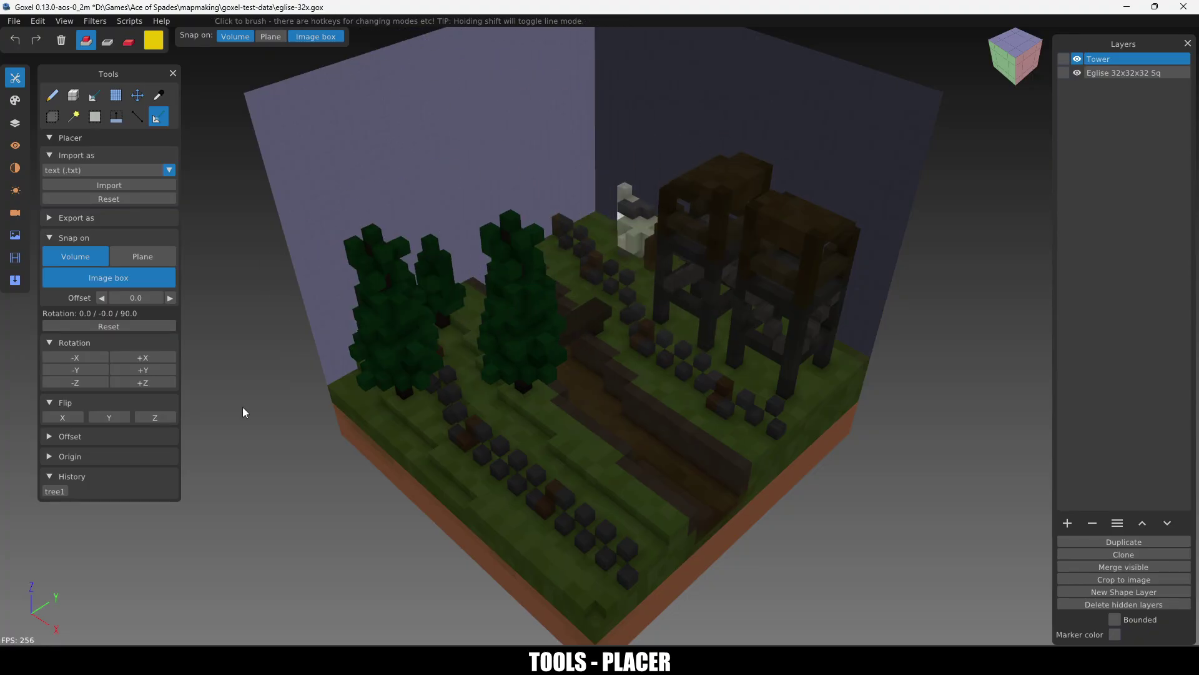
# Step: Recall tree1 from the Placer history and place it on the grass between the row of dark blocks and the path
pyautogui.click(56, 492)
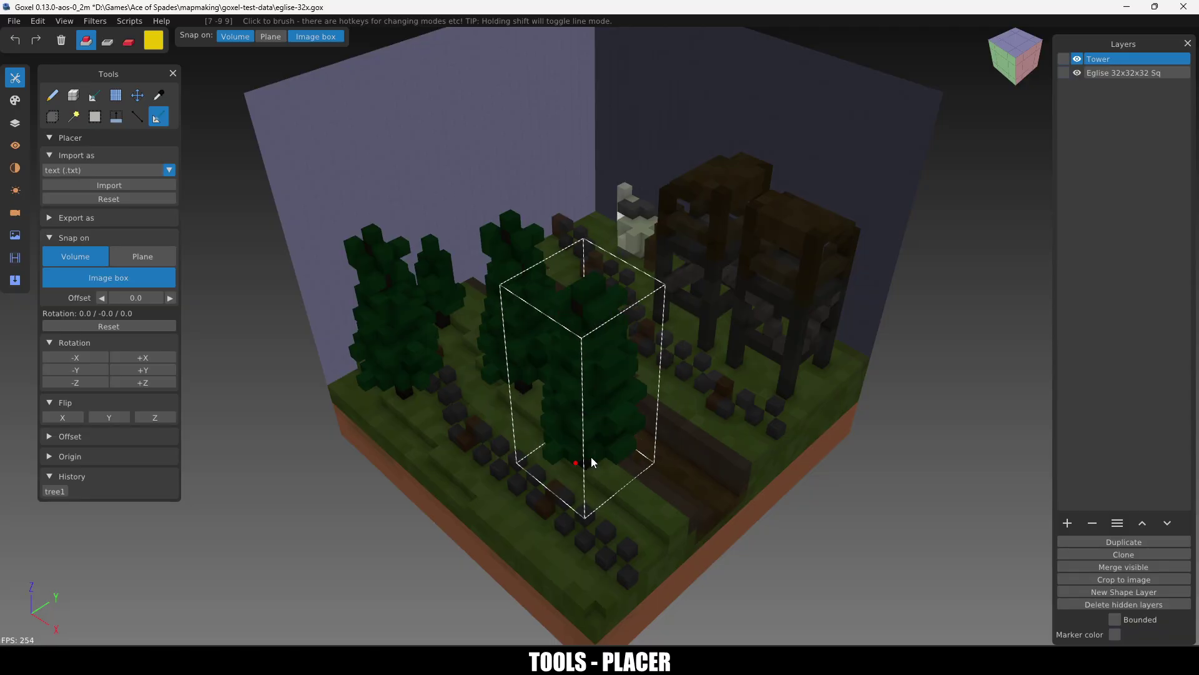
pyautogui.click(592, 459)
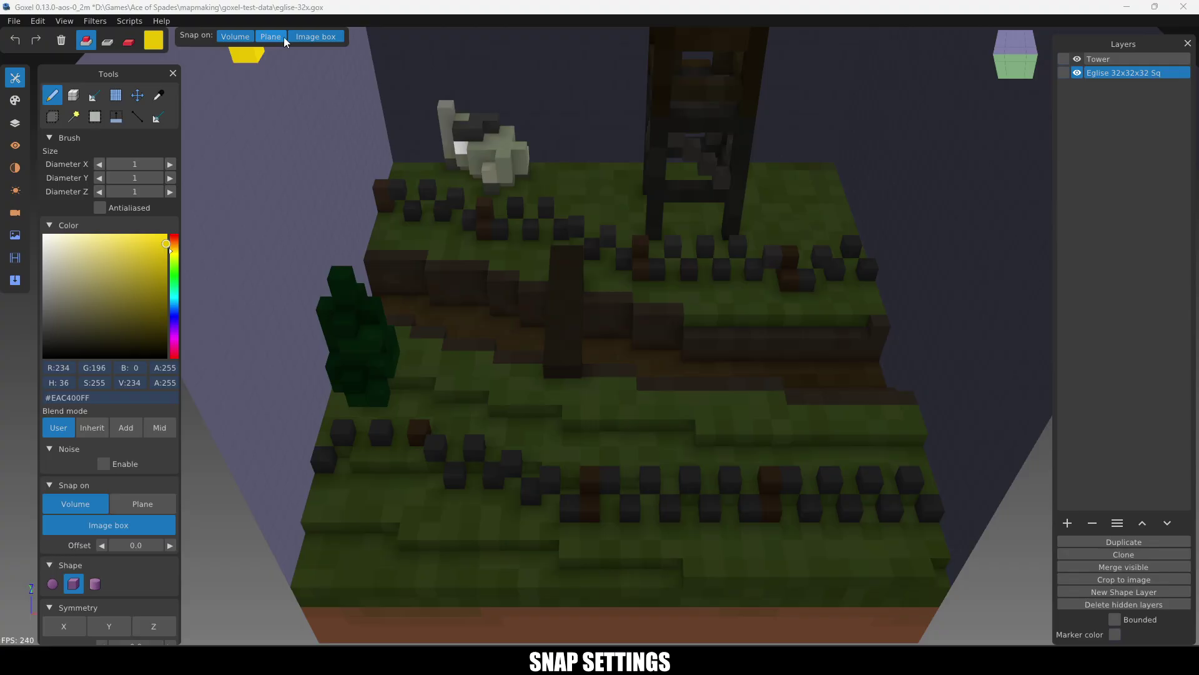
# Step: Try switching the Brush's Volume and Image box snapping off and back on, one at a time
pyautogui.click(80, 501)
pyautogui.click(84, 505)
pyautogui.click(103, 525)
pyautogui.click(103, 525)
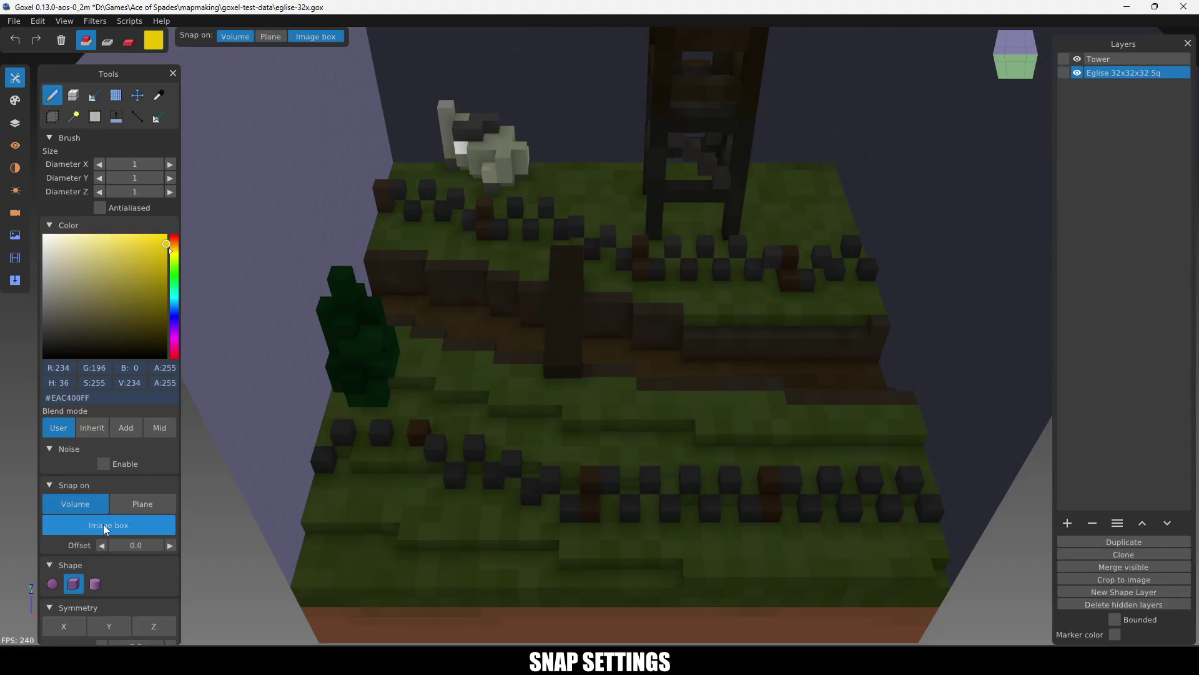
pyautogui.click(71, 526)
pyautogui.click(73, 526)
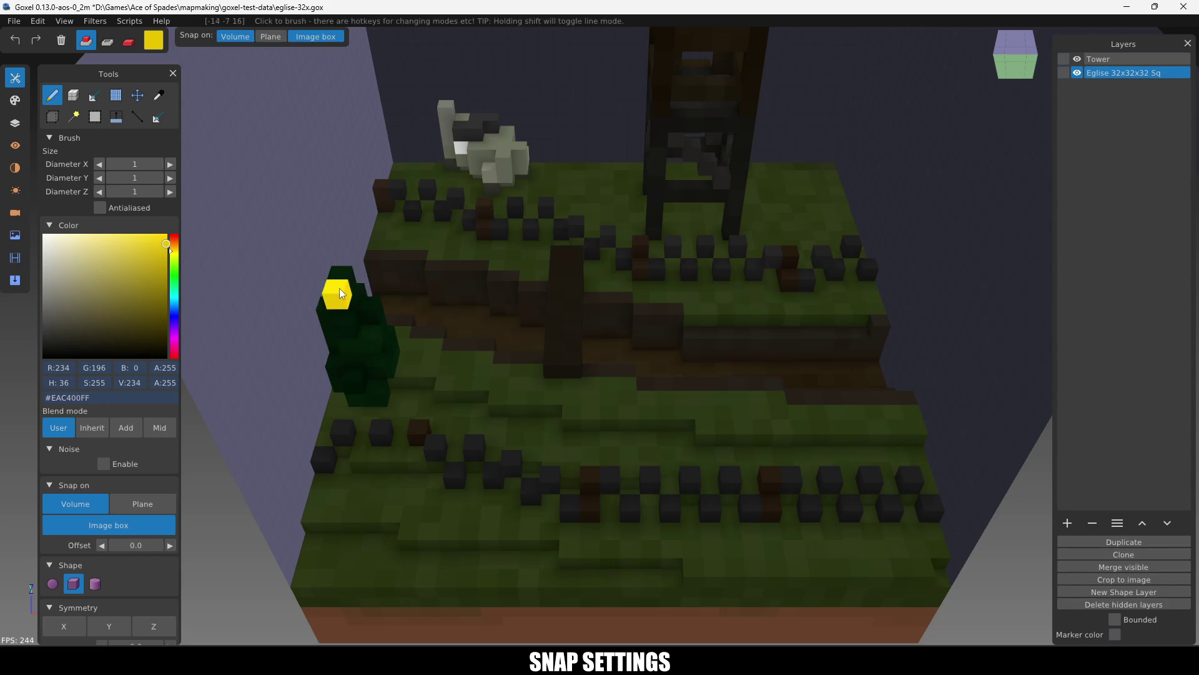
pyautogui.click(237, 38)
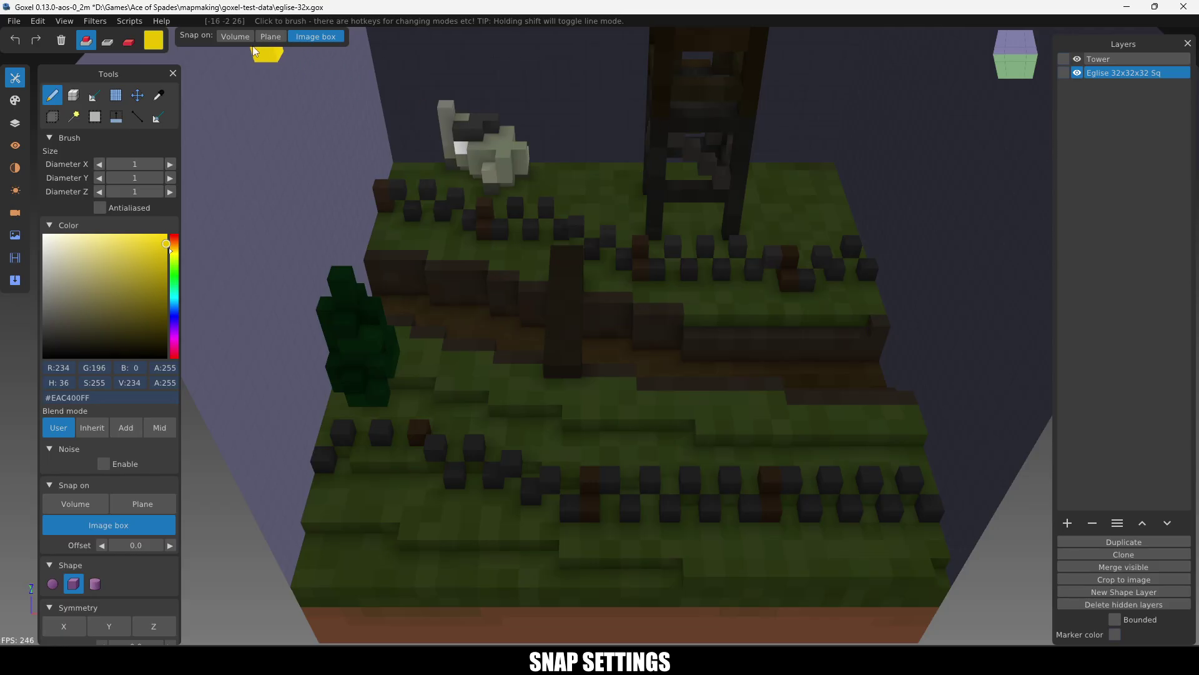
pyautogui.click(236, 37)
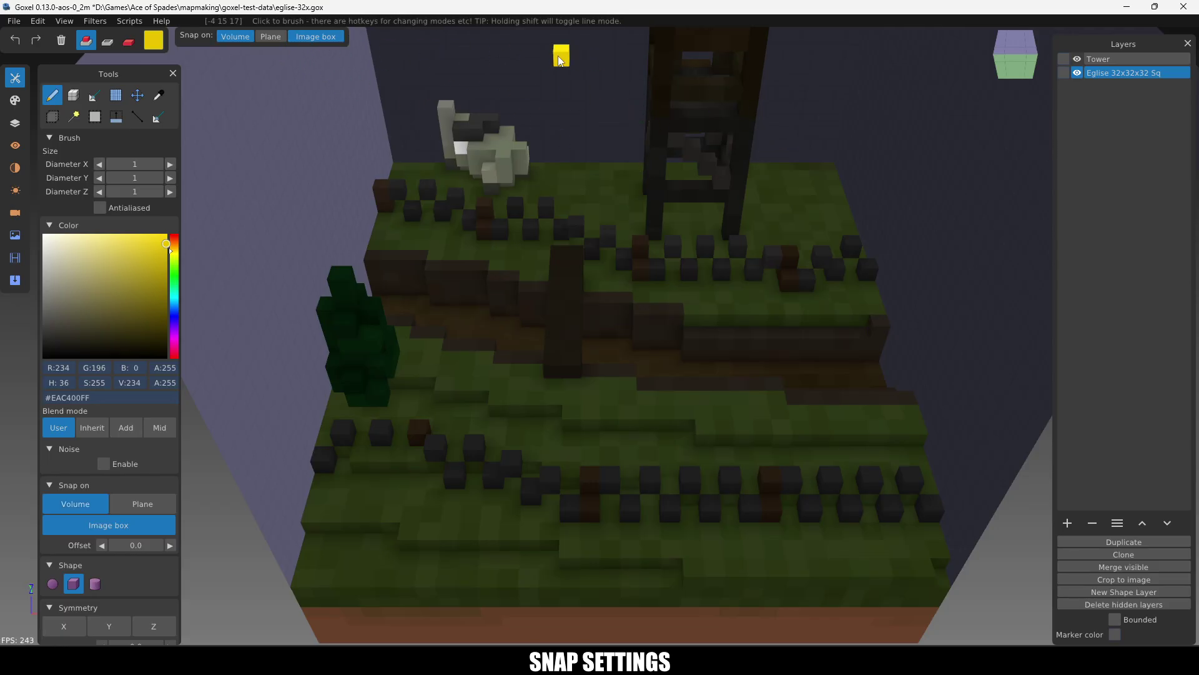
pyautogui.click(313, 38)
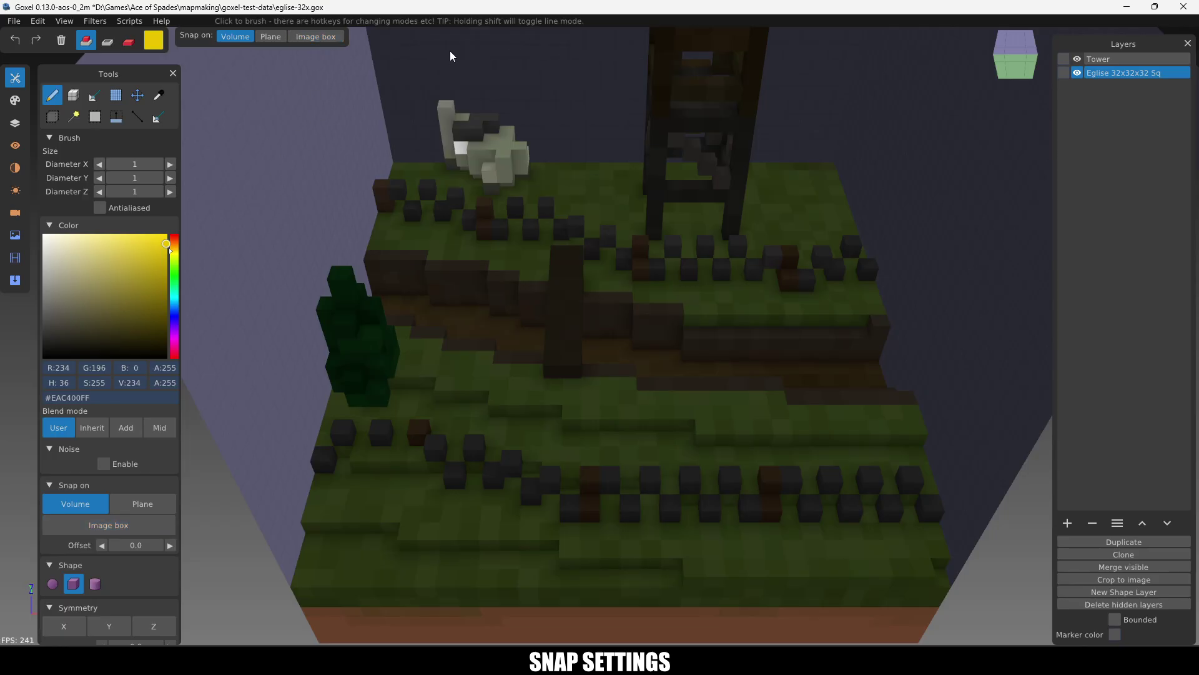
pyautogui.click(316, 37)
# Step: Make the Brush snap only to the plane and paint a yellow voxel at the plane's far corner
pyautogui.click(271, 37)
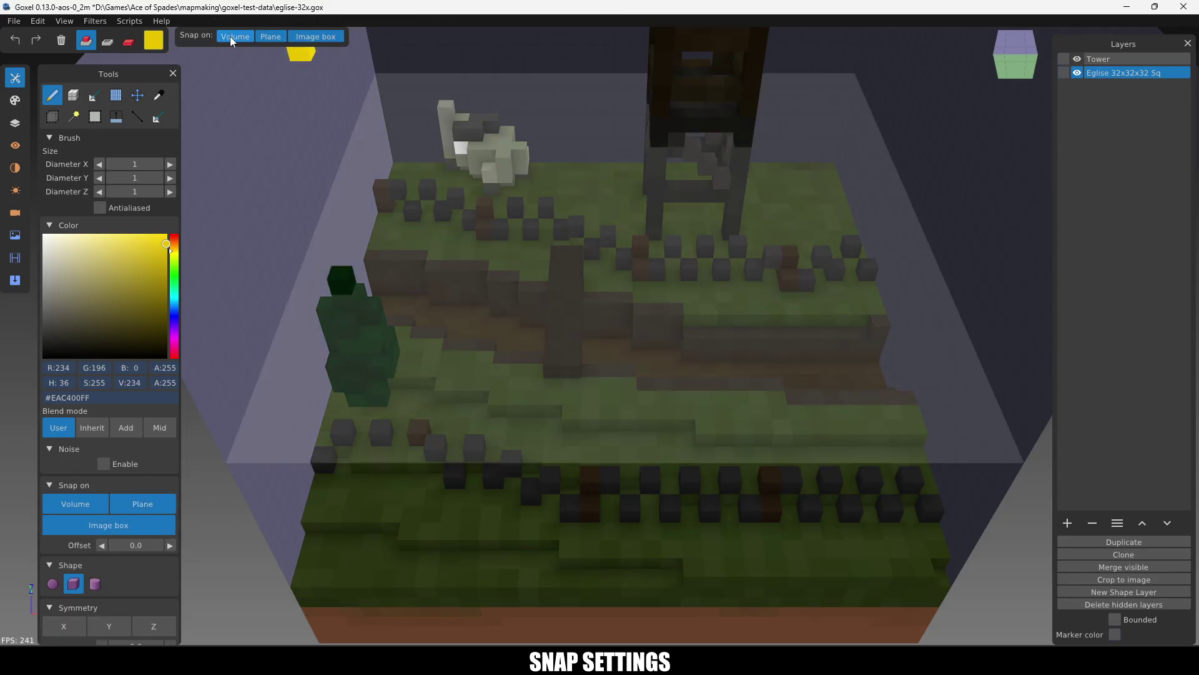
pyautogui.click(232, 37)
pyautogui.click(315, 37)
pyautogui.click(115, 95)
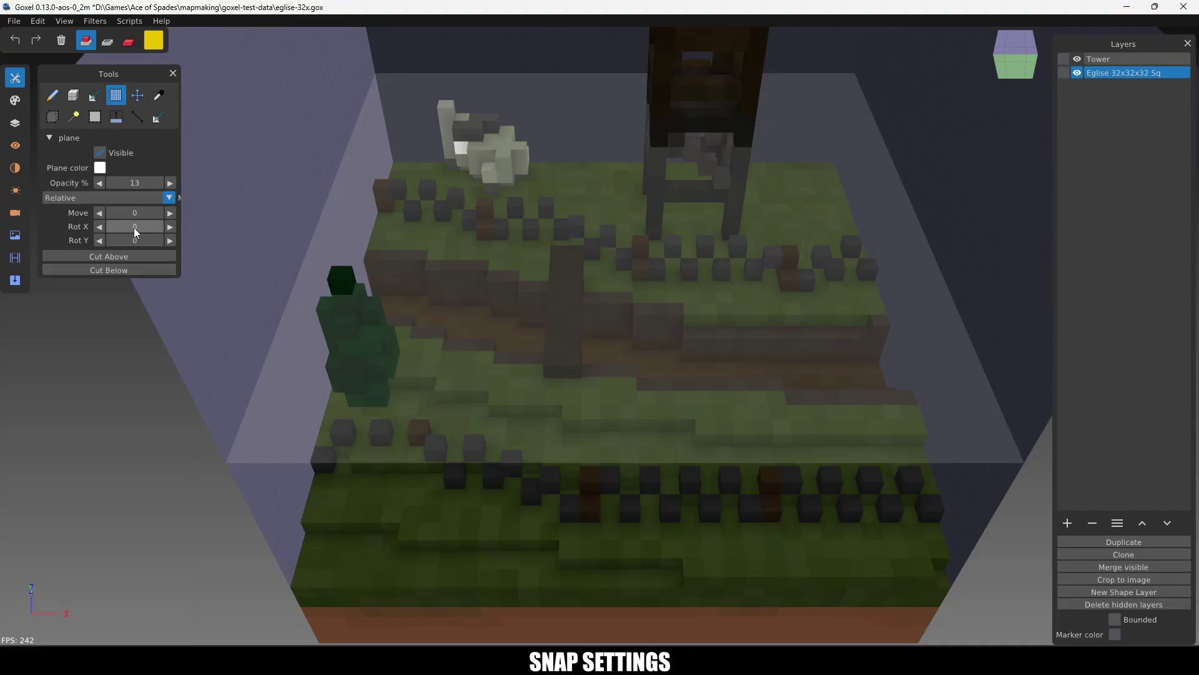
pyautogui.click(91, 96)
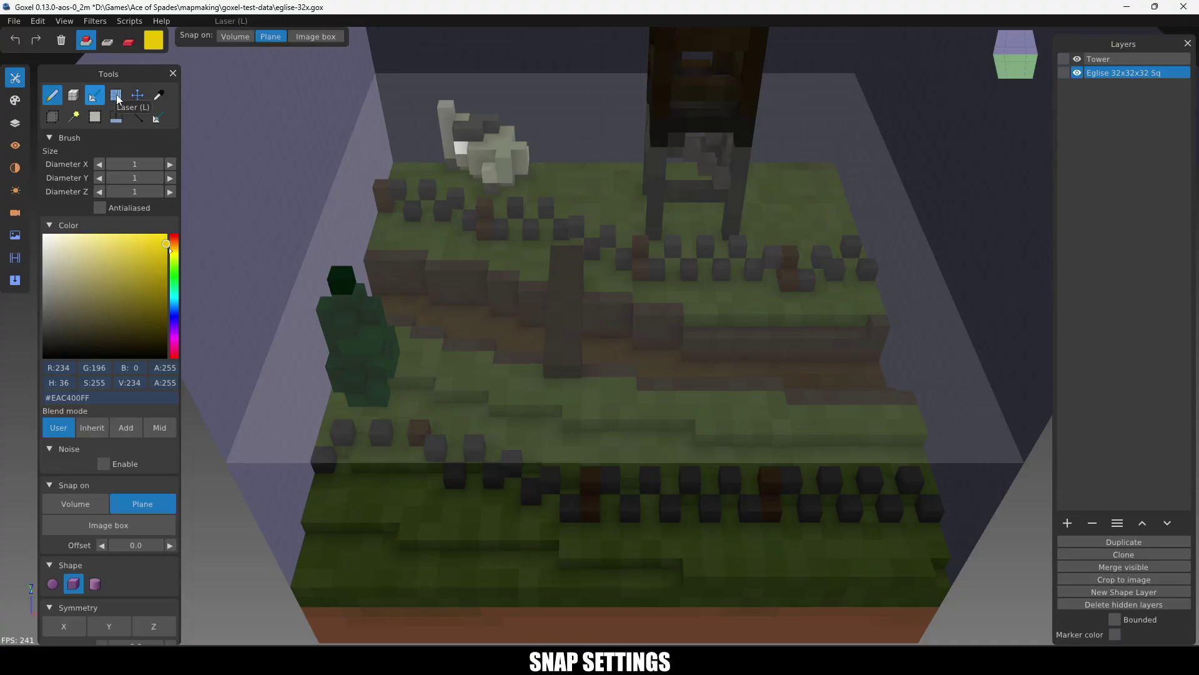
pyautogui.click(377, 80)
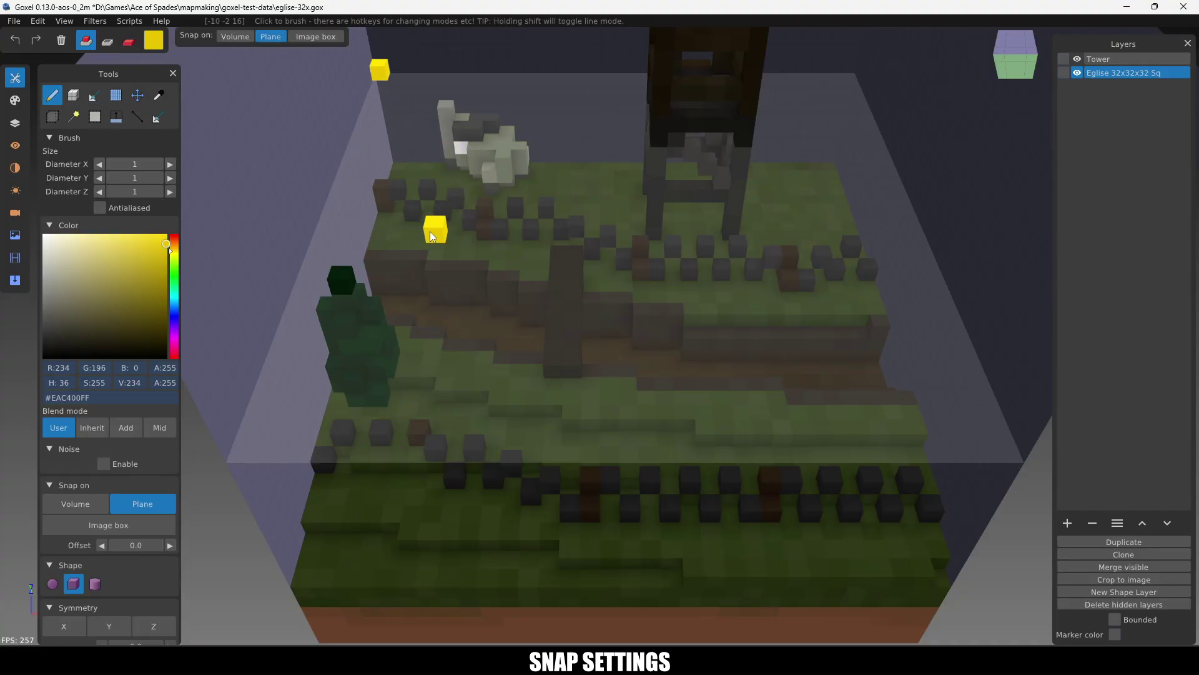
# Step: Lower the plane to just above the grass and switch the Brush to subtract mode
pyautogui.click(115, 95)
pyautogui.moveTo(140, 212); pyautogui.dragTo(185, 226)
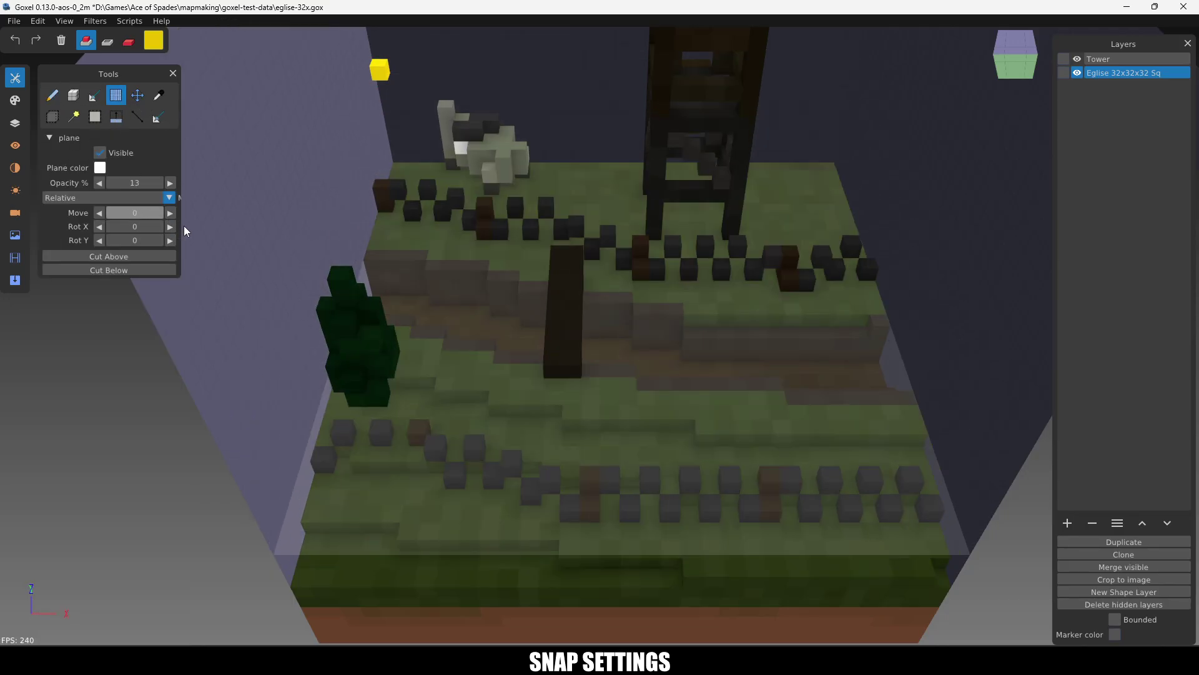
pyautogui.click(52, 95)
pyautogui.click(107, 44)
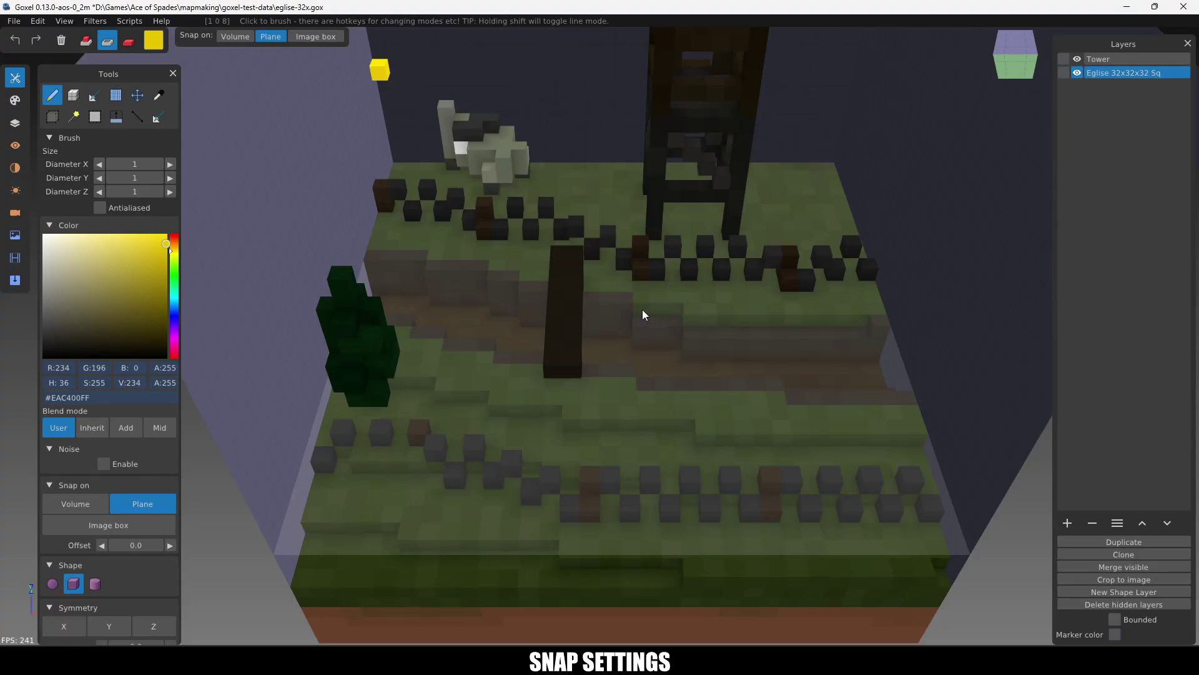
# Step: Toggle the plane's visibility, shift it up three levels and back down two, and toggle its visibility again
pyautogui.click(116, 96)
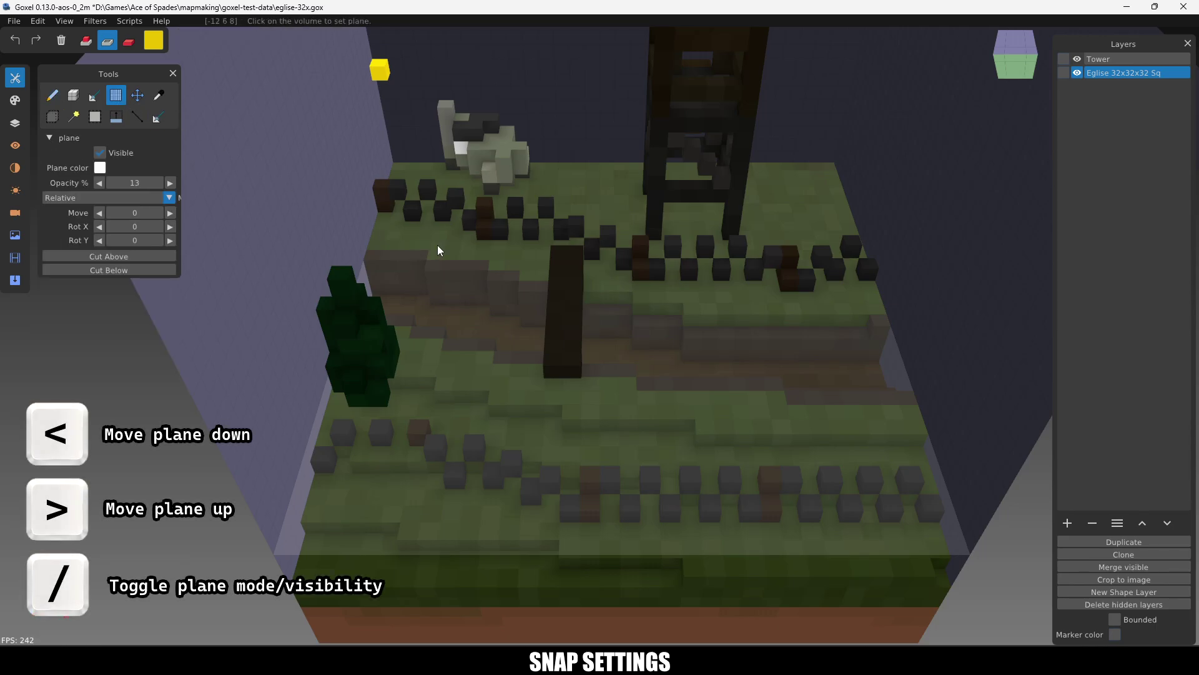
pyautogui.press('/')
pyautogui.press('/')
pyautogui.press('/')
pyautogui.press('>')
pyautogui.press('>')
pyautogui.press('>')
pyautogui.press('less')
pyautogui.press('less')
pyautogui.press('/')
pyautogui.press('/')
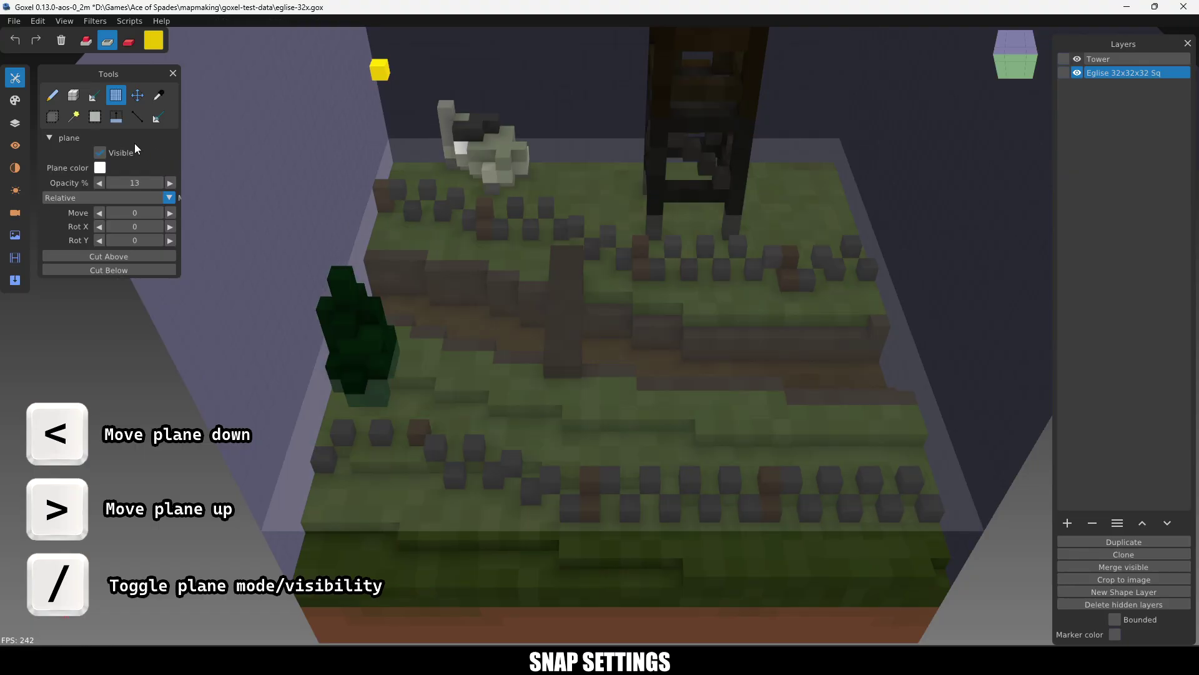
# Step: Set the Brush to snap on Volume and Image box, with Plane snapping off
pyautogui.click(53, 95)
pyautogui.click(236, 37)
pyautogui.click(275, 37)
pyautogui.click(316, 38)
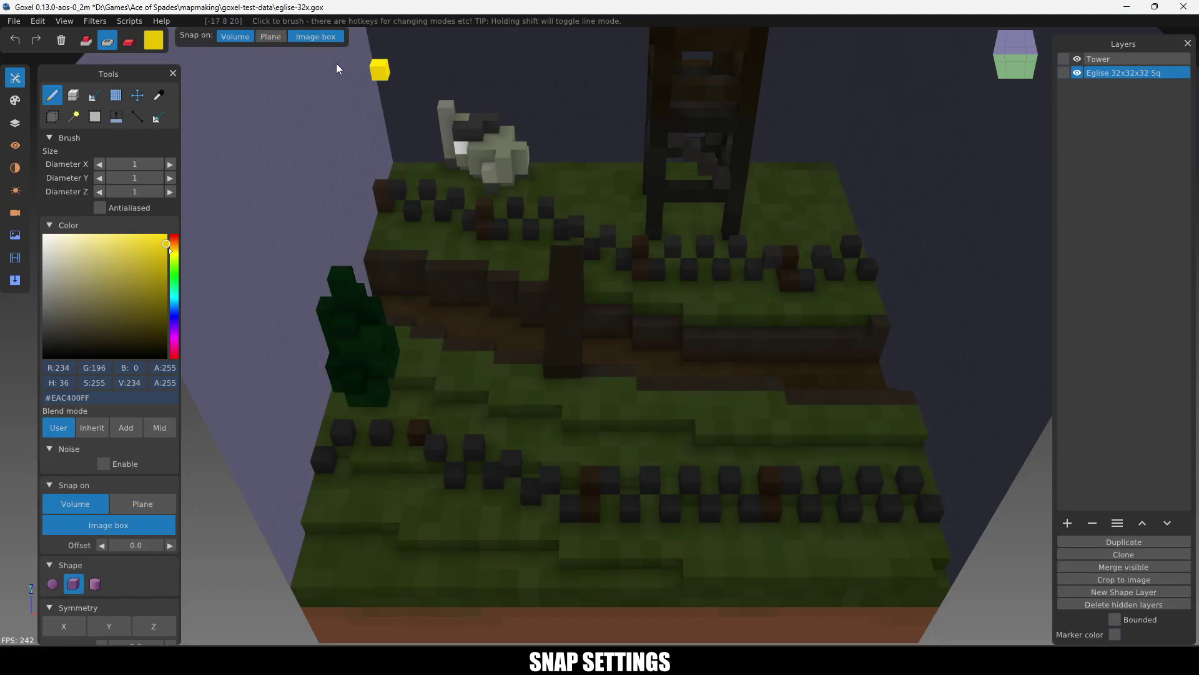
# Step: Draw a 7 × 11 × 12 selection box between the white statue and the tower, and make the Brush snap only on Sel In
pyautogui.click(53, 117)
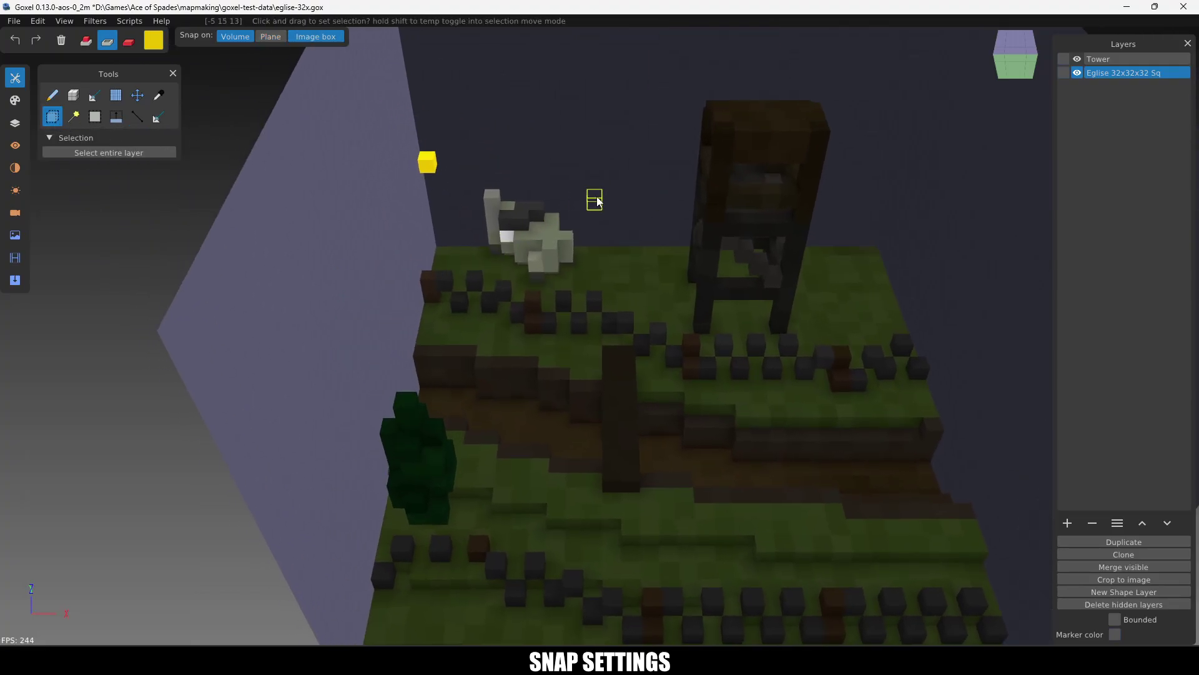
pyautogui.moveTo(576, 331); pyautogui.dragTo(565, 100)
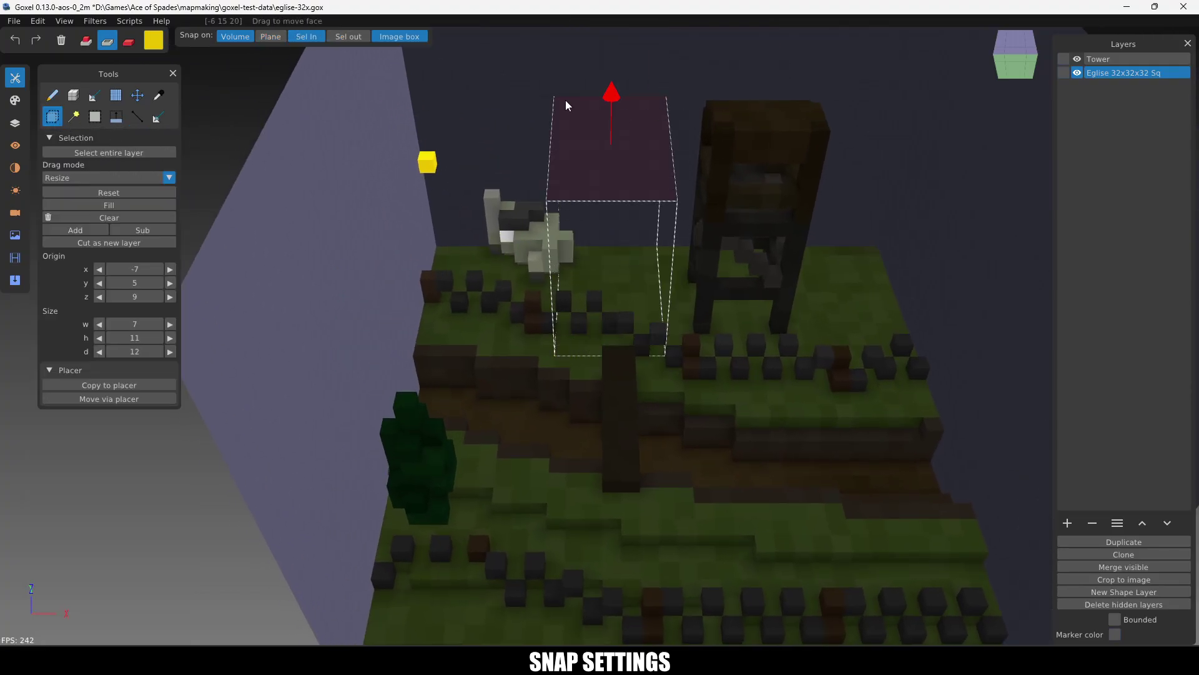
pyautogui.click(289, 38)
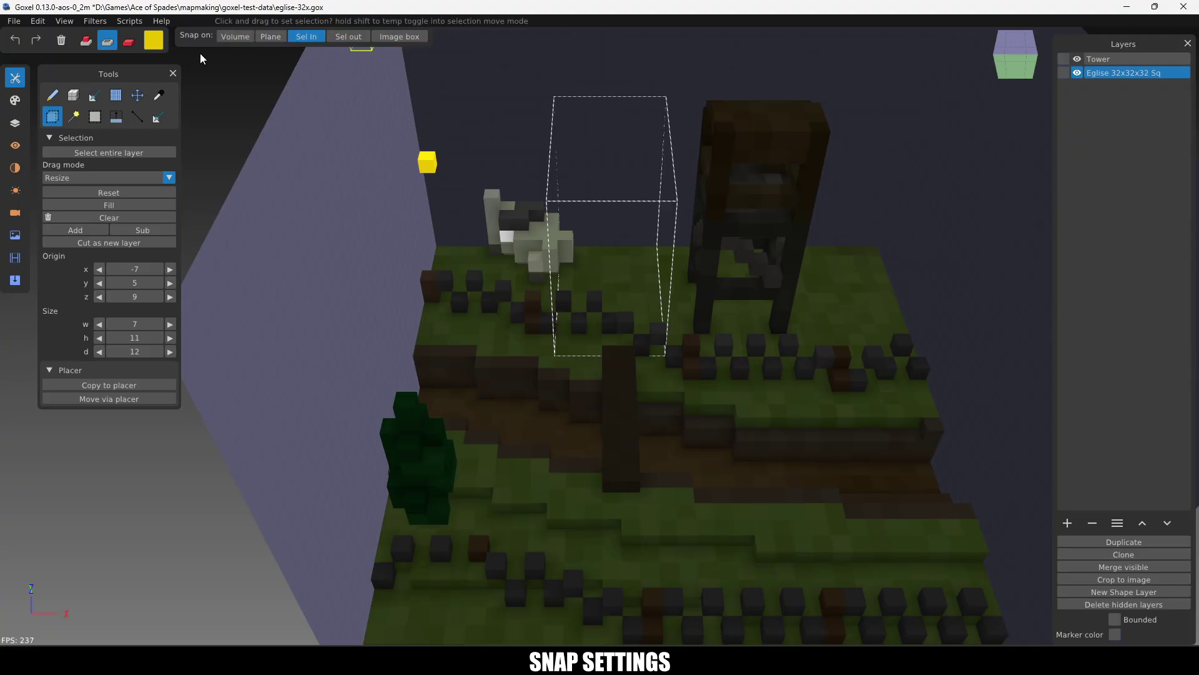
pyautogui.click(52, 95)
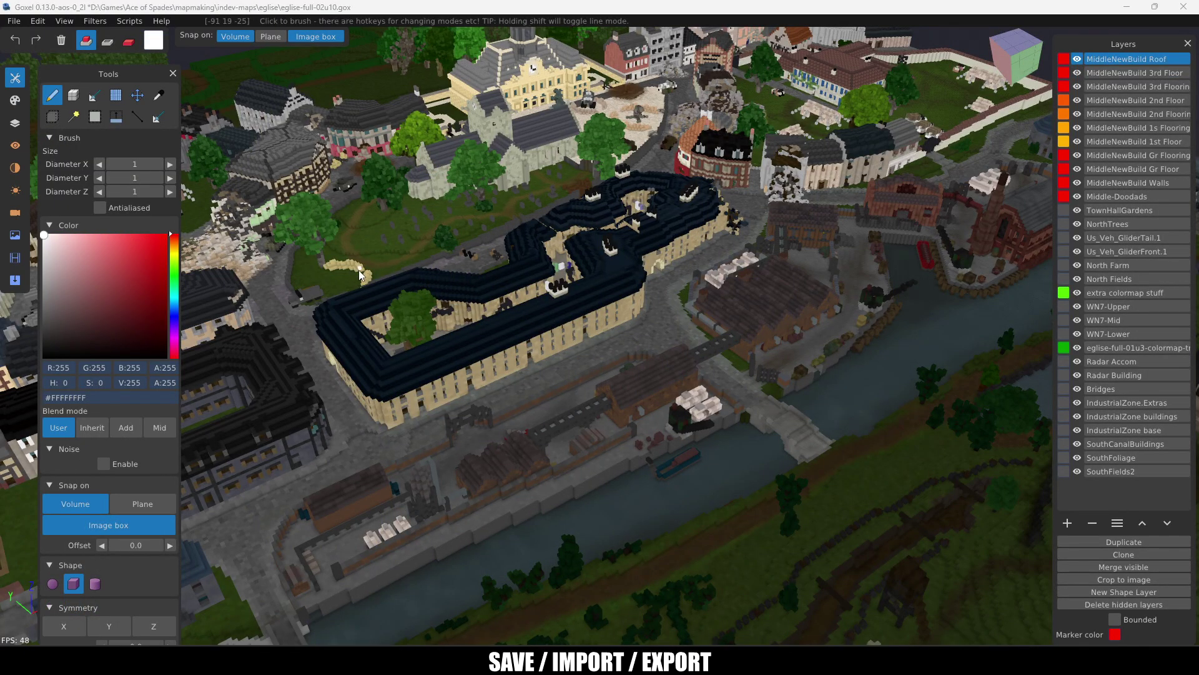
pyautogui.moveTo(424, 362); pyautogui.dragTo(489, 278, button='middle')
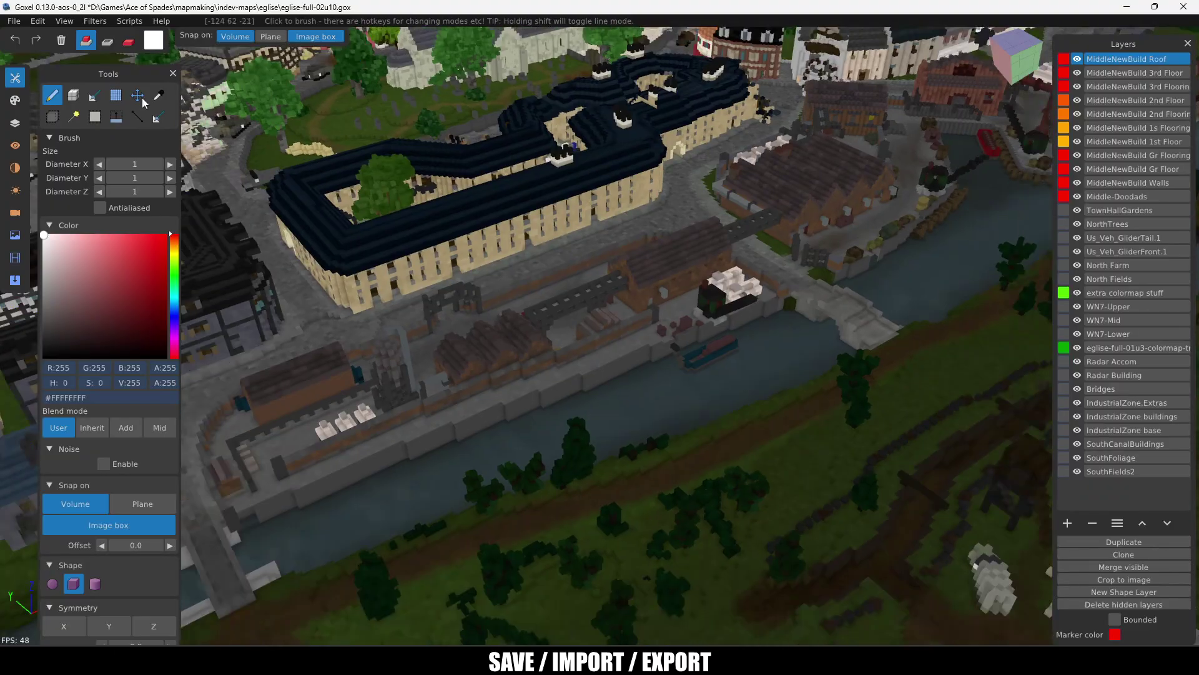
pyautogui.click(12, 21)
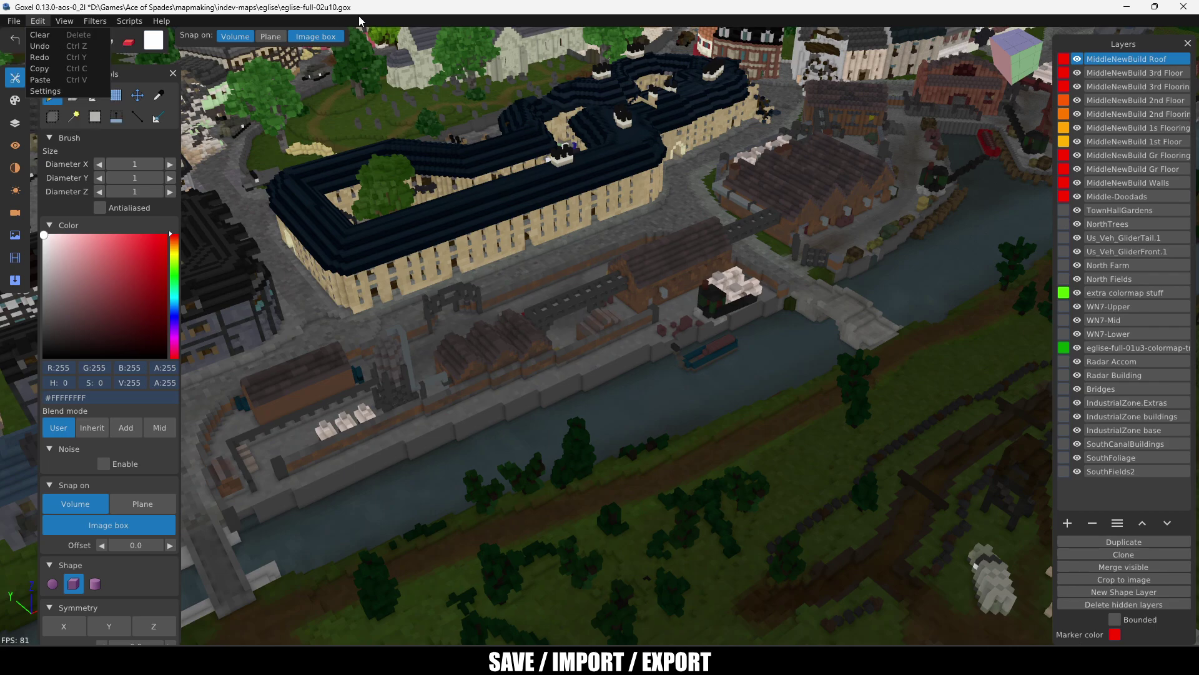
pyautogui.click(361, 21)
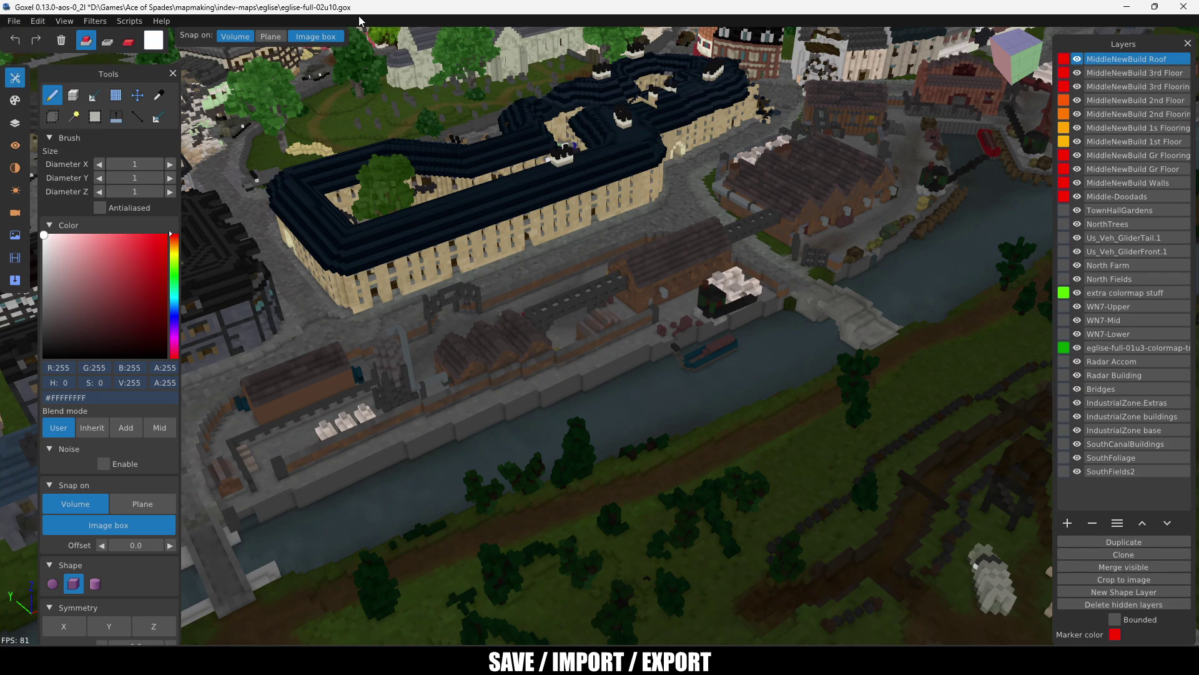
# Step: Create a new 512x512x64 project in place of the open village map
pyautogui.click(13, 22)
pyautogui.click(25, 46)
pyautogui.press('Return')
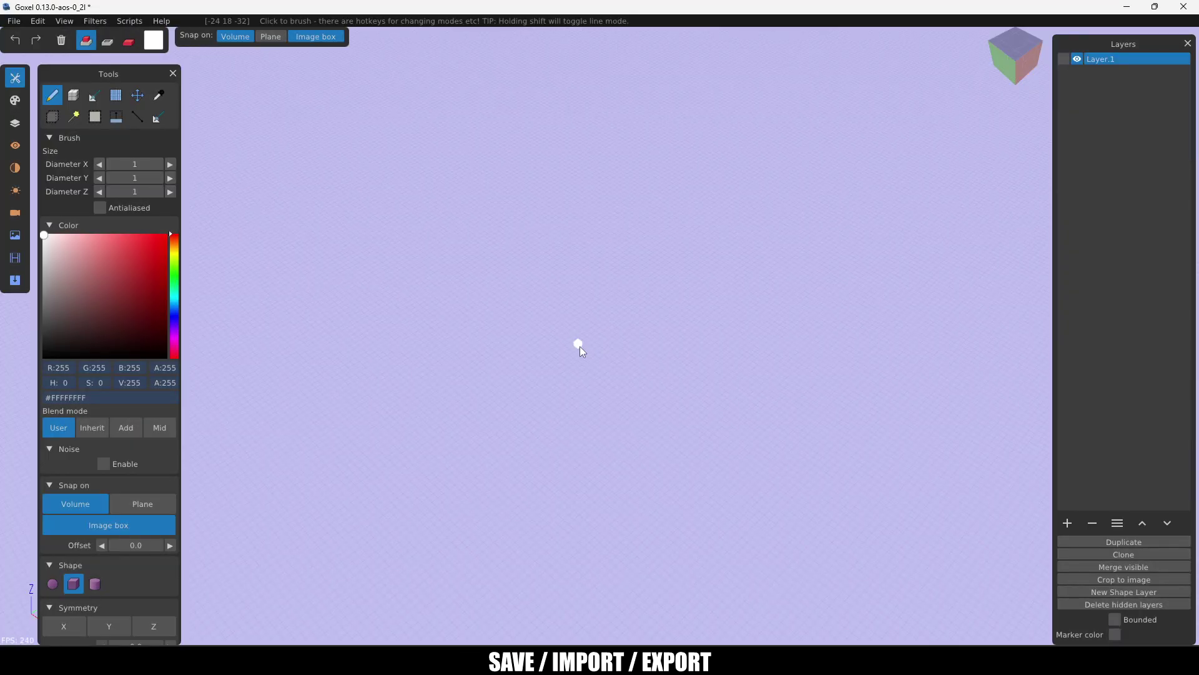
# Step: Open the recent file eglise-32x.gox, discarding the empty project
pyautogui.click(14, 21)
pyautogui.moveTo(63, 90)
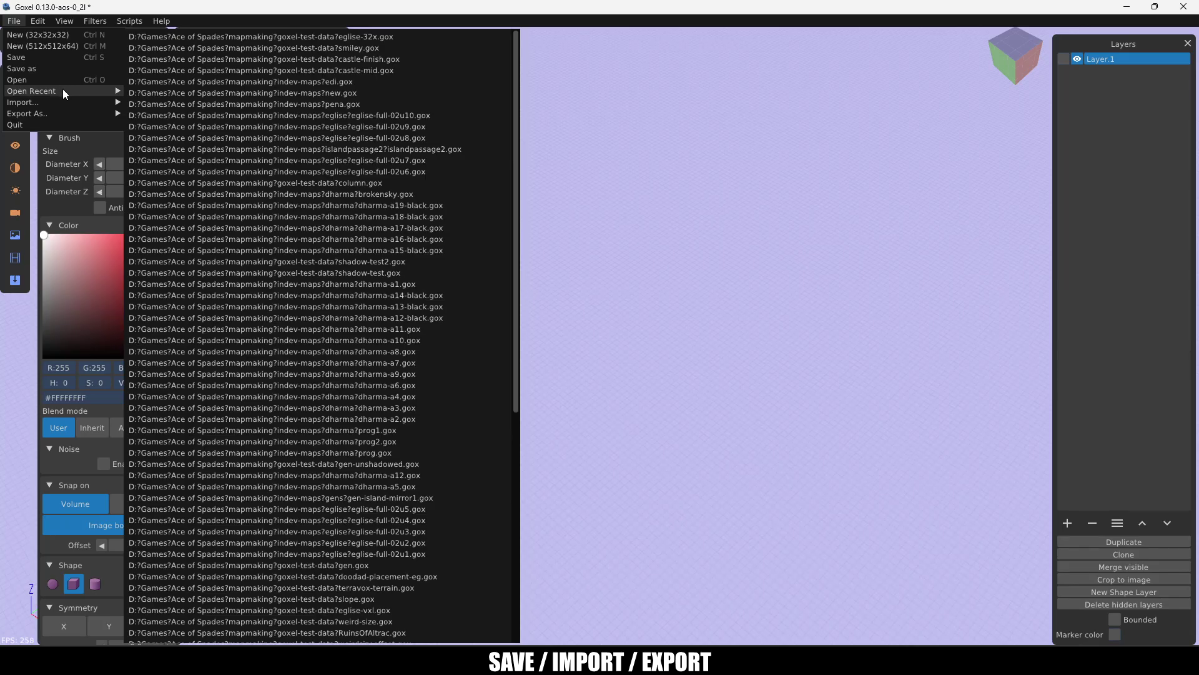
pyautogui.click(364, 39)
pyautogui.click(572, 343)
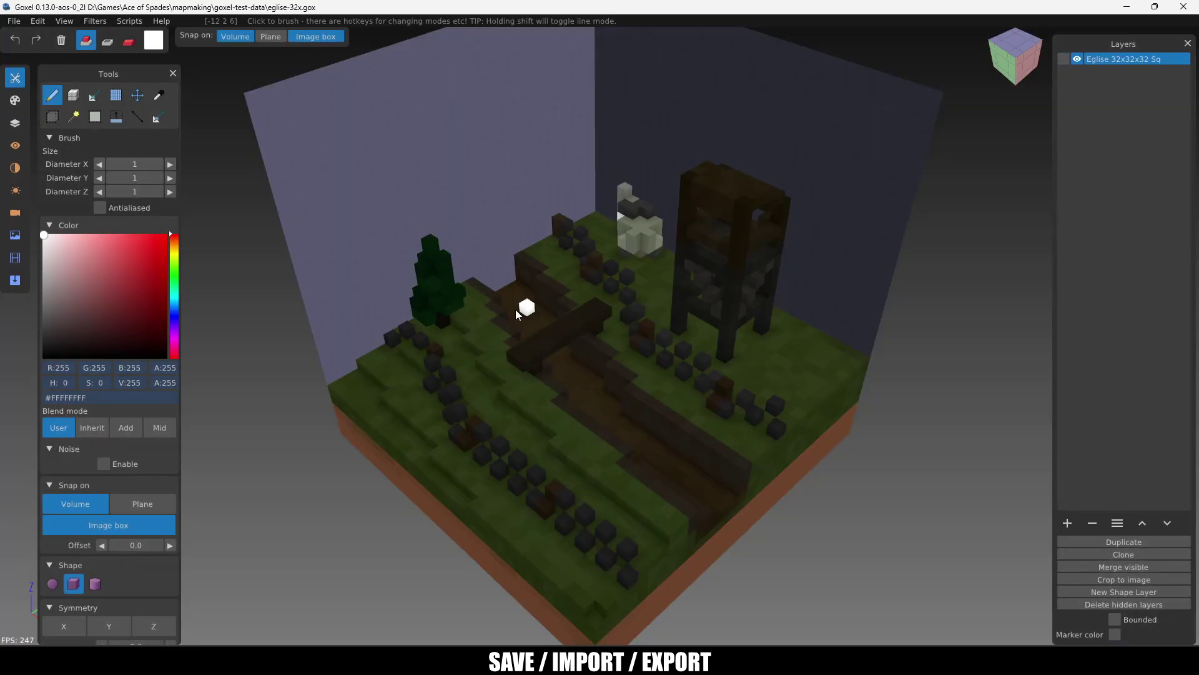
# Step: Import the text model tree1 as a new layer and raise it to Z position 8 with the Move tool
pyautogui.click(14, 21)
pyautogui.moveTo(39, 102)
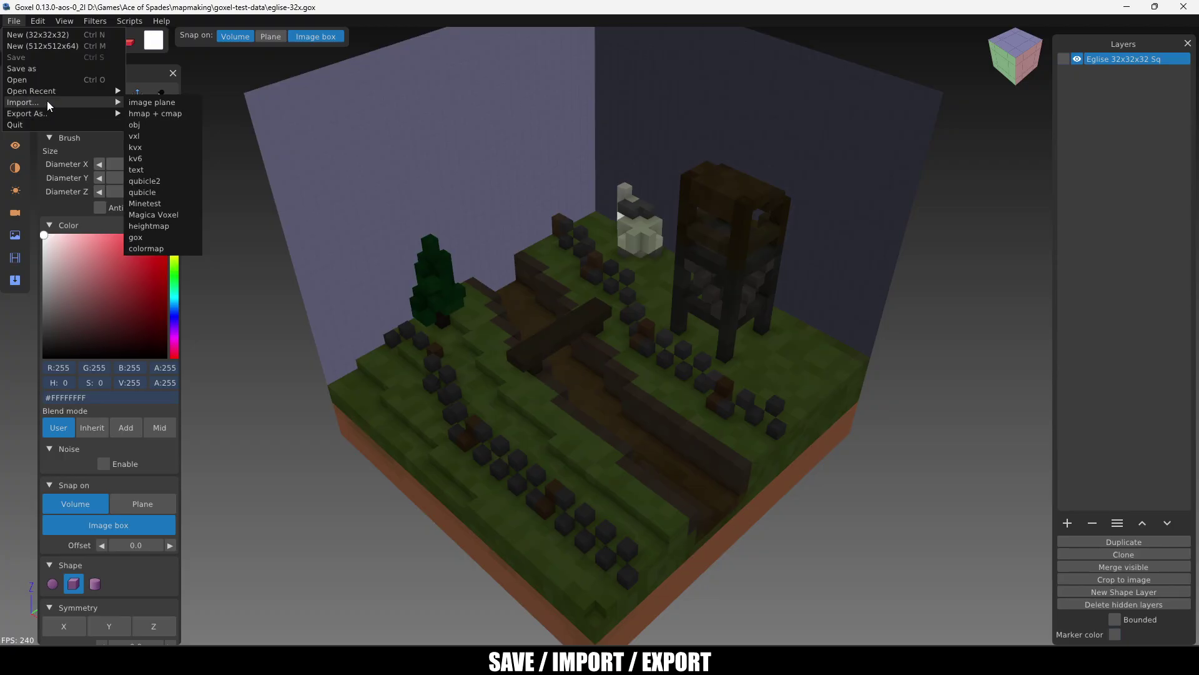
pyautogui.moveTo(109, 106)
pyautogui.click(147, 169)
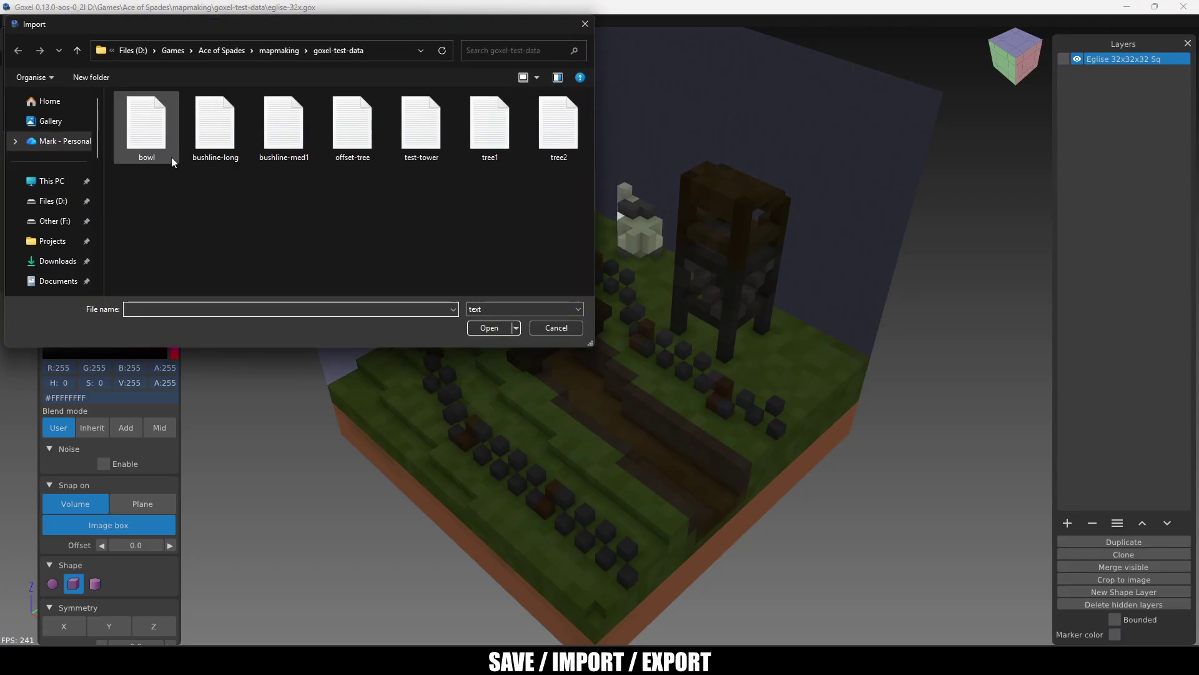
pyautogui.doubleClick(490, 128)
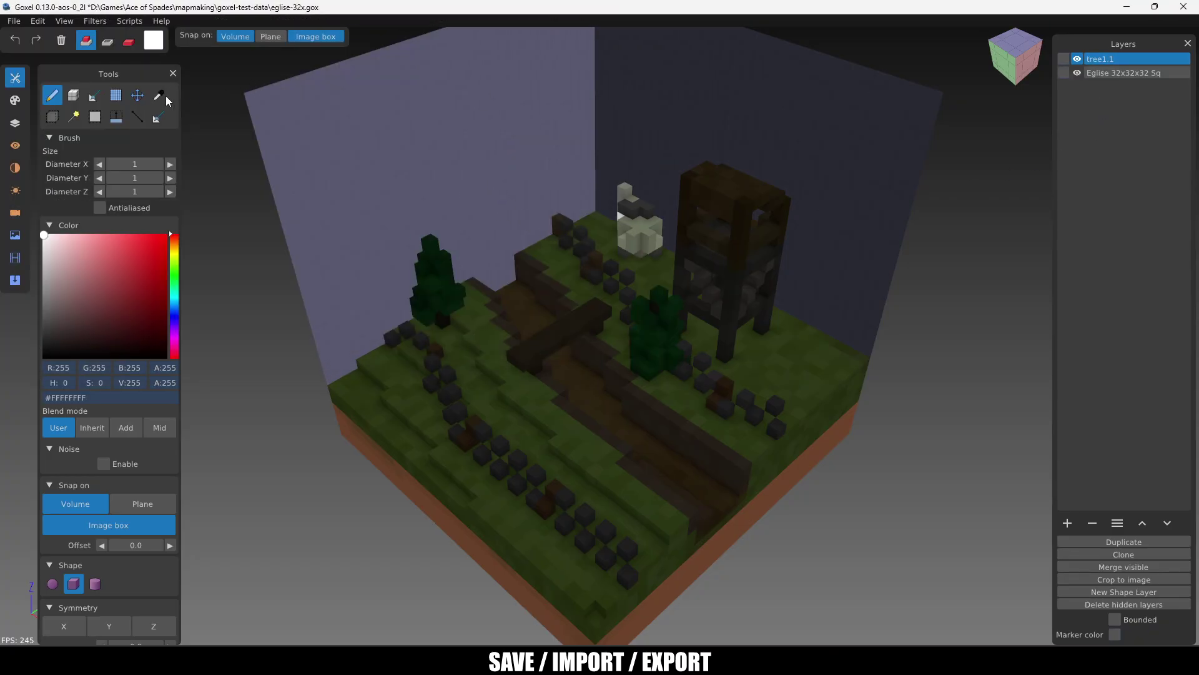
pyautogui.click(137, 95)
pyautogui.moveTo(669, 294); pyautogui.dragTo(683, 198)
pyautogui.click(14, 21)
pyautogui.click(28, 72)
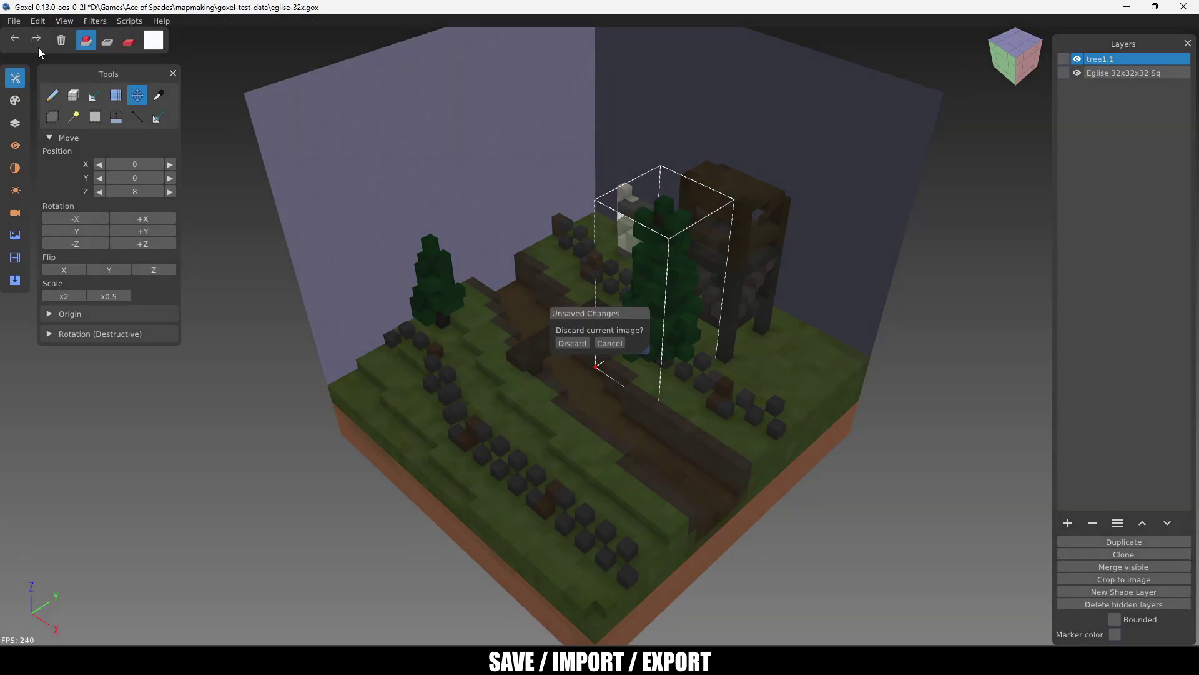
pyautogui.click(570, 343)
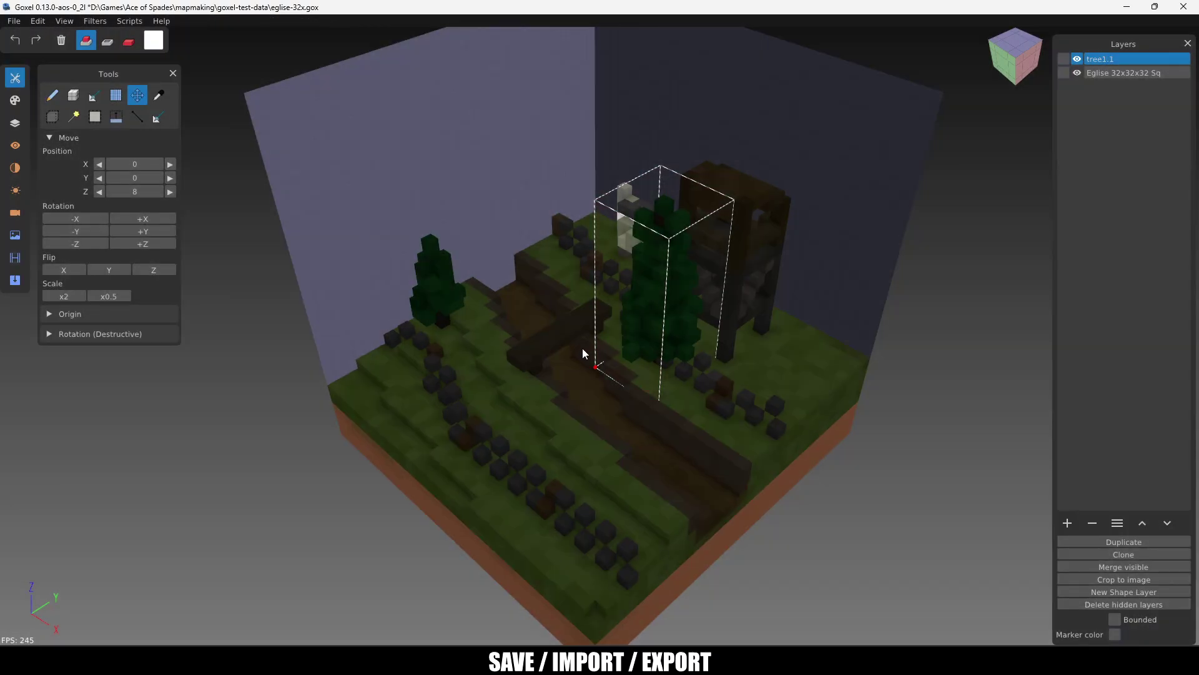
# Step: Load the text model test-tower into the Placer and reset the Placer's loaded model
pyautogui.click(158, 117)
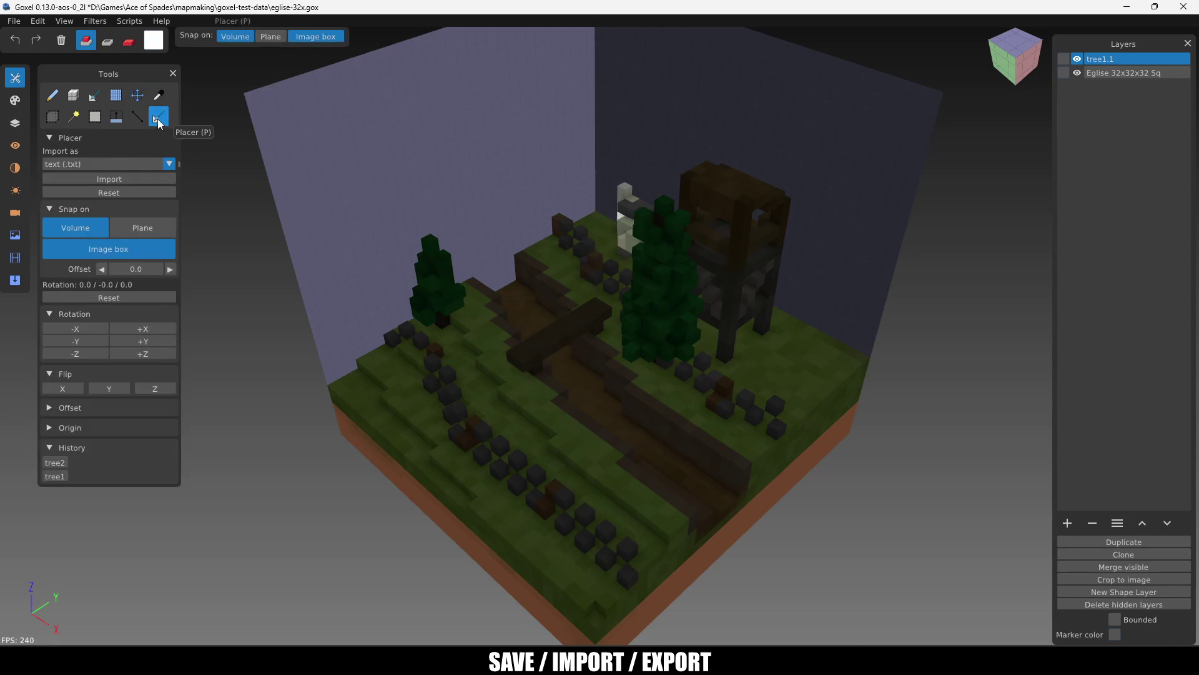
pyautogui.click(125, 178)
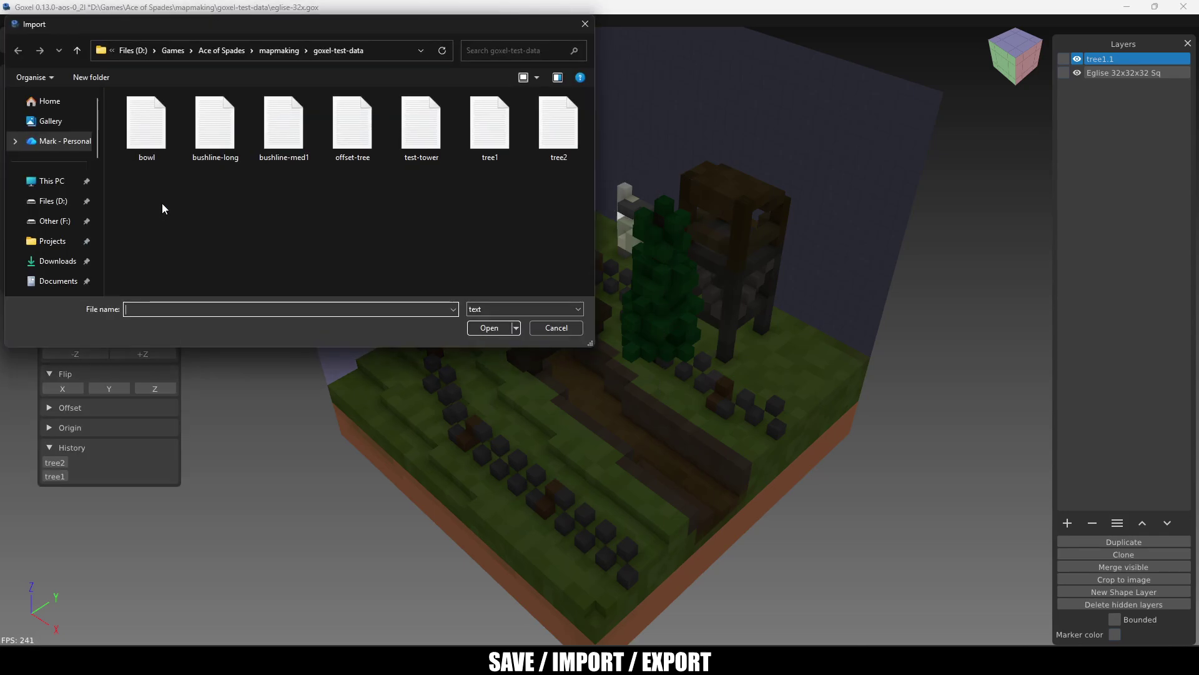
pyautogui.doubleClick(418, 146)
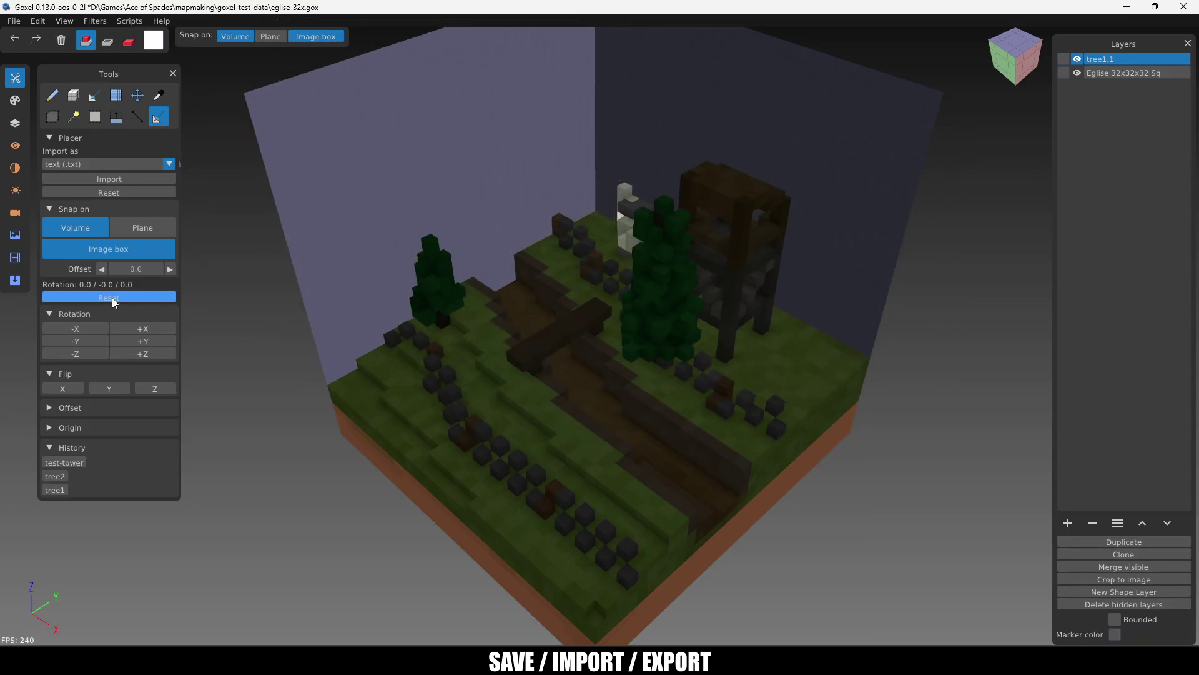
pyautogui.click(107, 192)
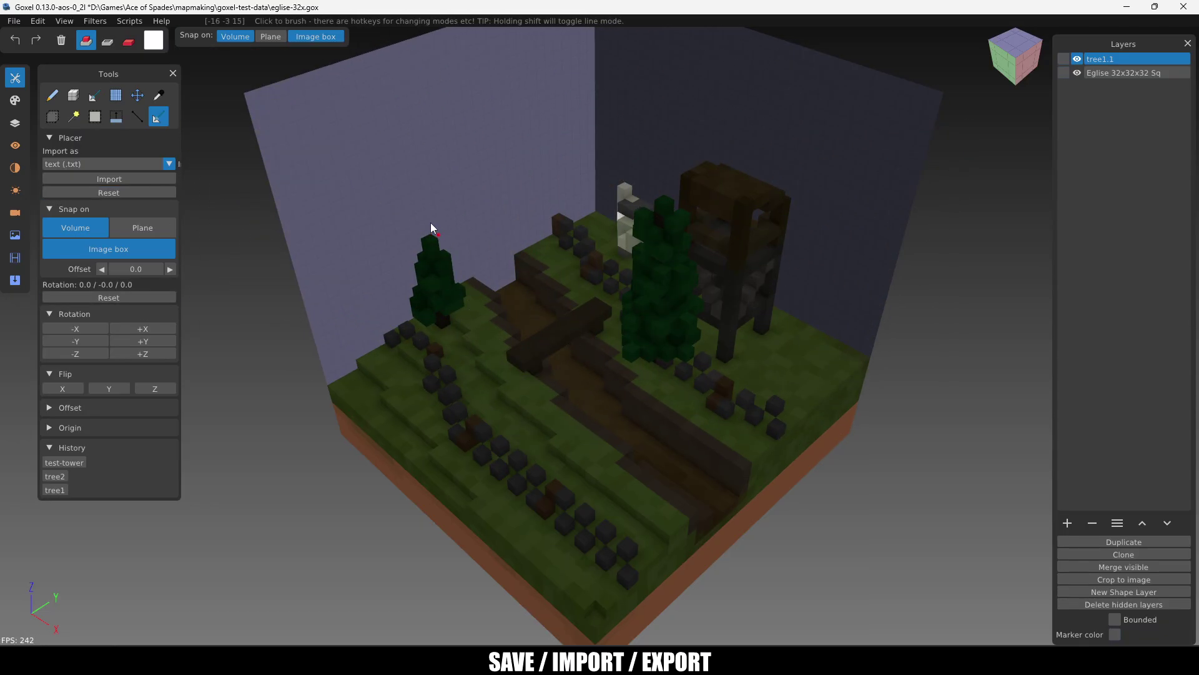
# Step: Create a new 512x512x64 project, discarding the unsaved changes to the open map
pyautogui.click(13, 21)
pyautogui.click(19, 34)
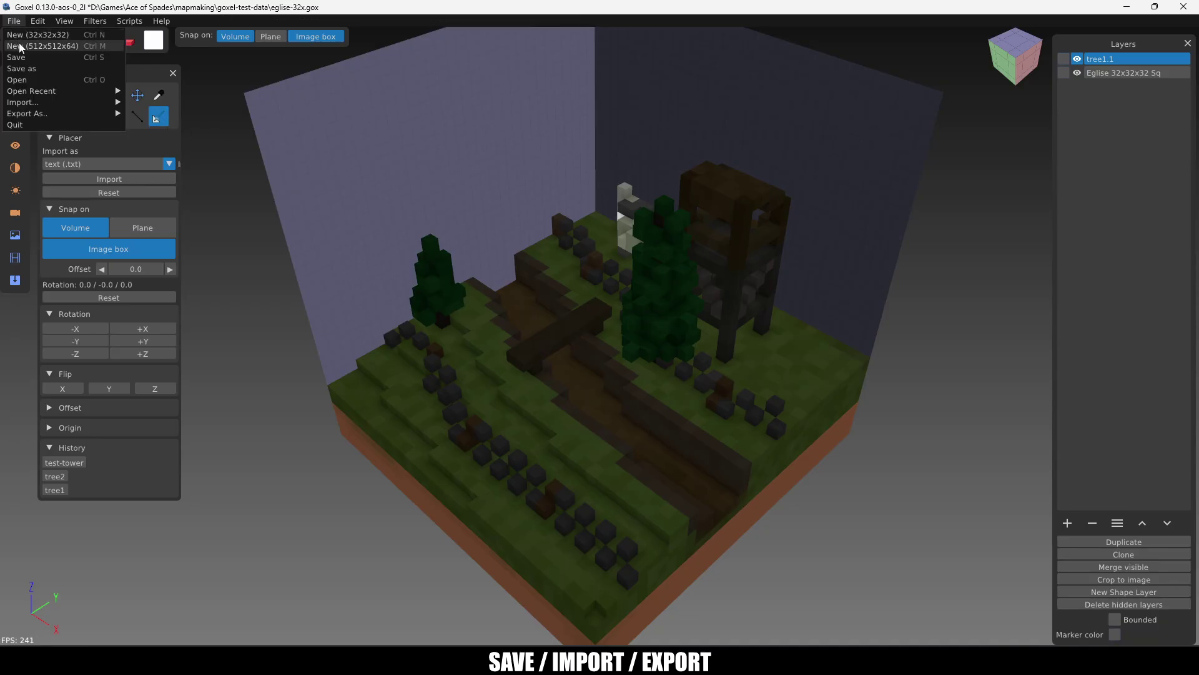
pyautogui.click(577, 345)
# Step: Import a terrain as hmap + cmap, using gen-hmap as the heightmap and gen-cmap as the colormap
pyautogui.click(14, 21)
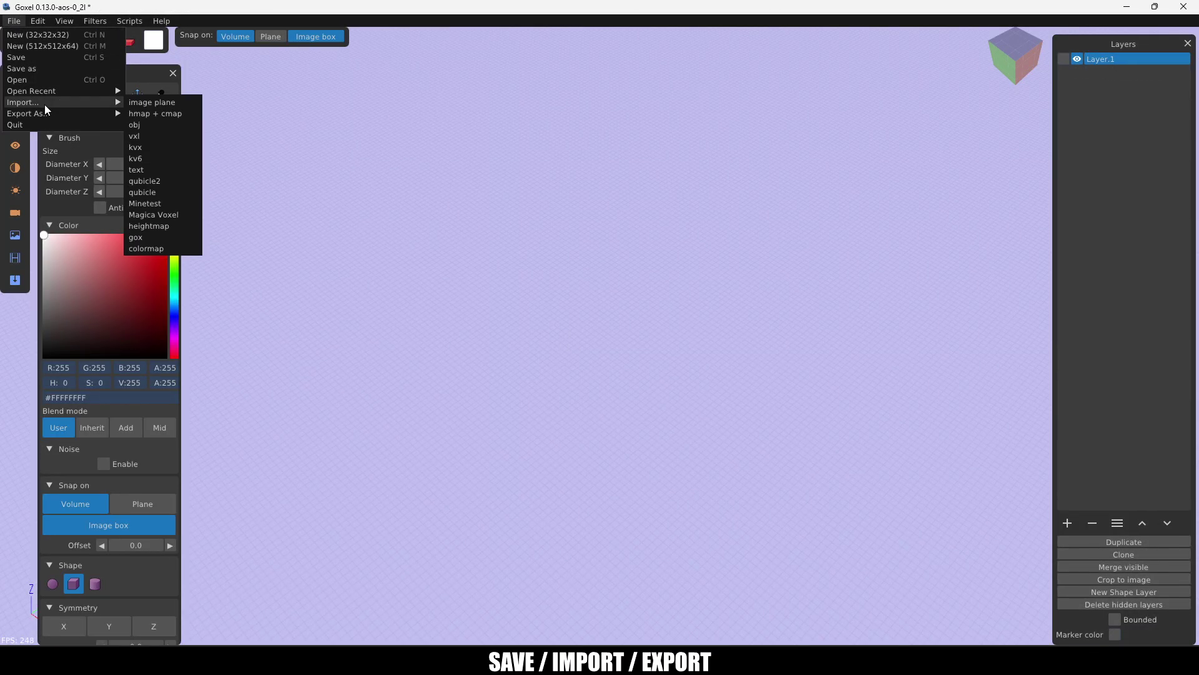
pyautogui.moveTo(117, 101)
pyautogui.click(160, 117)
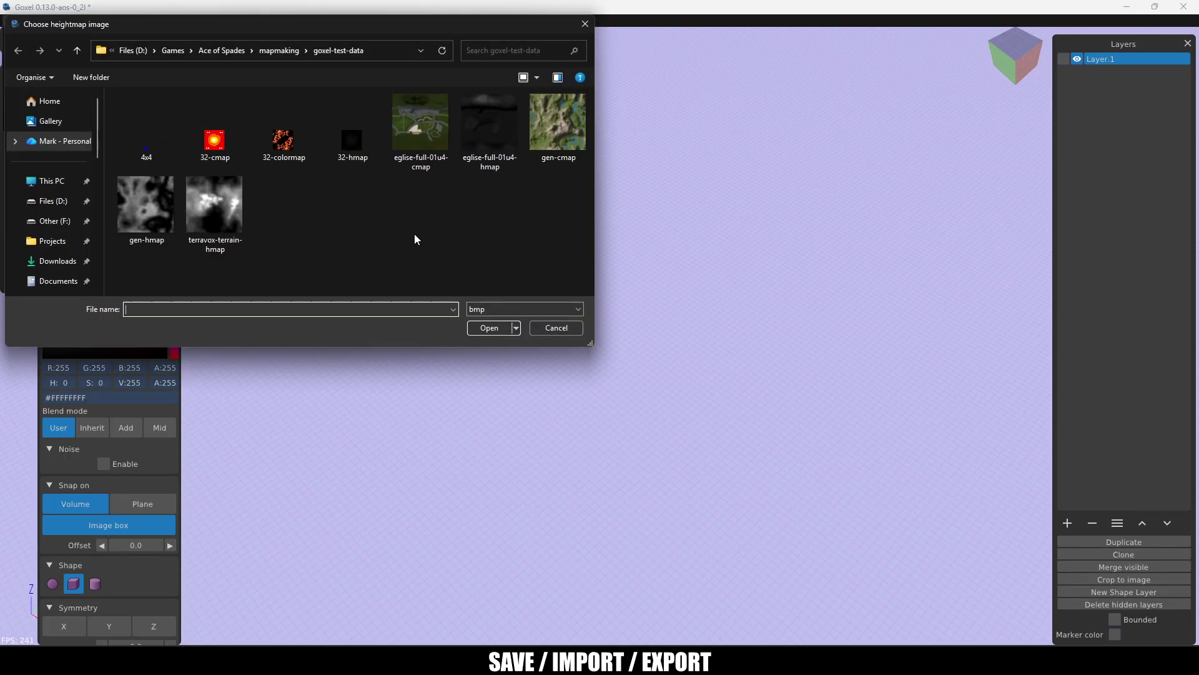
pyautogui.doubleClick(150, 213)
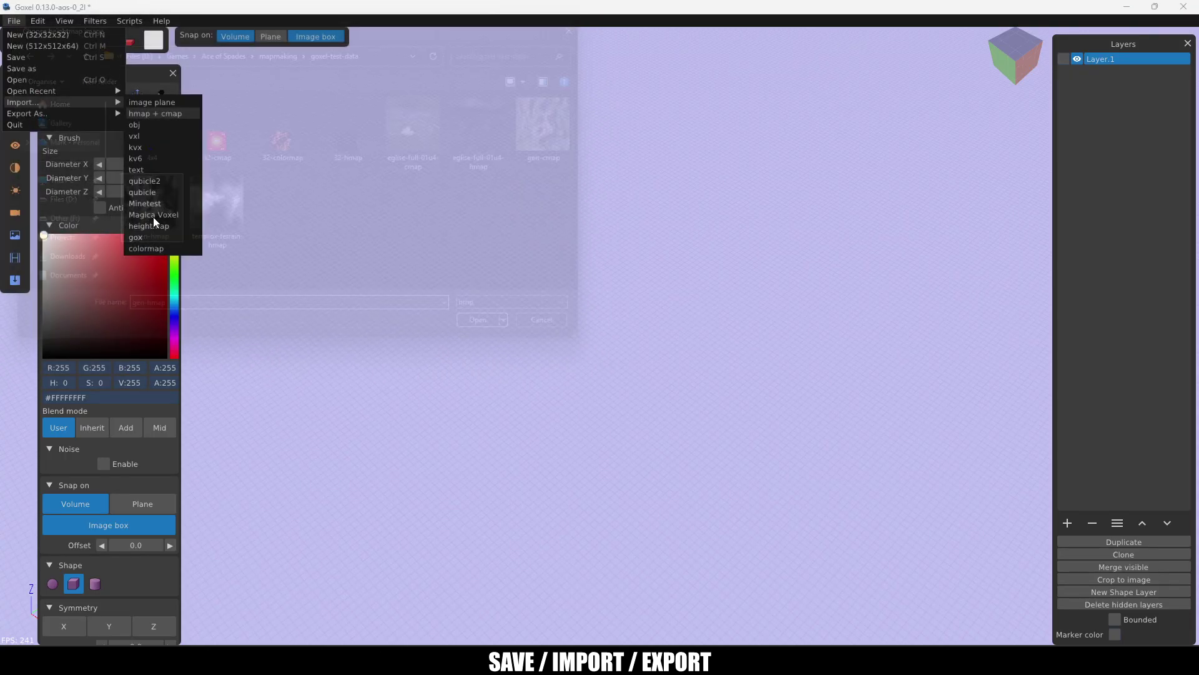
pyautogui.doubleClick(559, 124)
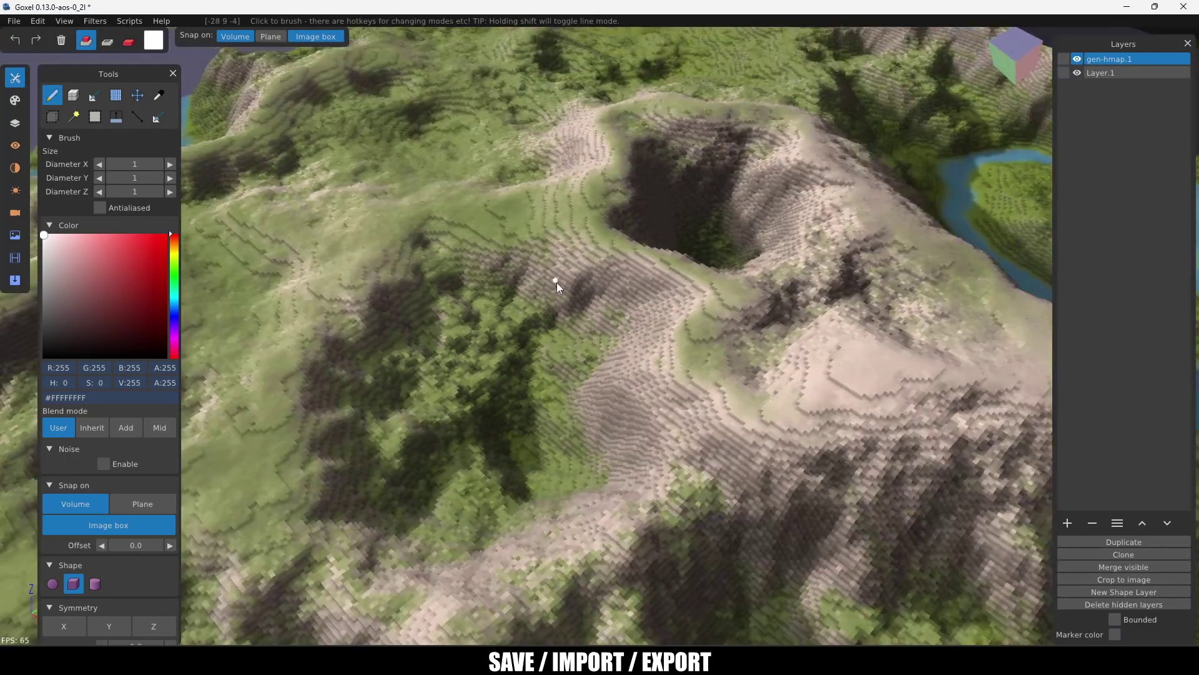
pyautogui.scroll(-6, 557, 282)
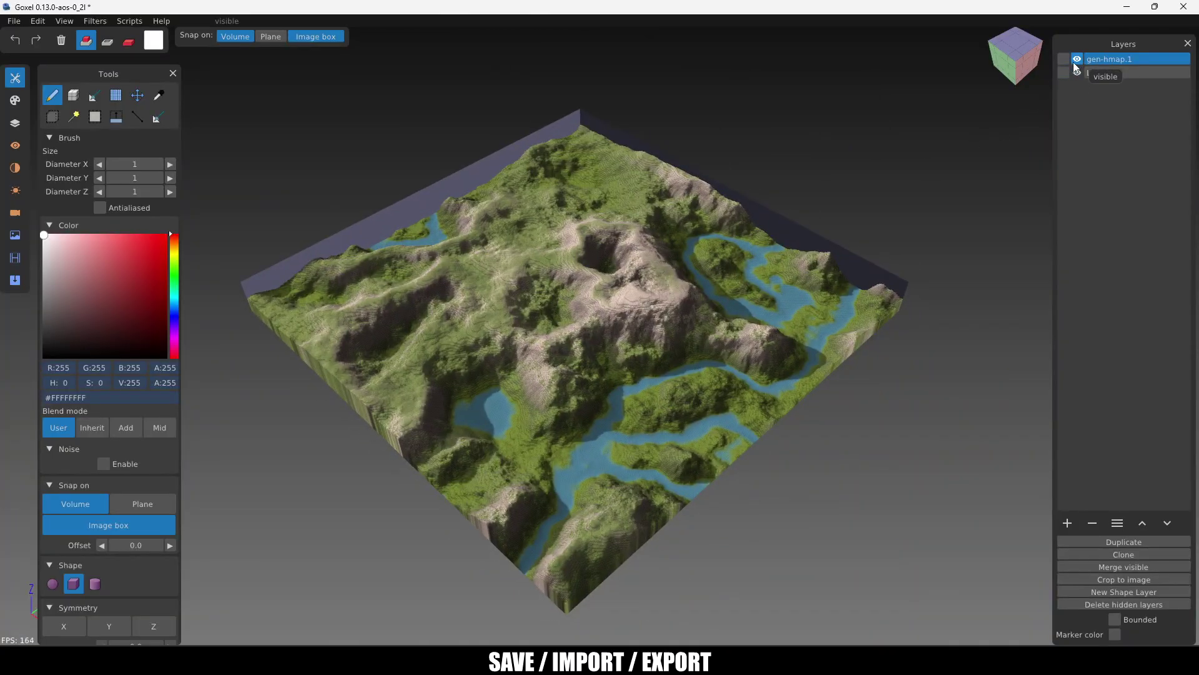
pyautogui.click(1026, 62)
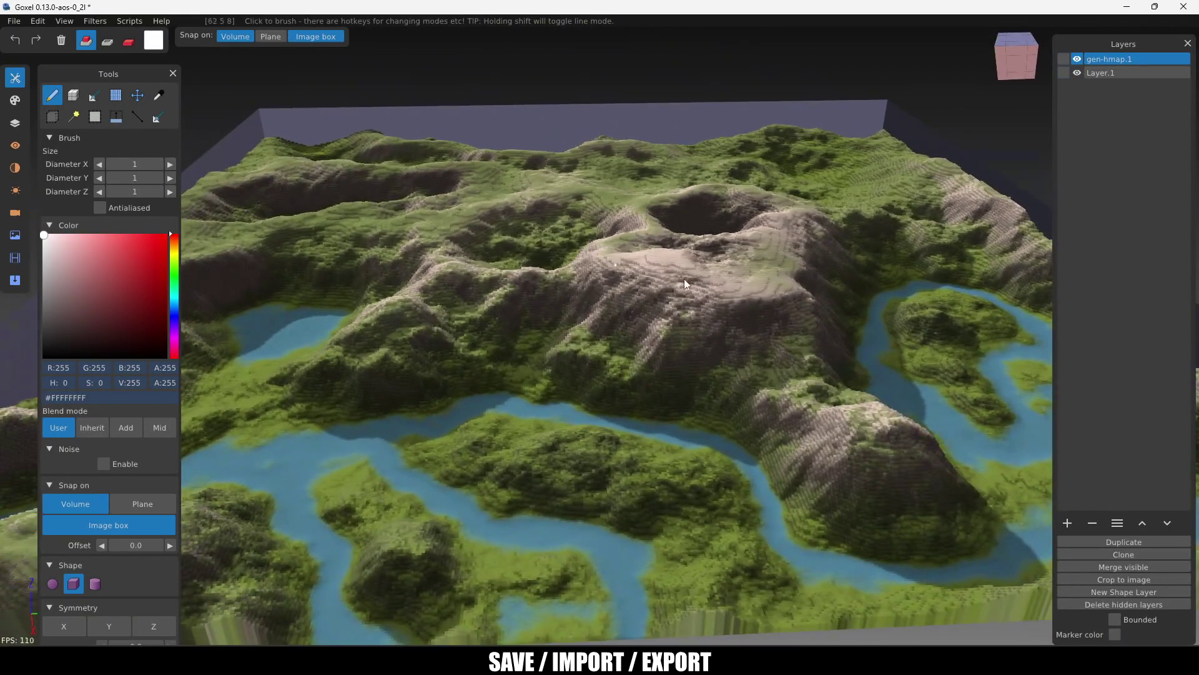
pyautogui.moveTo(684, 278); pyautogui.dragTo(649, 279, button='right')
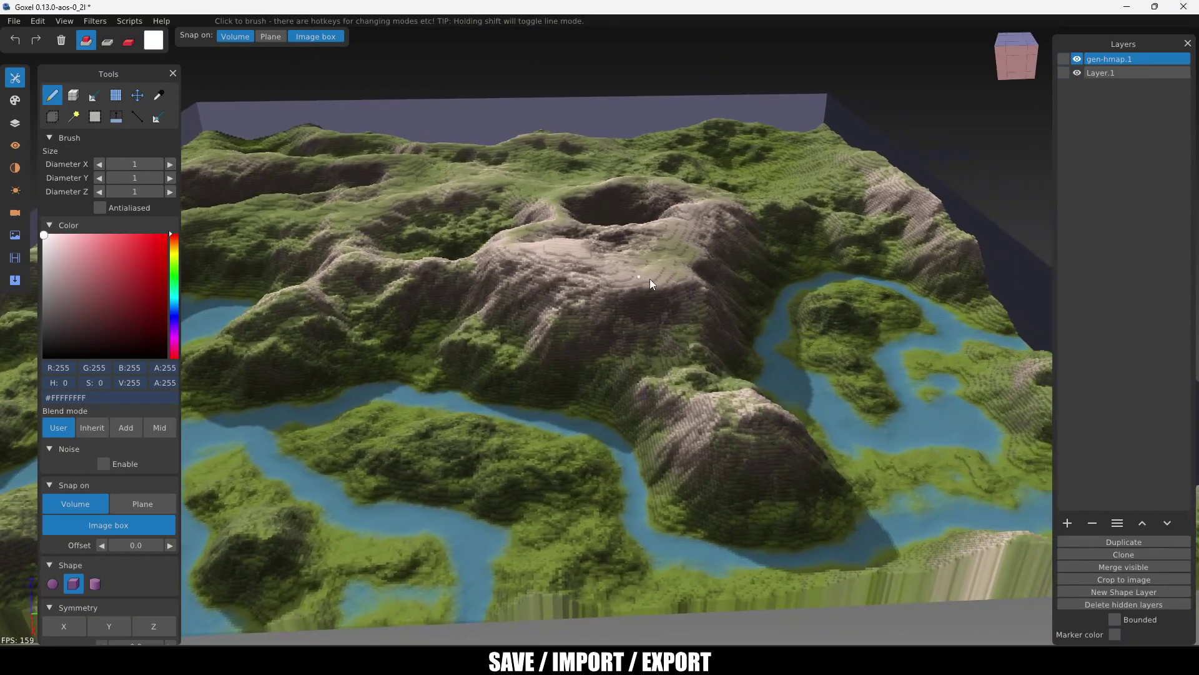
pyautogui.click(13, 20)
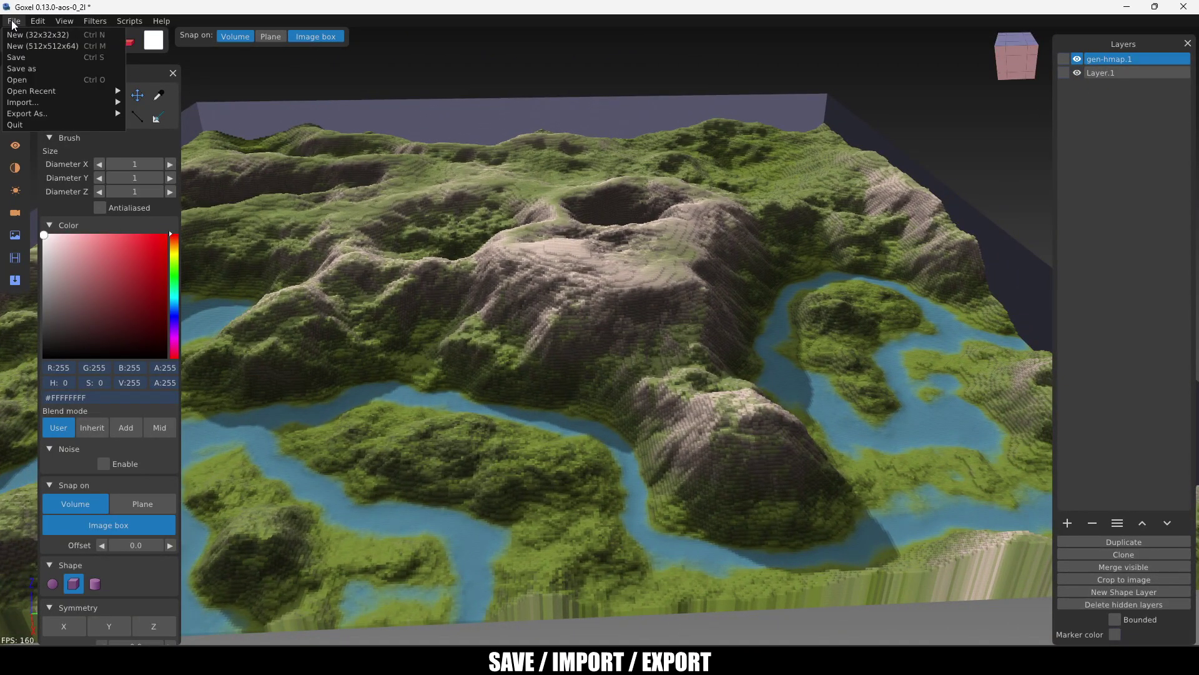
pyautogui.moveTo(47, 115)
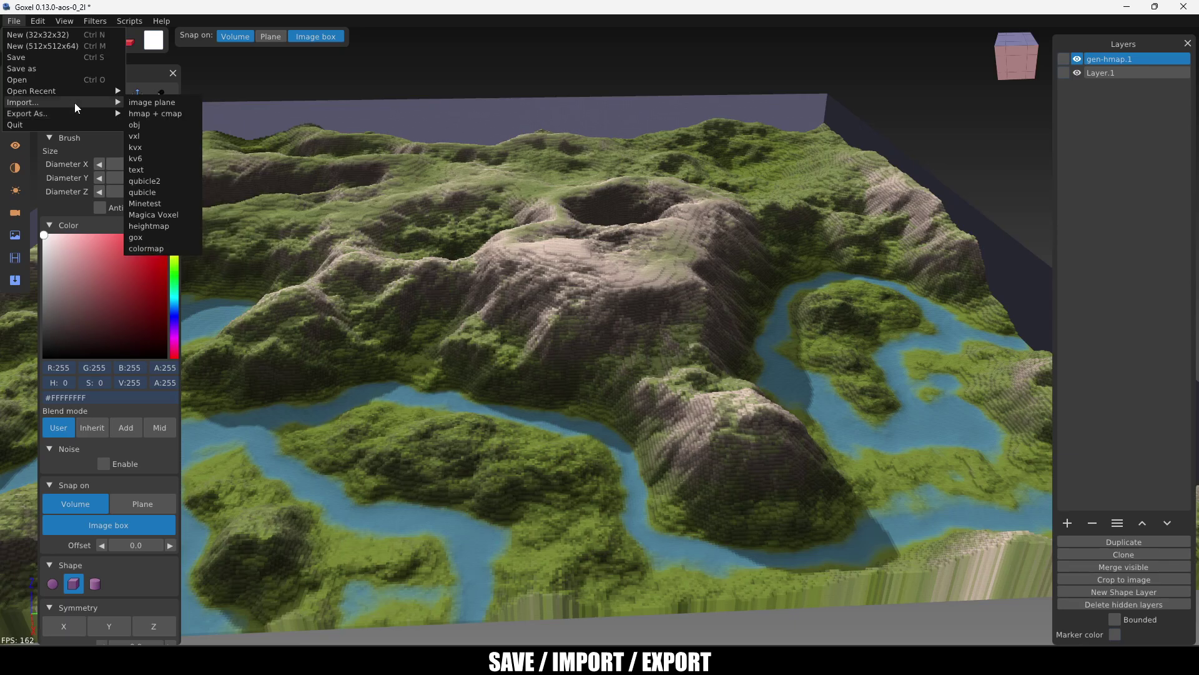
pyautogui.click(147, 225)
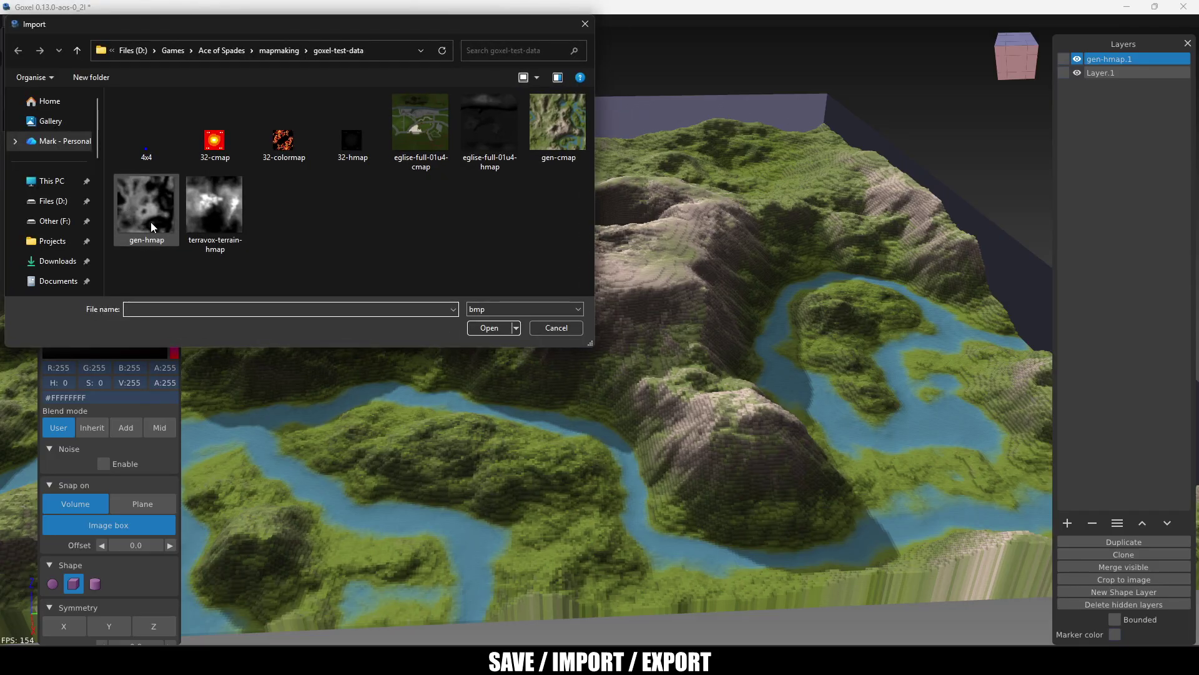
pyautogui.click(576, 327)
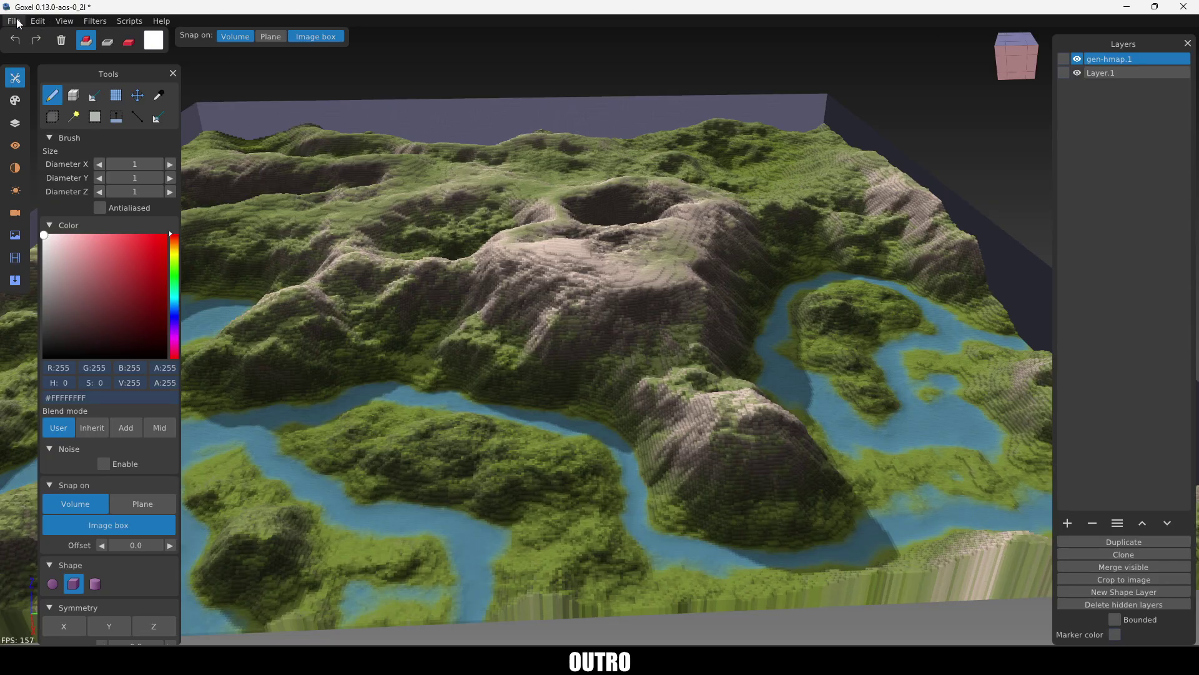
# Step: Draw a white smiley face with two small round eyes and a wide open mouth on the terrain with the size 1 Brush
pyautogui.click(1002, 47)
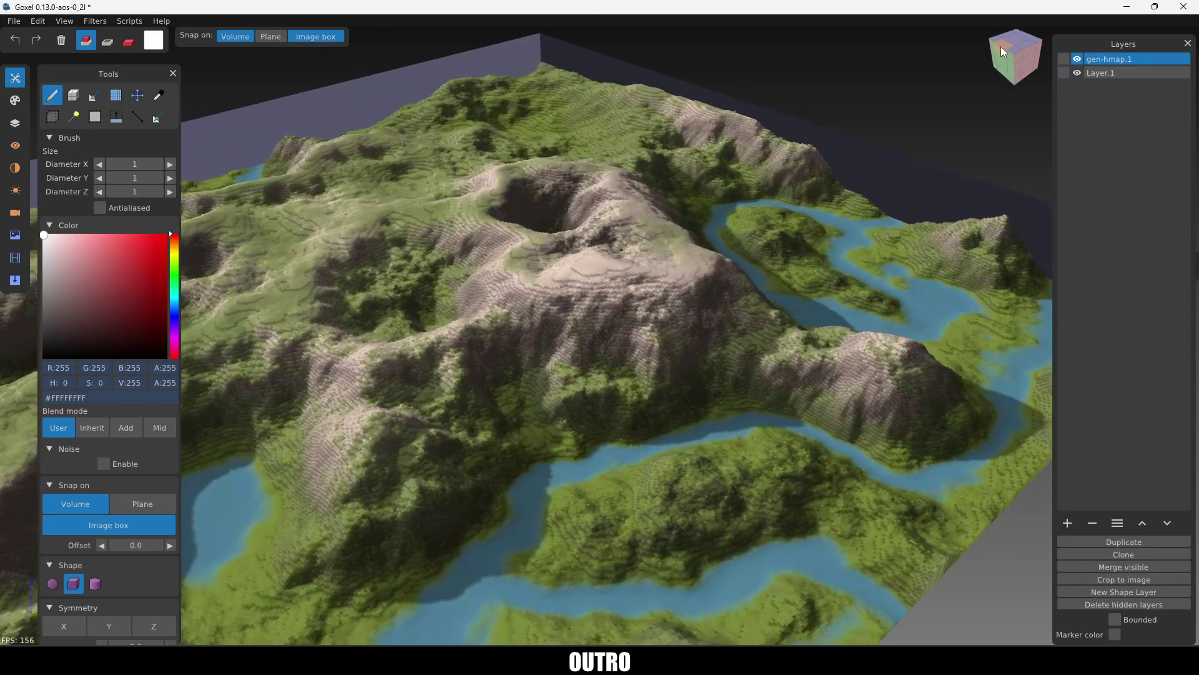
pyautogui.scroll(-6, 467, 333)
pyautogui.moveTo(473, 335); pyautogui.dragTo(541, 307, button='right')
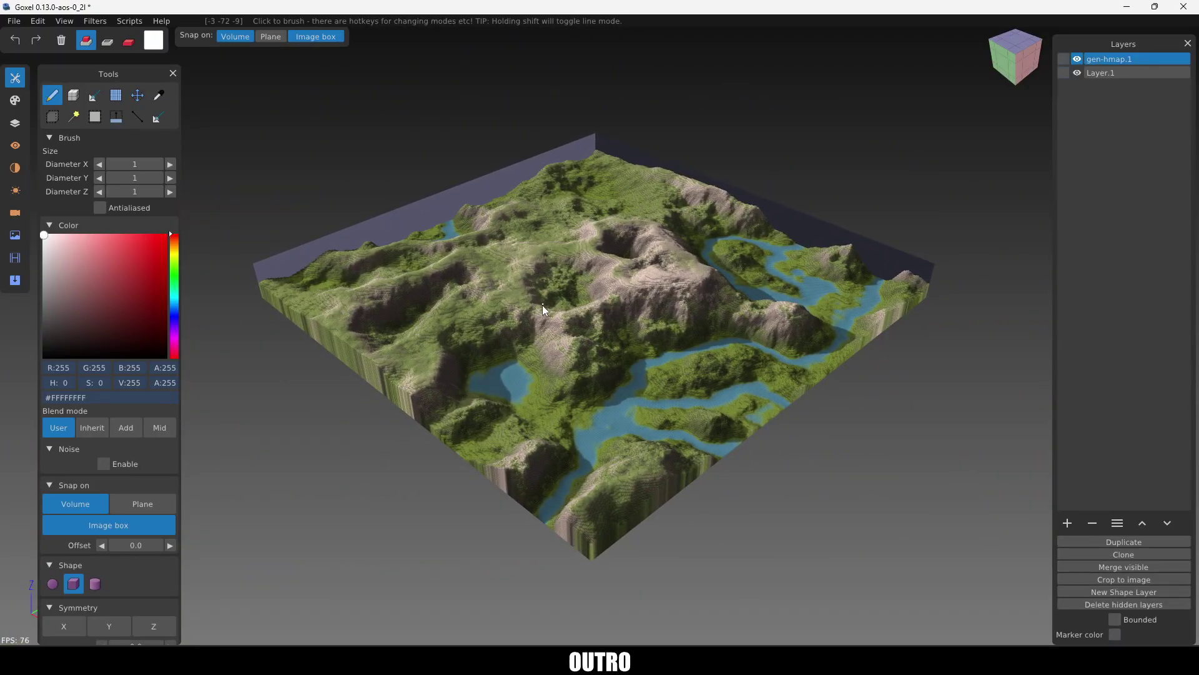
pyautogui.moveTo(669, 226)
pyautogui.mouseDown()
pyautogui.moveTo(646, 231)
pyautogui.moveTo(666, 237)
pyautogui.mouseUp()
pyautogui.moveTo(529, 278)
pyautogui.mouseDown()
pyautogui.moveTo(560, 319)
pyautogui.moveTo(664, 302)
pyautogui.moveTo(663, 276)
pyautogui.moveTo(531, 279)
pyautogui.mouseUp()
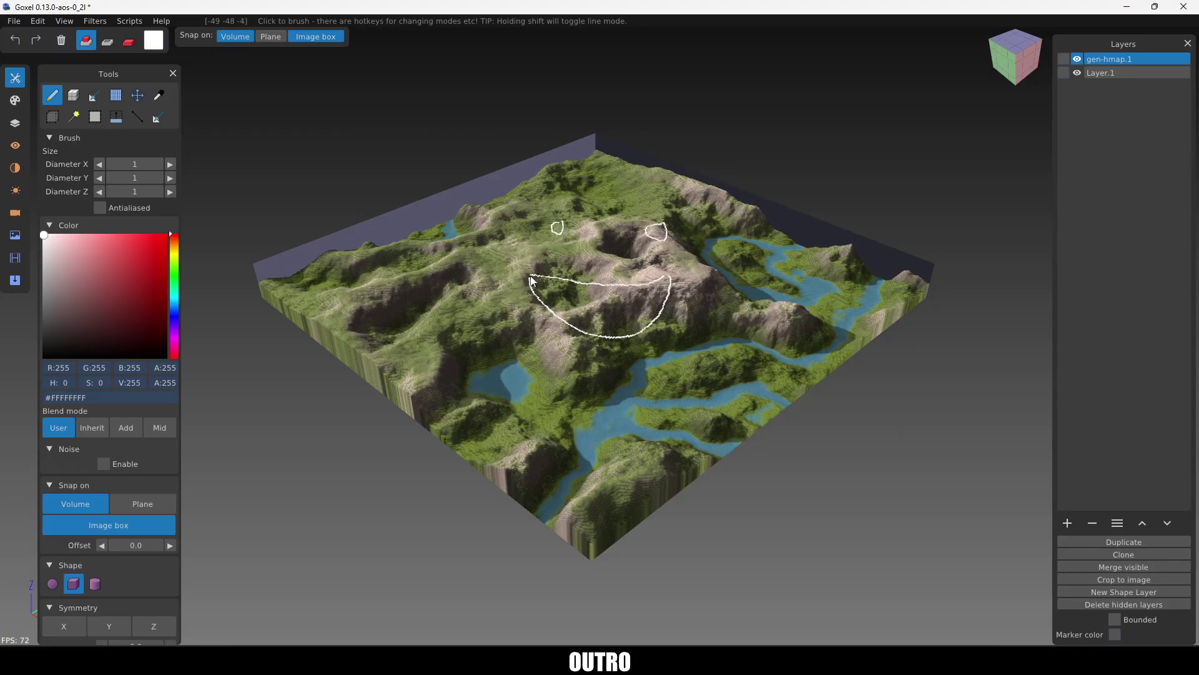